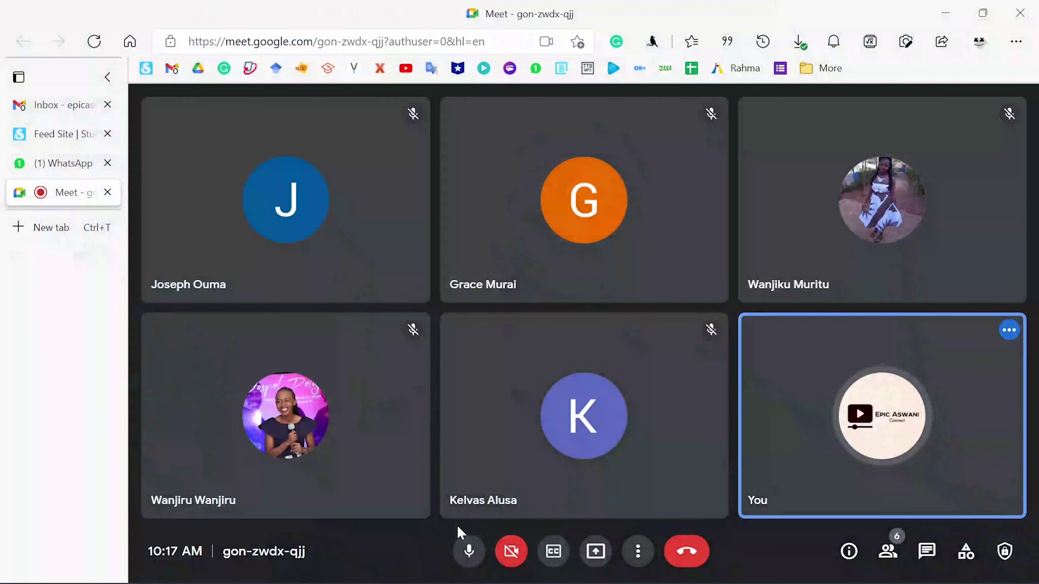
Search Google Scholar in a new tab for effective communication and limit the articles to those since 2021
click(65, 234)
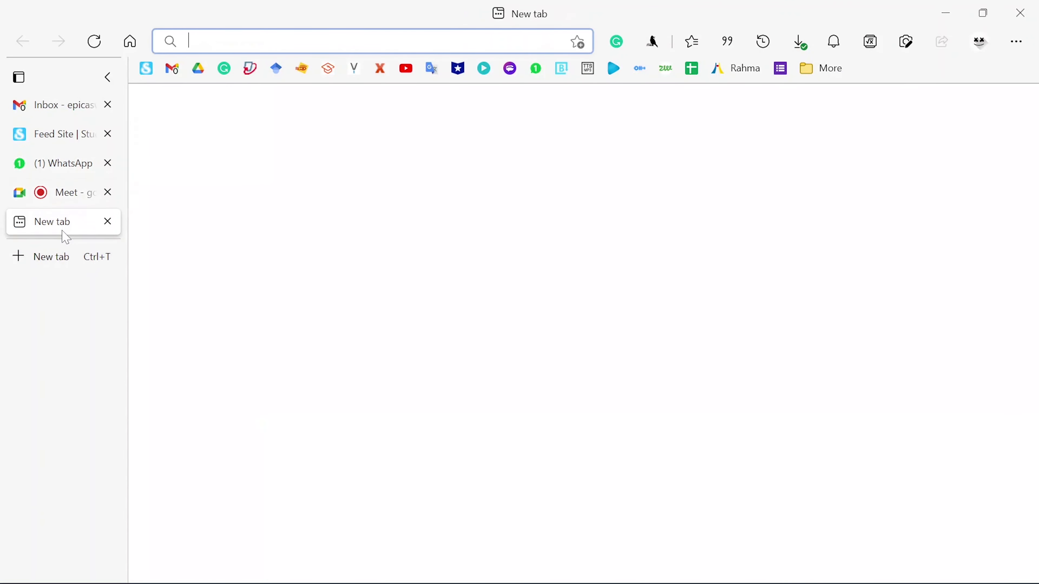
click(279, 70)
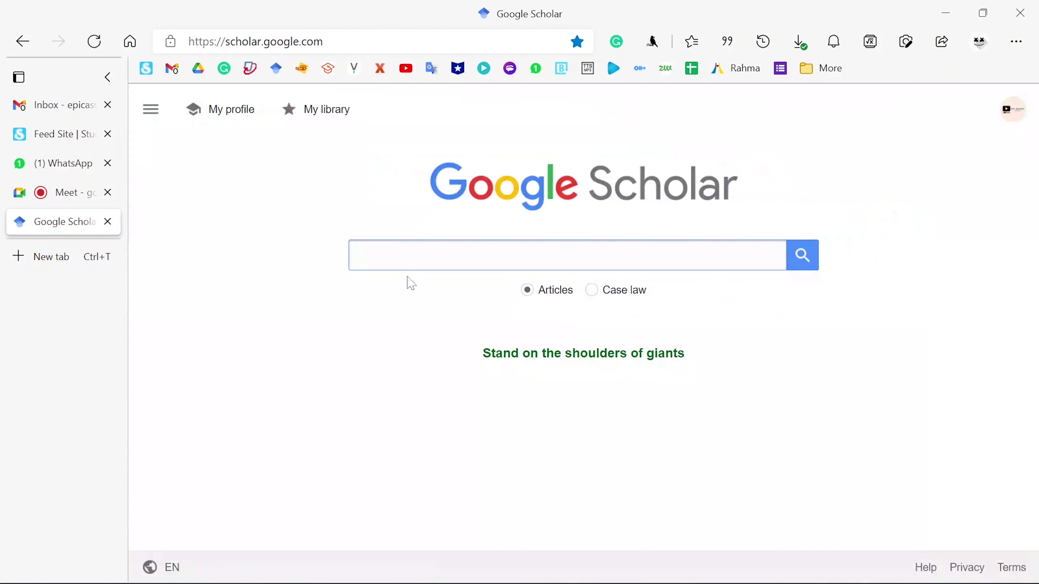
text(effe)
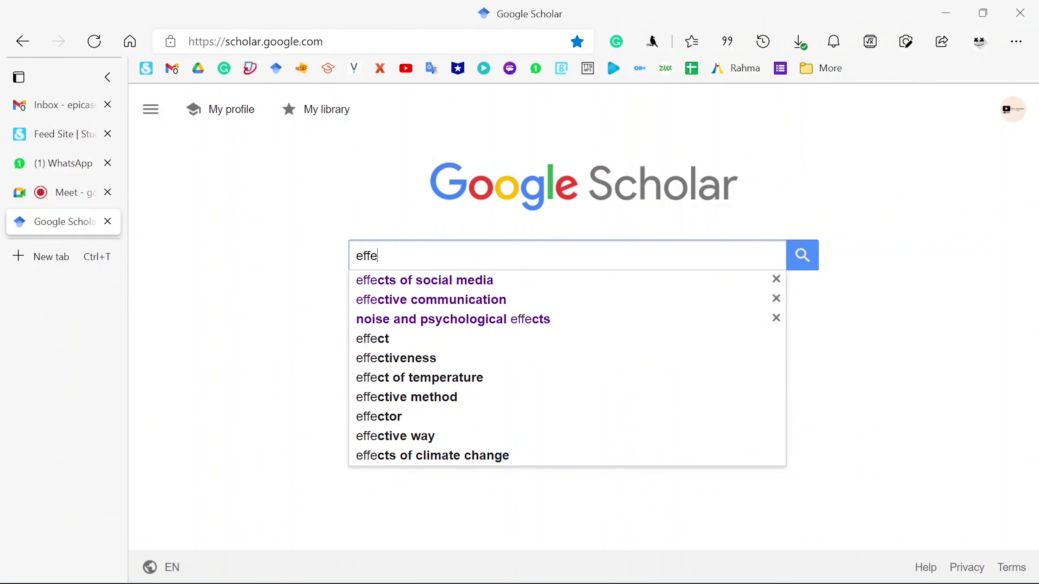
click(415, 302)
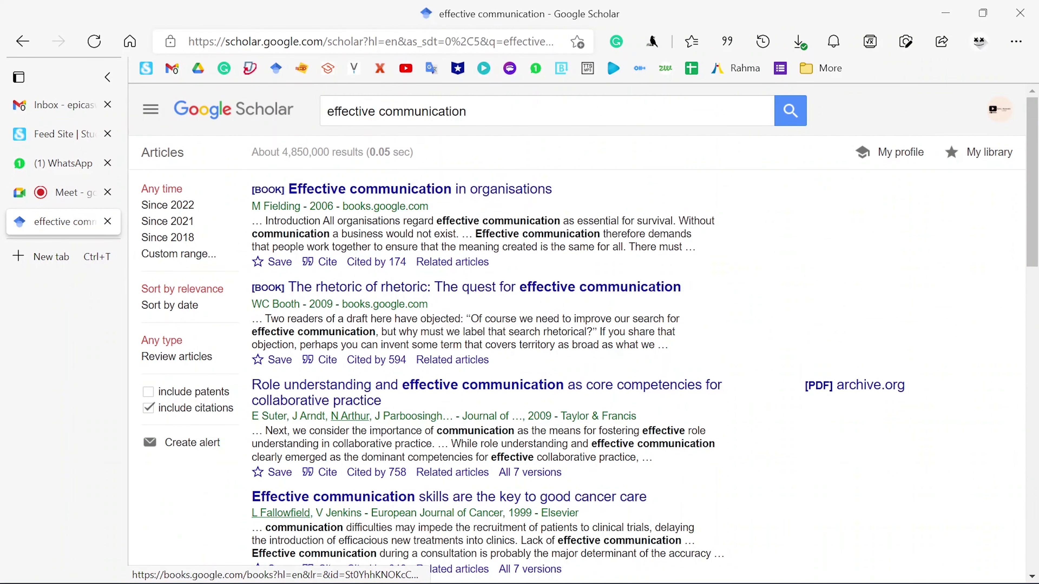
click(168, 221)
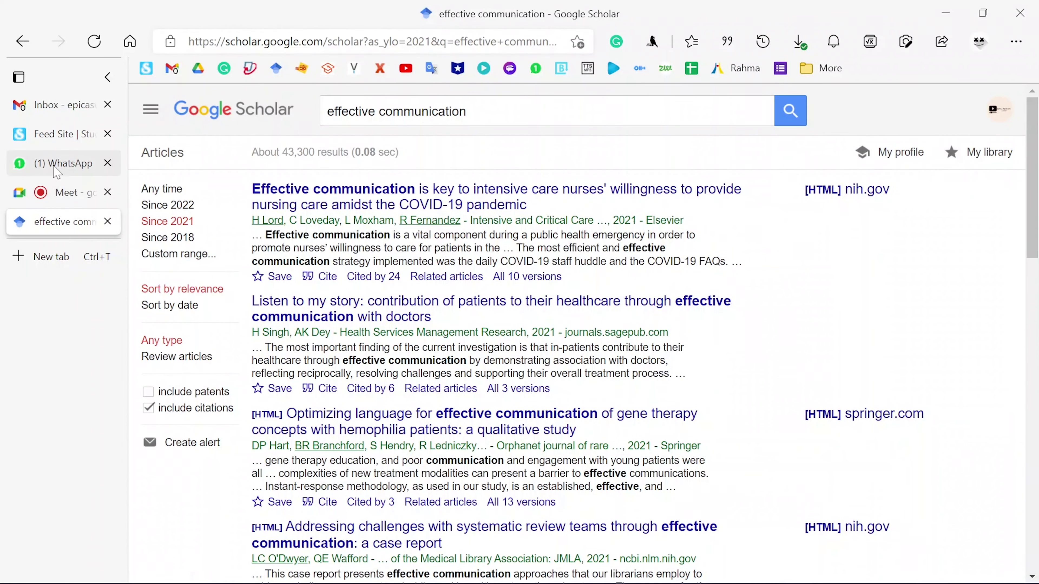
Present the entire screen in the Google Meet call, hide the sharing notice and ignore the infinity mirror warning
click(65, 192)
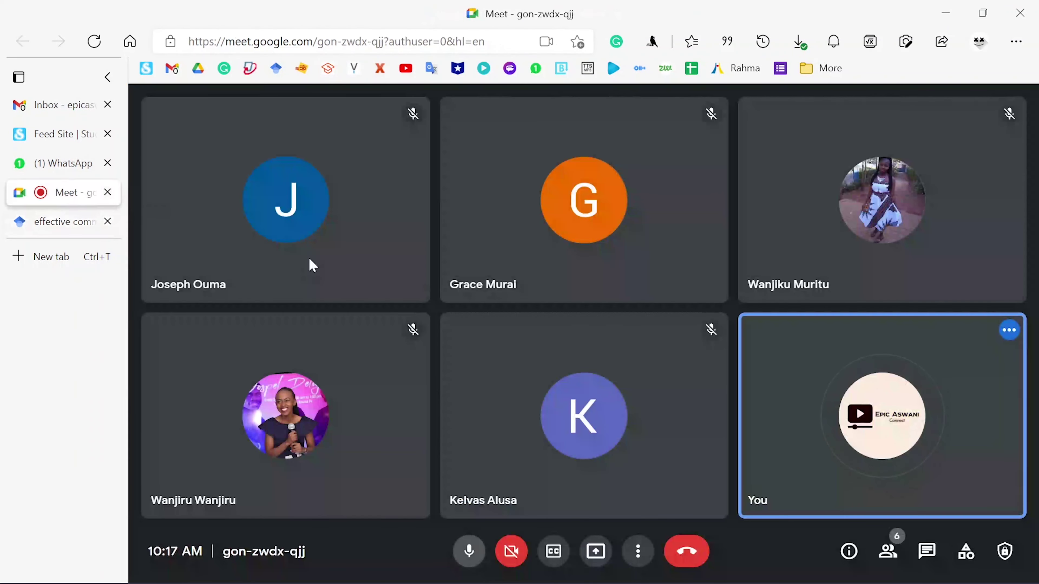
click(591, 559)
click(646, 440)
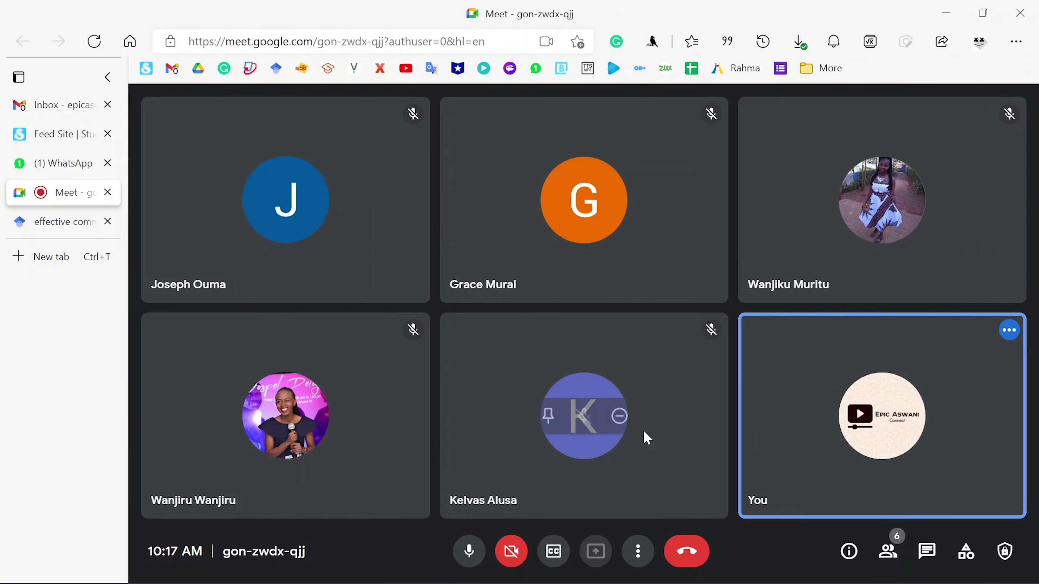
click(527, 261)
click(713, 363)
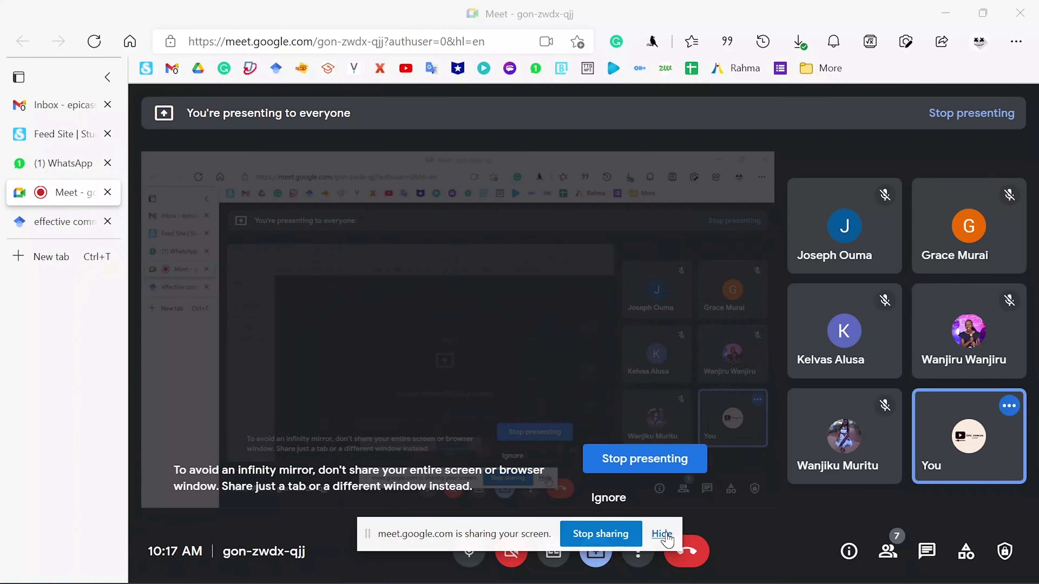
click(662, 535)
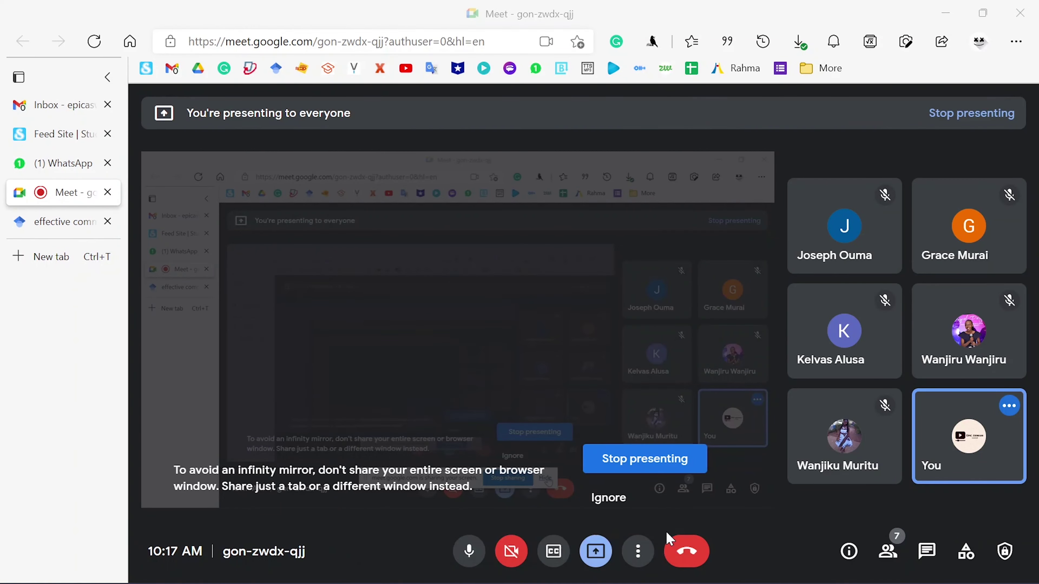
click(608, 497)
In Google Scholar, show the citation formats for the first result, on intensive care nurses, and highlight its APA reference
click(22, 221)
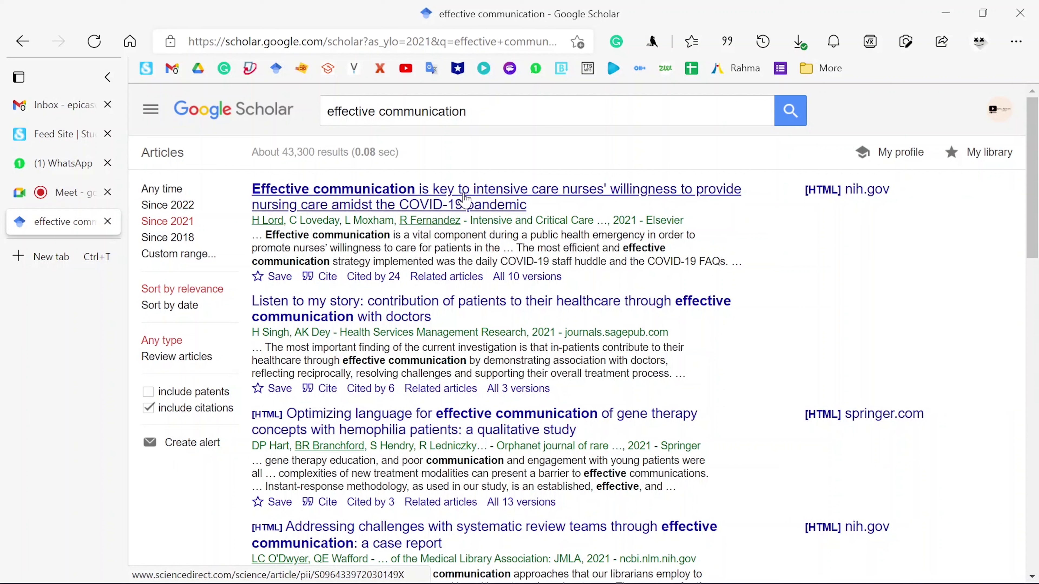
right_click(441, 205)
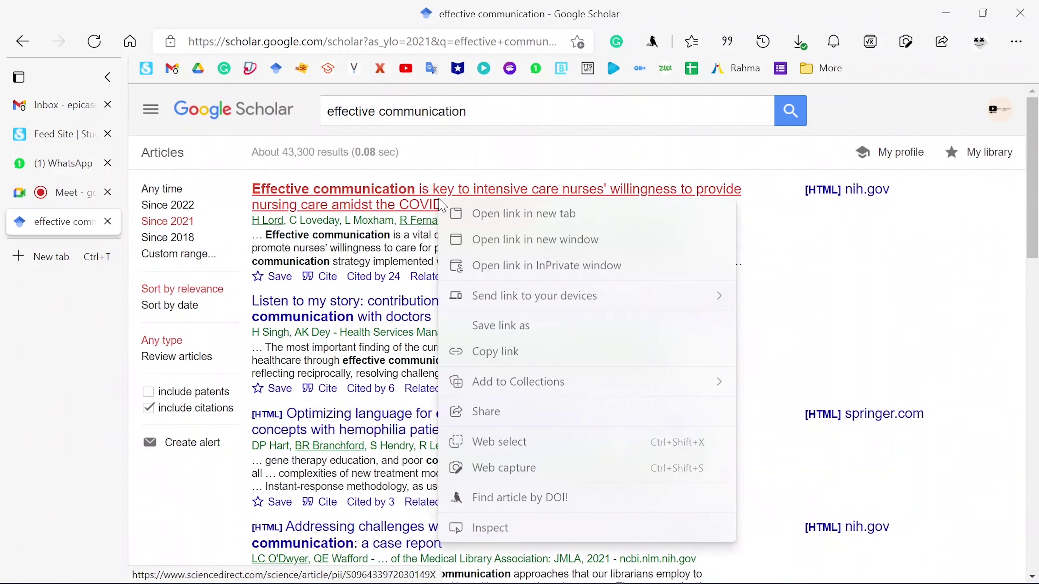
click(361, 249)
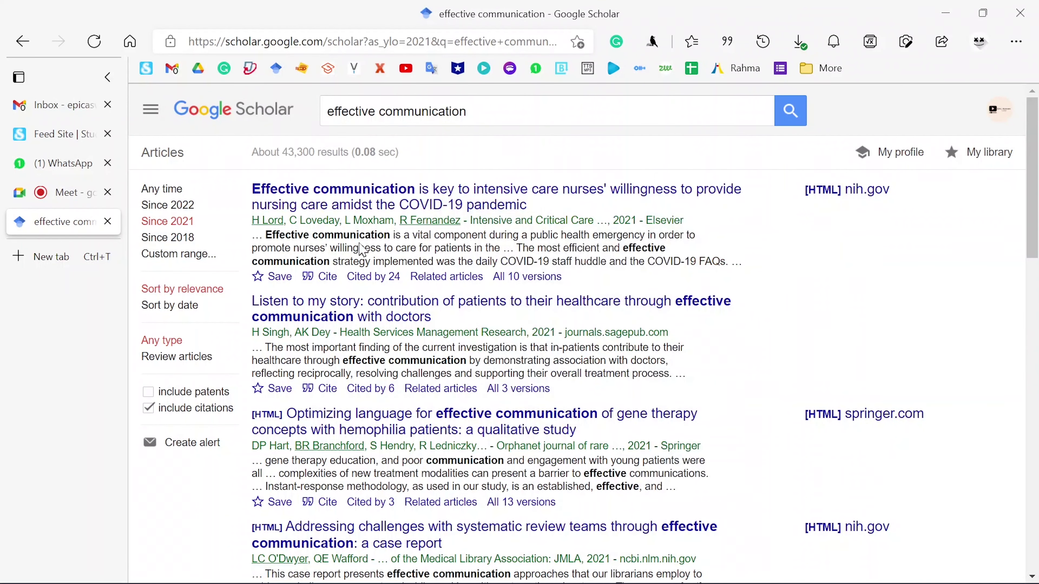
click(323, 277)
triple_click(486, 267)
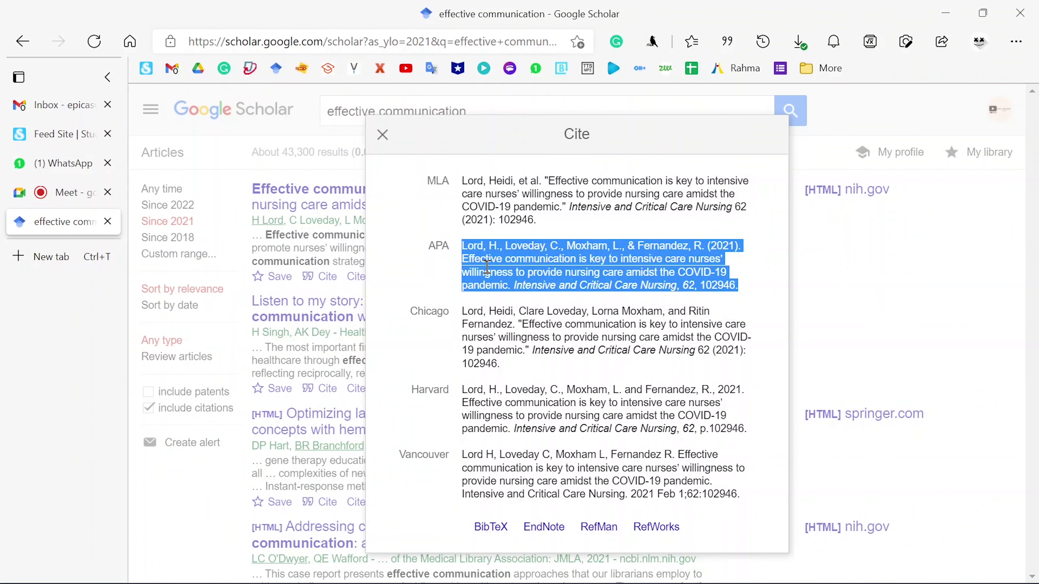
click(496, 267)
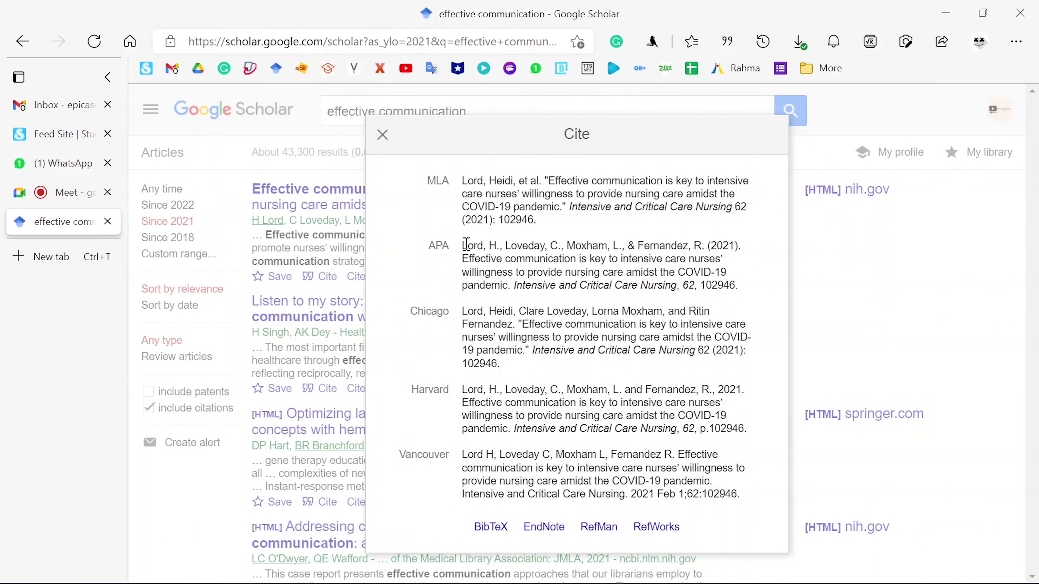
Highlight the authors and year, article title and journal name in turn within the APA reference, and close the citation
drag(467, 246, 735, 248)
click(719, 250)
drag(462, 258, 511, 287)
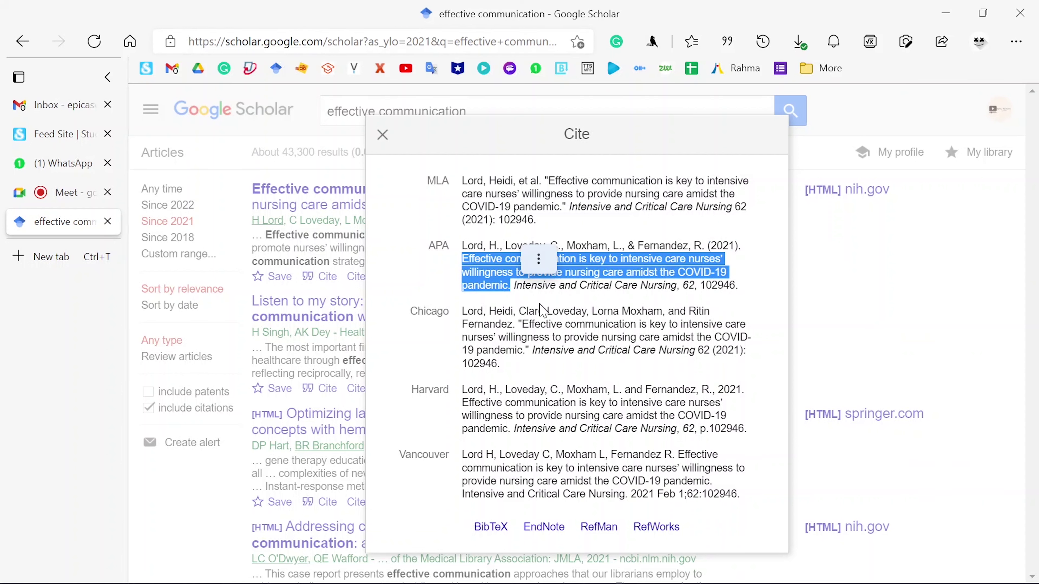
click(541, 307)
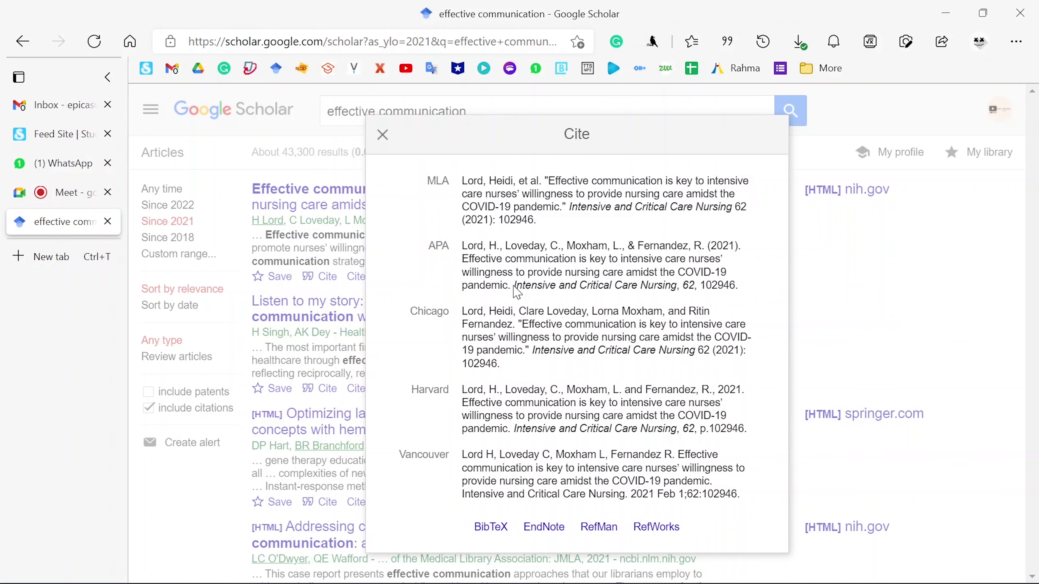
drag(514, 287, 680, 291)
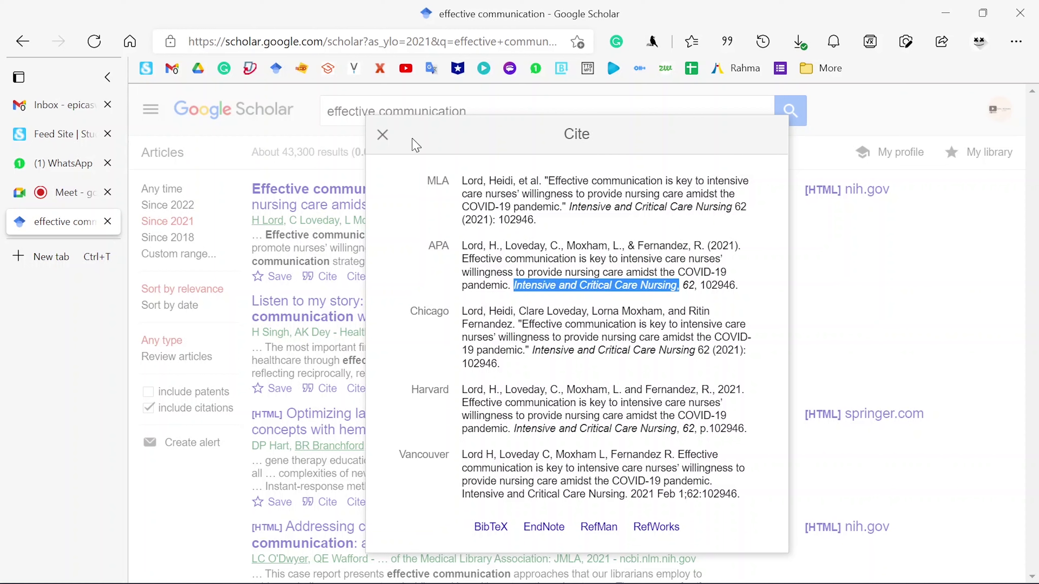
click(380, 133)
Show the citation formats for the "Listen to my story" result and highlight the article title in its APA reference
scroll(535, 309, down, 2)
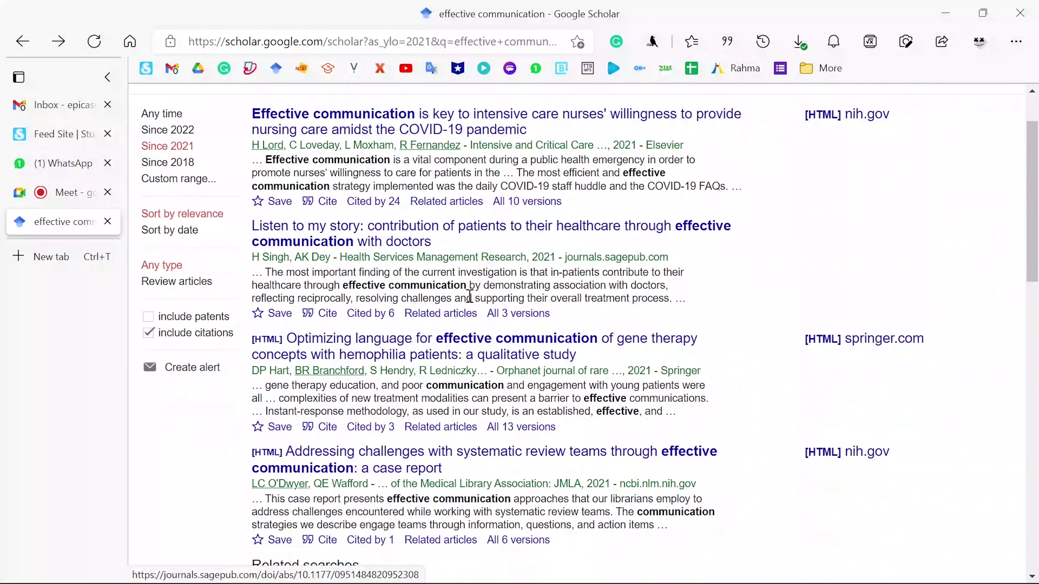
click(327, 313)
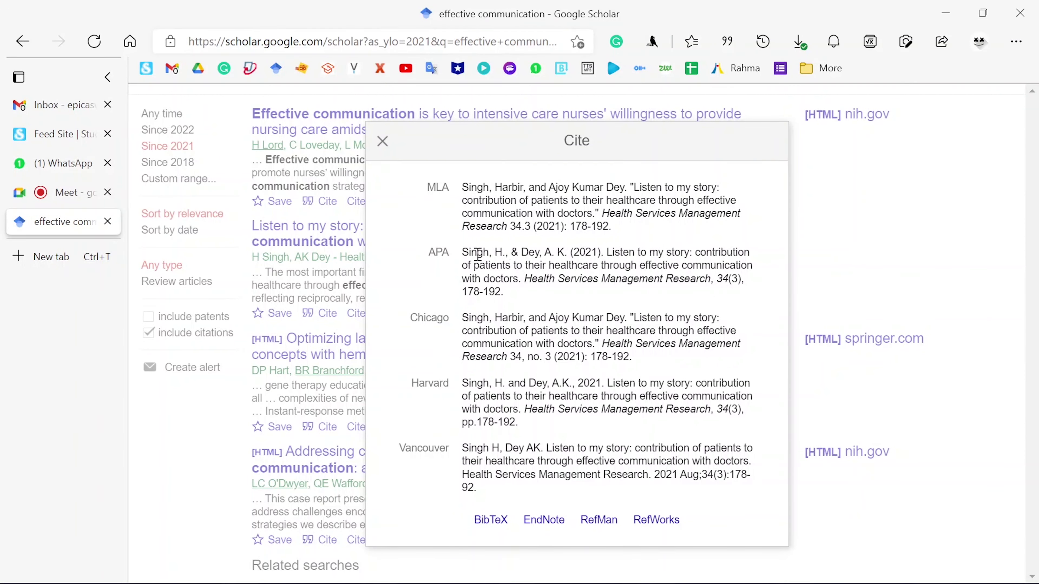
triple_click(466, 254)
click(464, 254)
drag(464, 253, 518, 278)
click(602, 269)
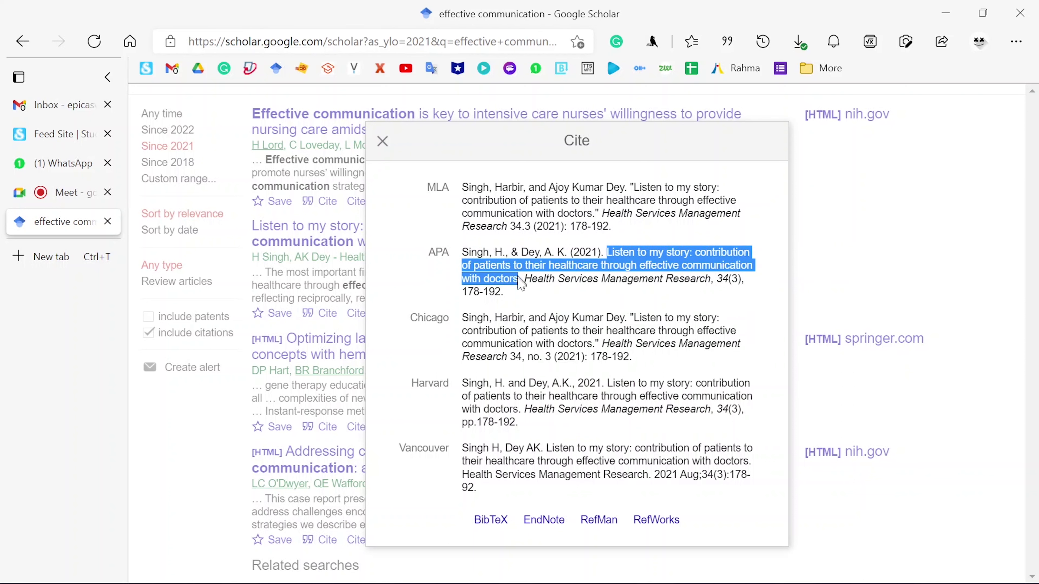
Highlight the journal name Health Services Management Research and the volume and issue 34(3) in the APA reference
mouse_move(462, 315)
mouse_down()
mouse_move(530, 302)
mouse_move(523, 280)
mouse_move(707, 282)
mouse_up()
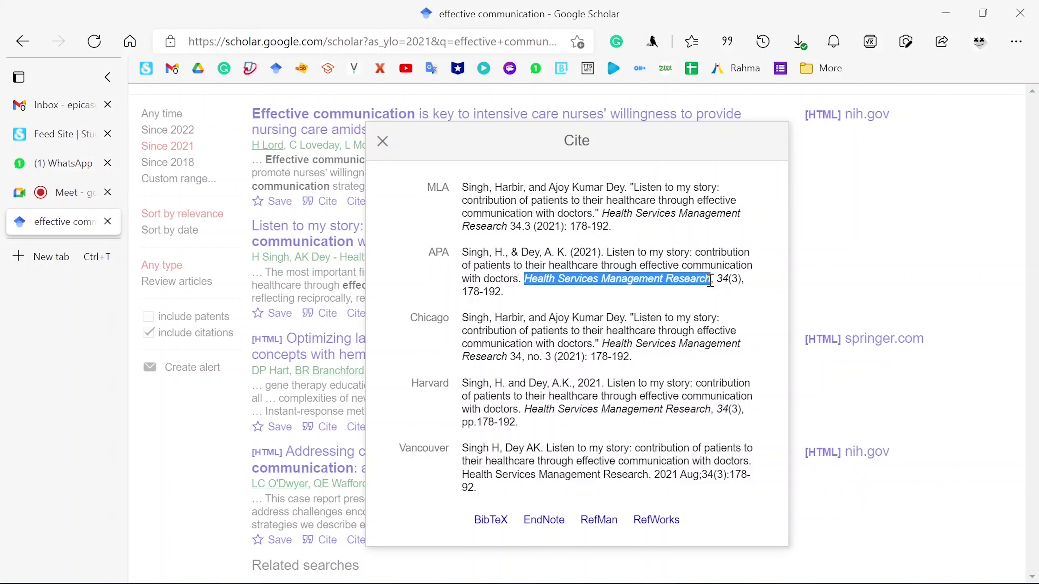
drag(711, 281, 711, 280)
click(733, 298)
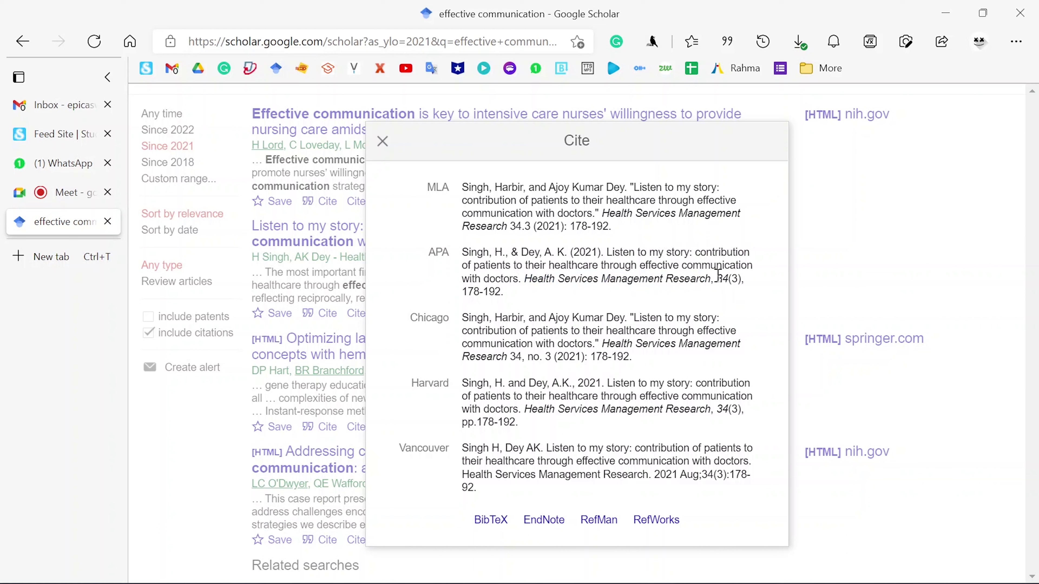
drag(718, 275, 742, 279)
click(588, 280)
drag(530, 282, 628, 280)
click(621, 297)
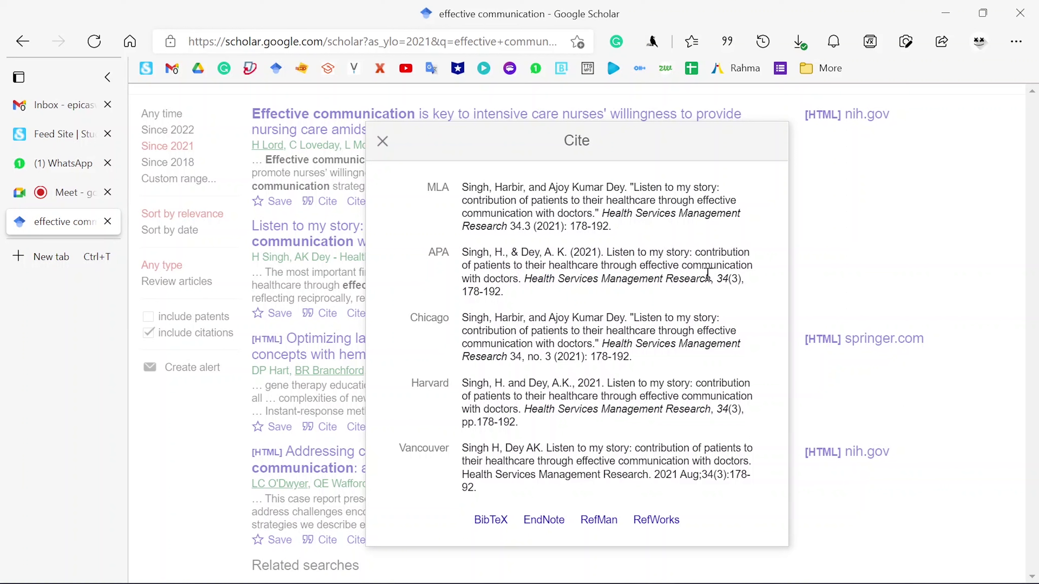
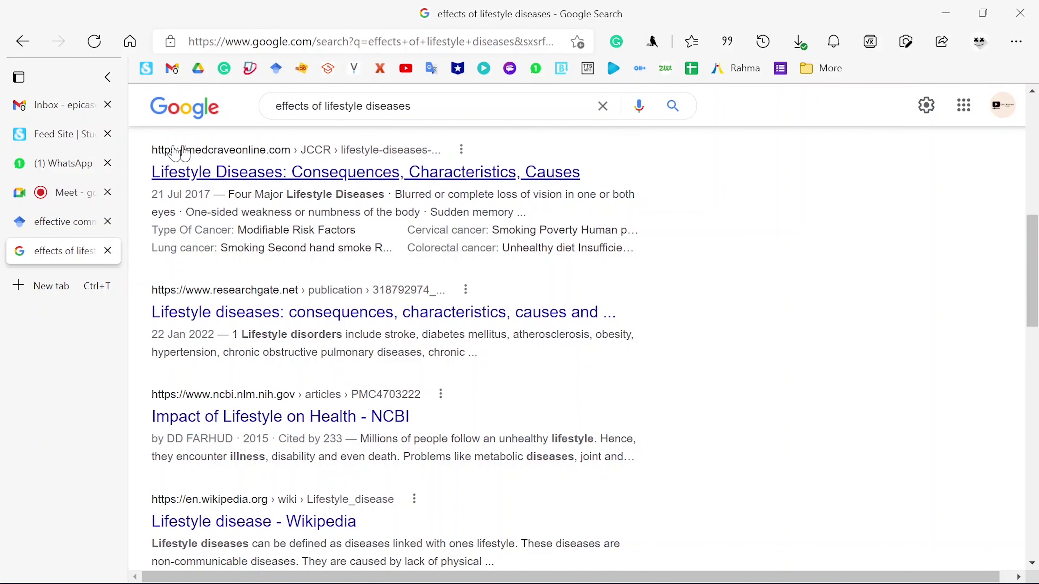
Switch to the Google Meet call and admit the participant waiting to join
click(69, 197)
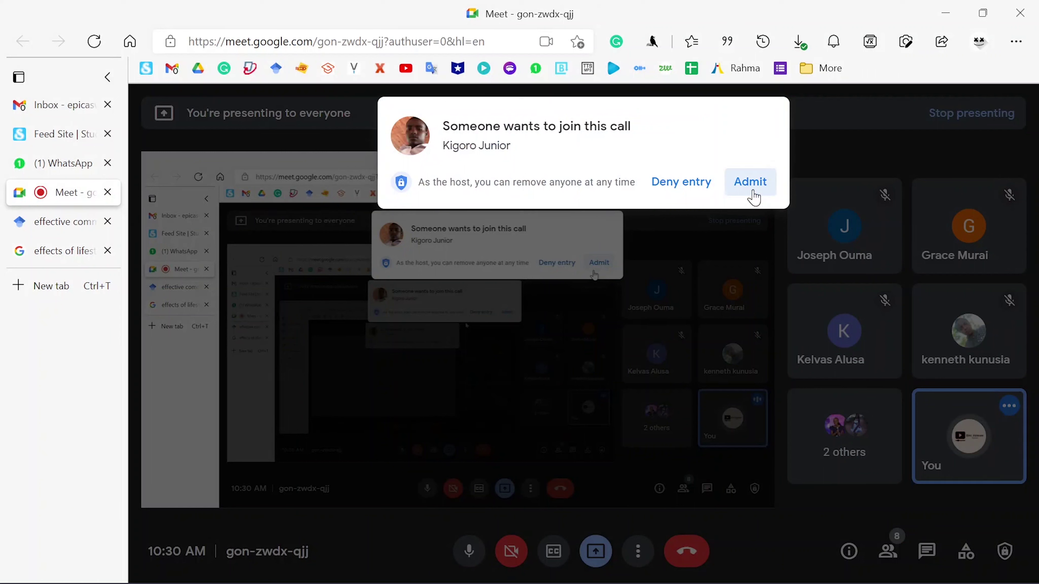
click(750, 182)
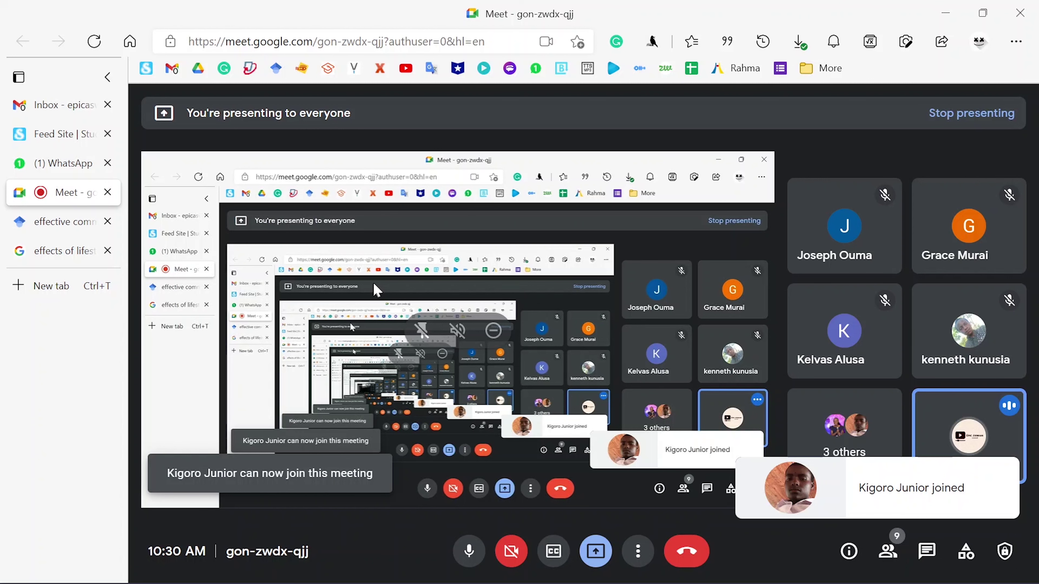
Return to the Google Scholar results and select the full APA reference of the first article, on intensive care nurses
click(54, 221)
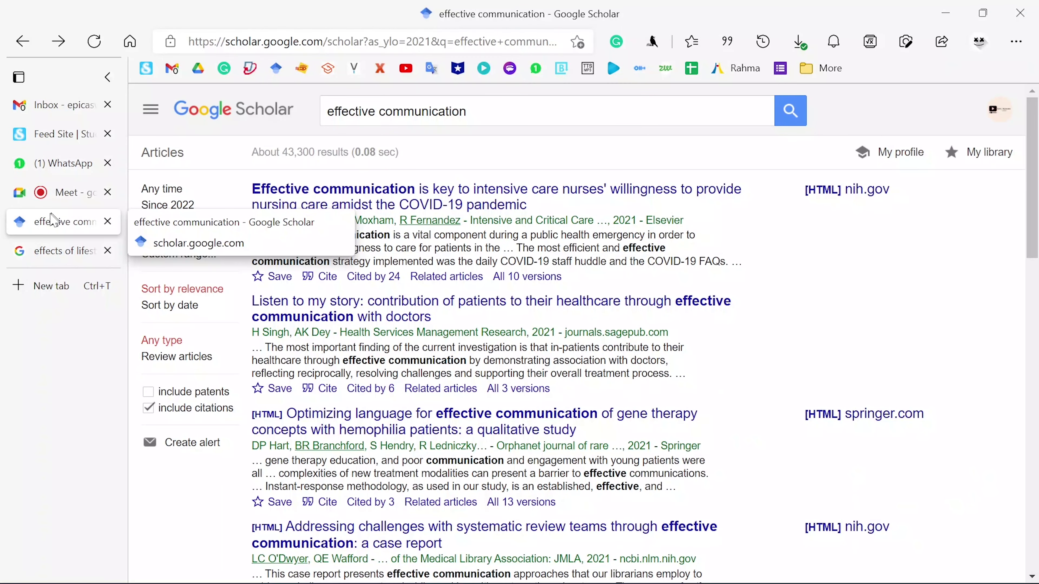
click(327, 280)
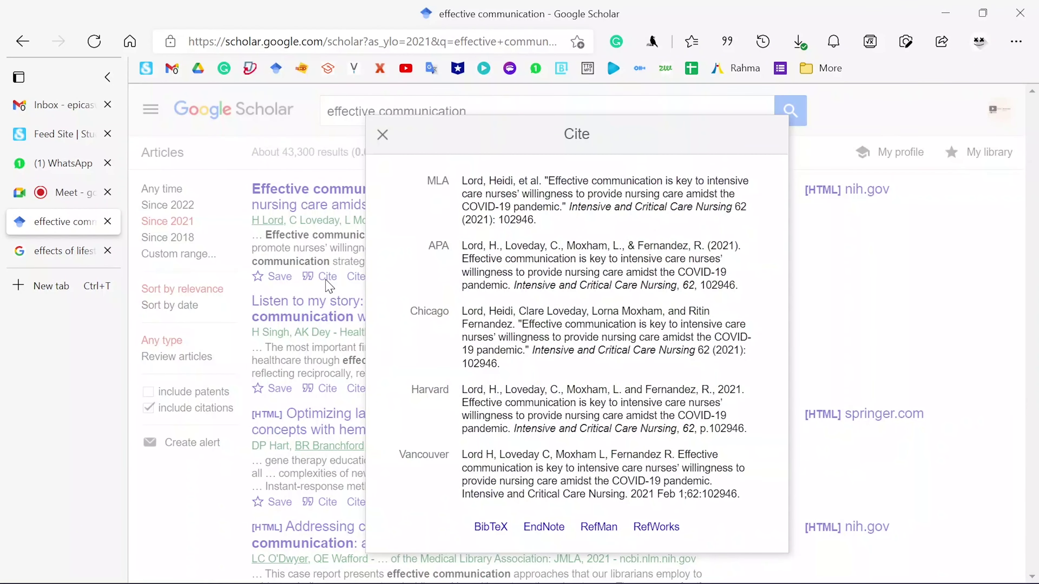
triple_click(495, 252)
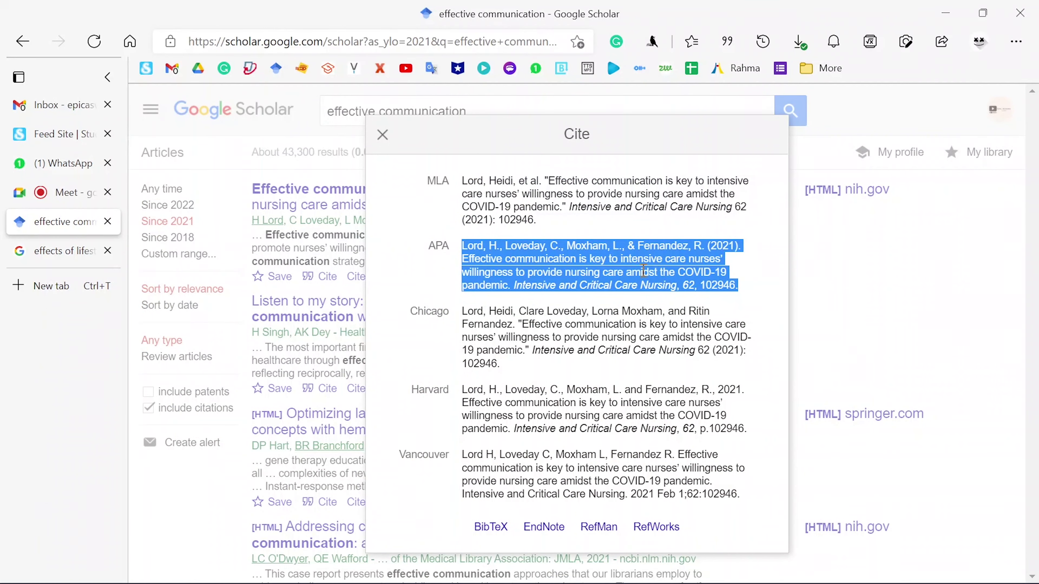
From the lifestyle diseases search results, open the medcraveonline.com article "Lifestyle Diseases: Consequences, Characteristics, Causes" in a new tab
click(59, 253)
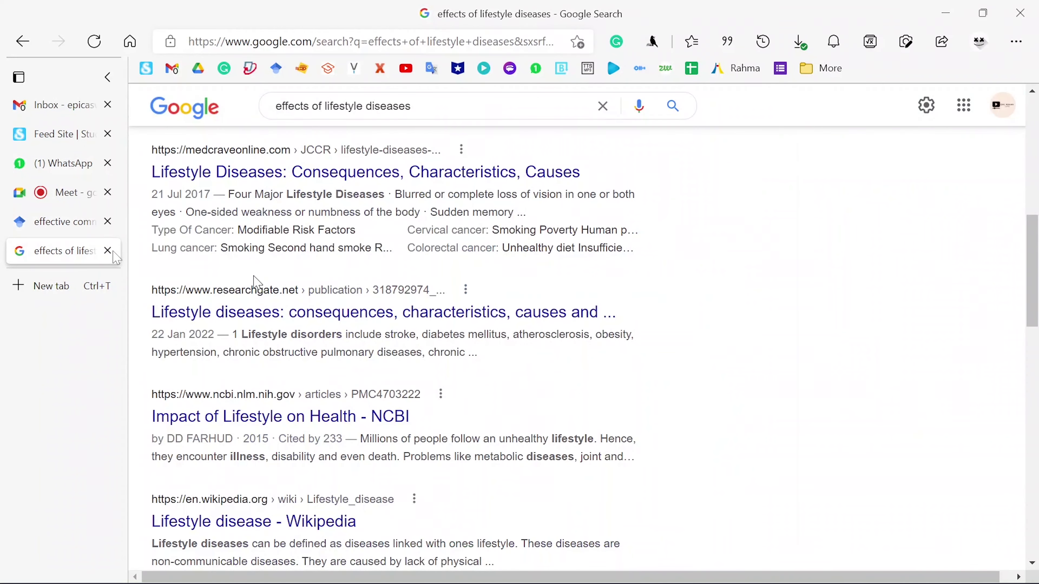
right_click(316, 172)
click(364, 187)
click(68, 286)
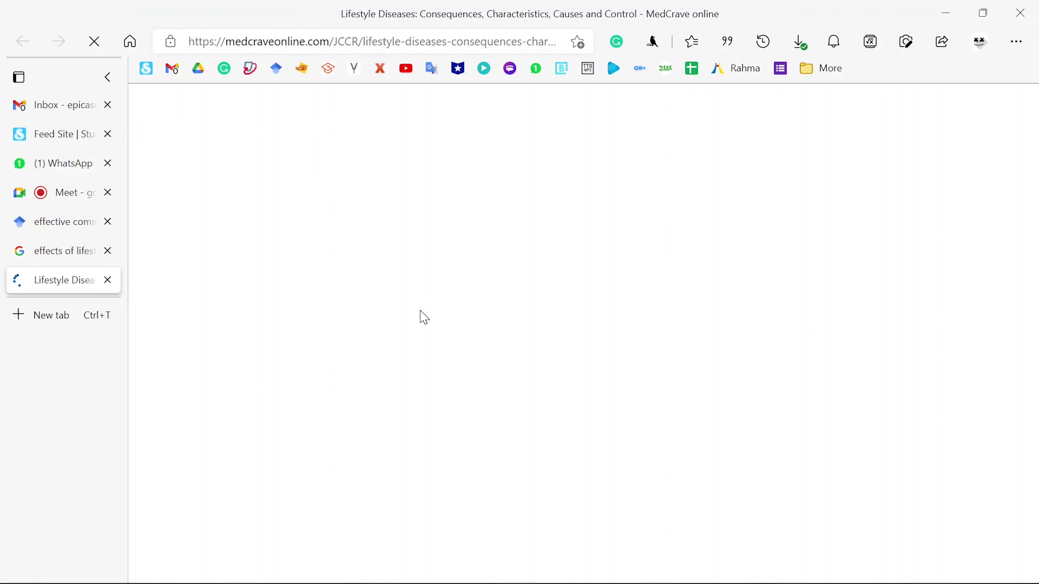
Revisit the selected APA reference in Google Scholar and examine the MedCrave article page for its publication details
click(61, 221)
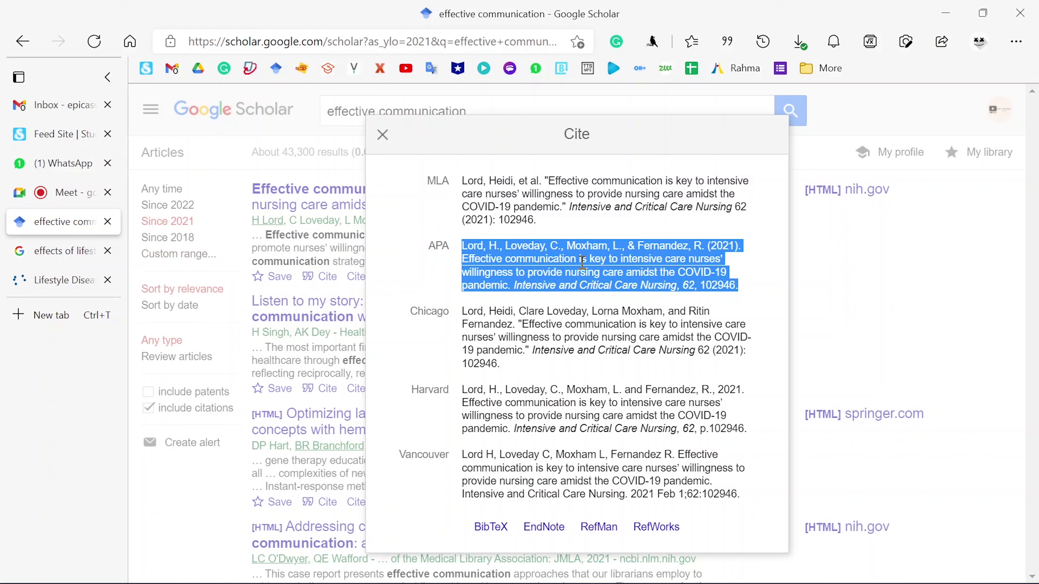
click(62, 280)
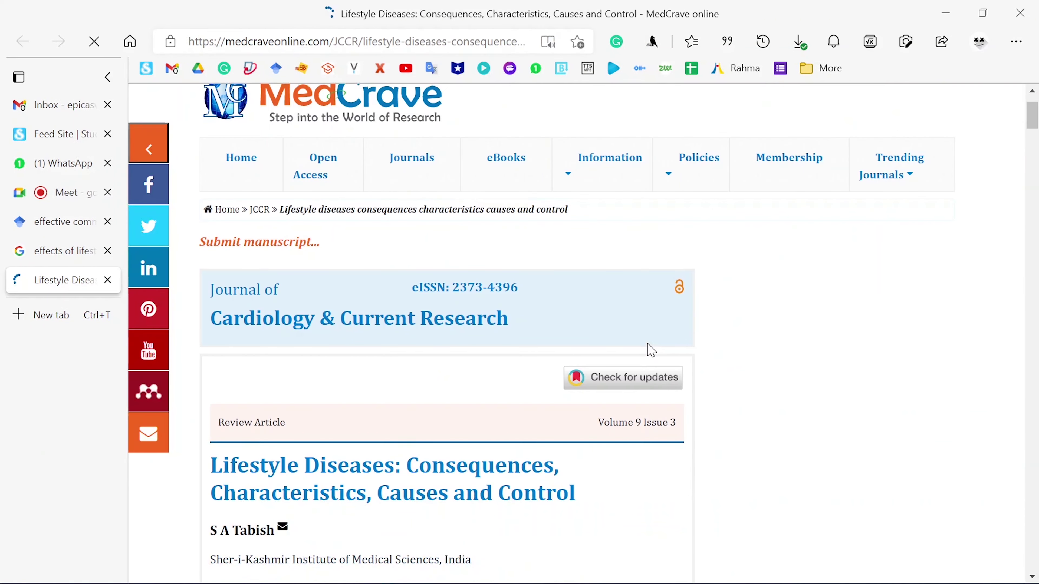
scroll(651, 350, down, 2)
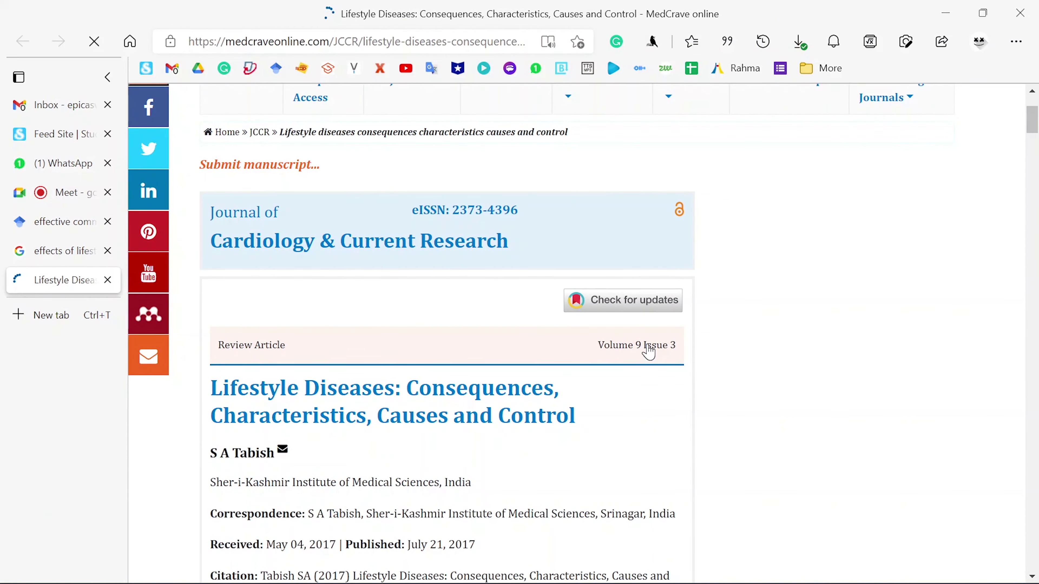
scroll(649, 351, down, 6)
scroll(649, 351, up, 10)
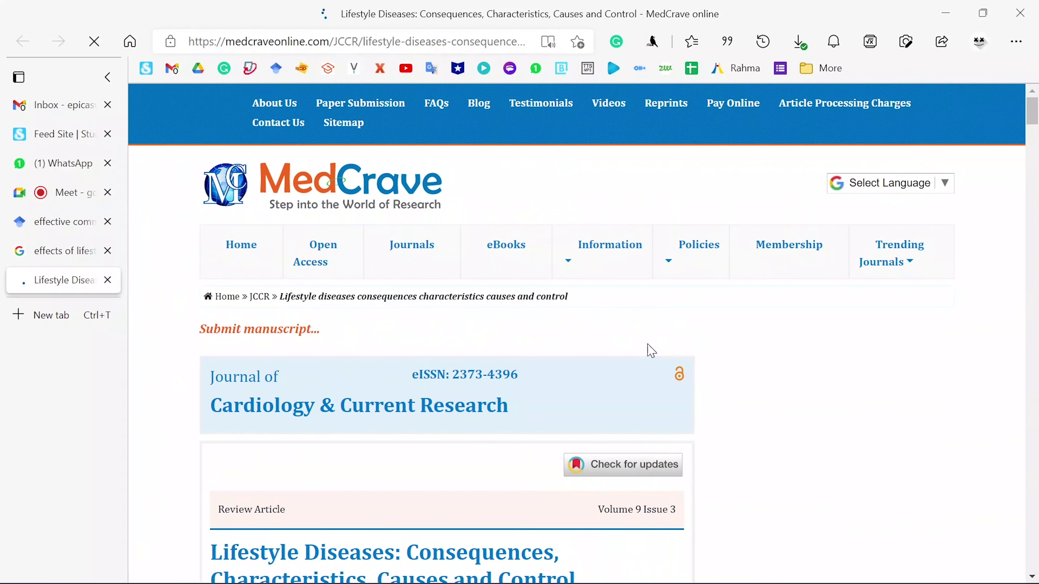
Examine the MedCrave article's web address, title, author and citation details, comparing them with the APA reference in Google Scholar
scroll(651, 350, down, 4)
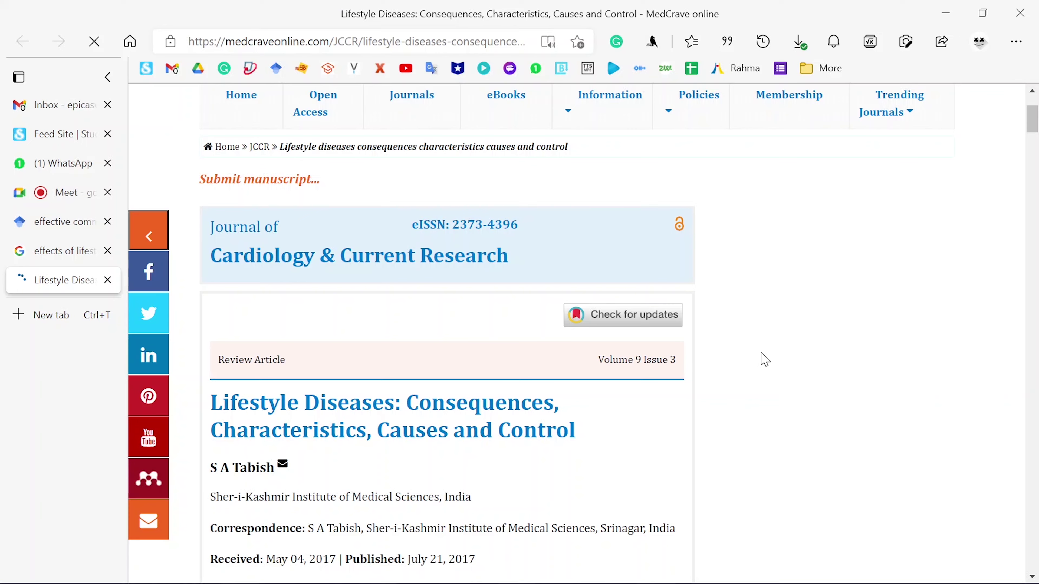
scroll(764, 360, up, 4)
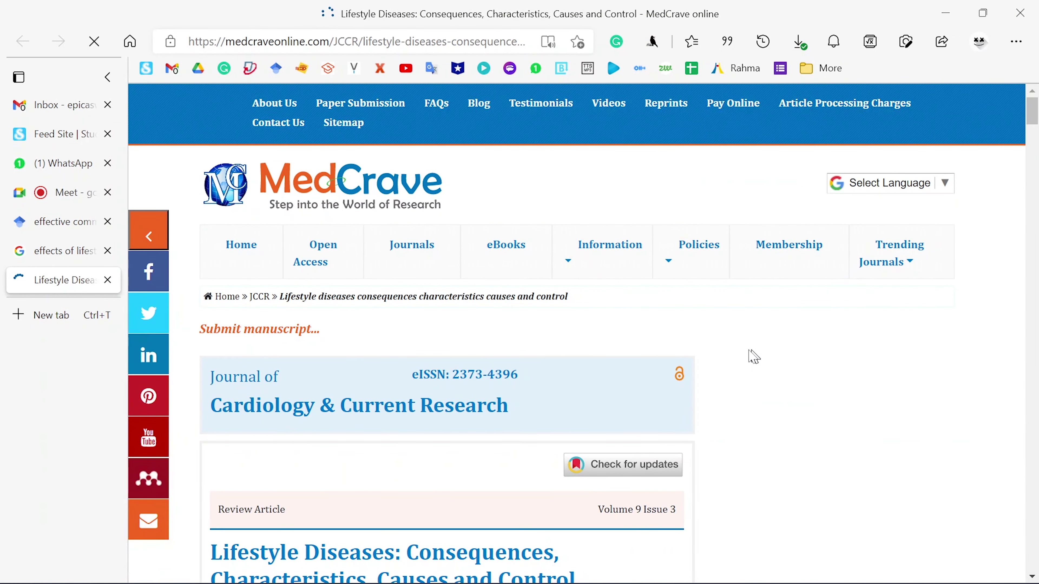
click(458, 41)
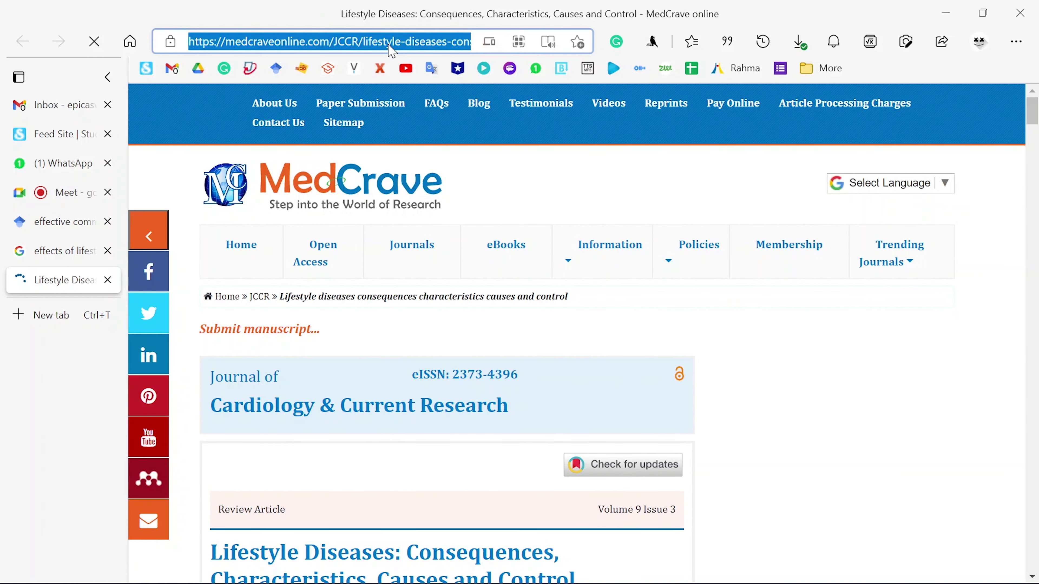
click(81, 221)
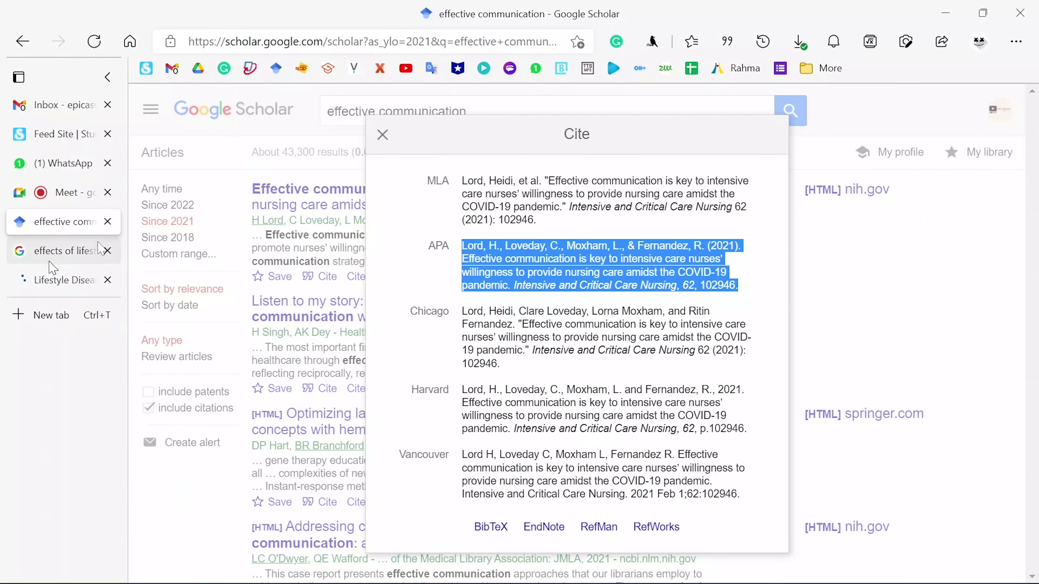
click(56, 280)
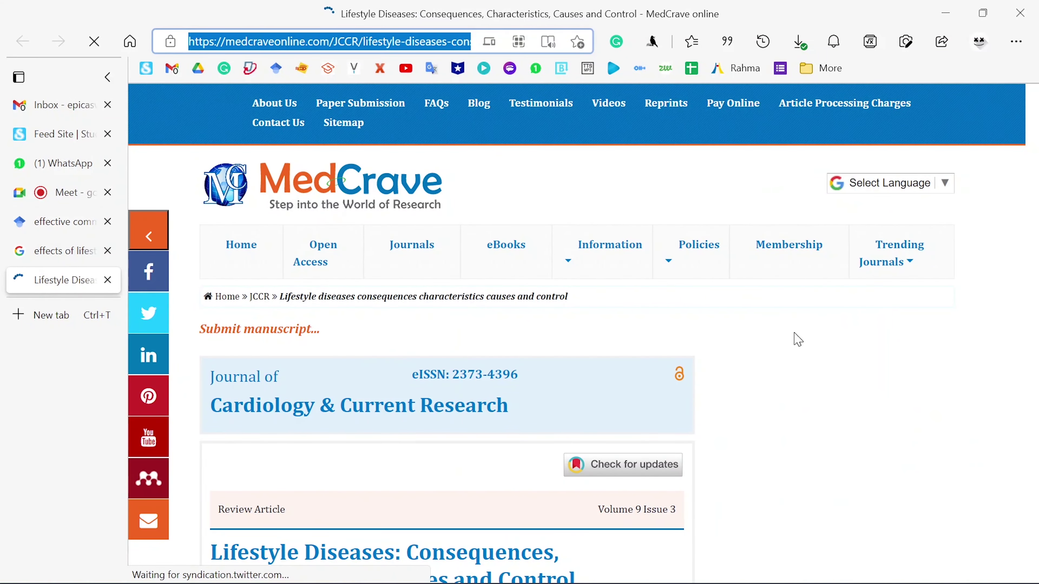
scroll(798, 341, down, 5)
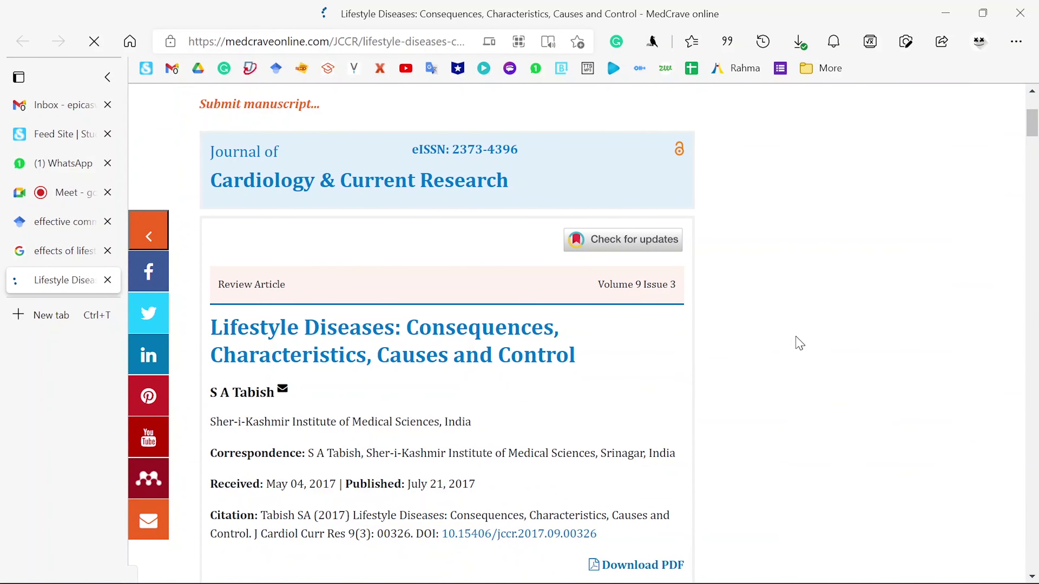
scroll(798, 343, down, 3)
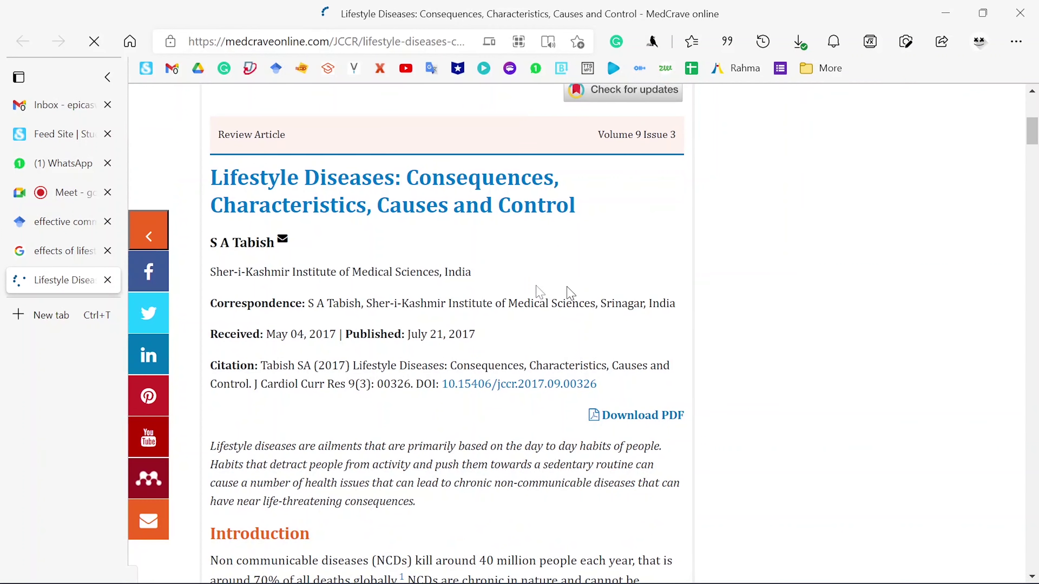
Compare the lifestyle diseases search results with the MedCrave article page and highlight the article's full title on the page
click(57, 252)
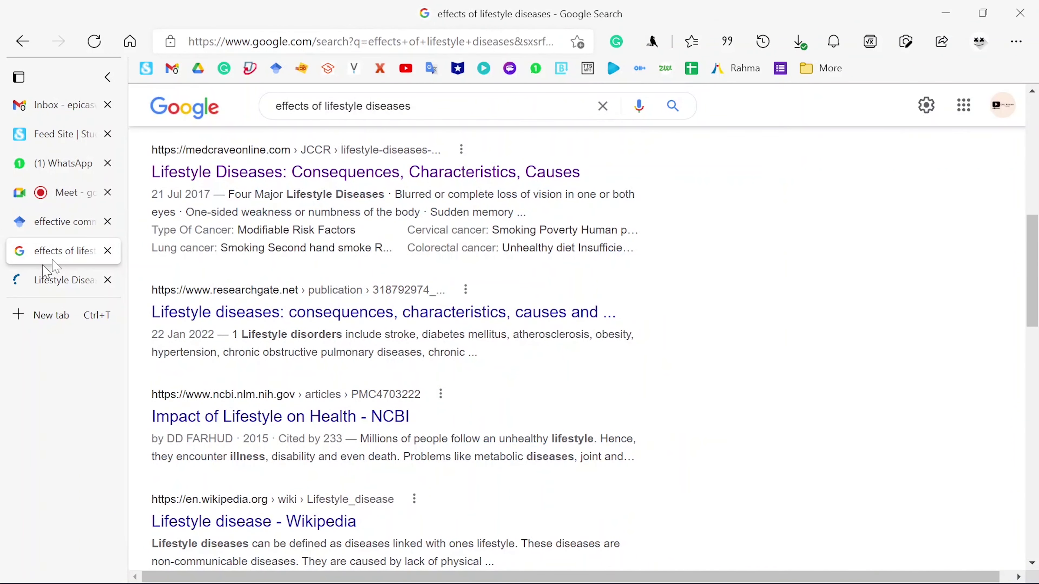
click(48, 278)
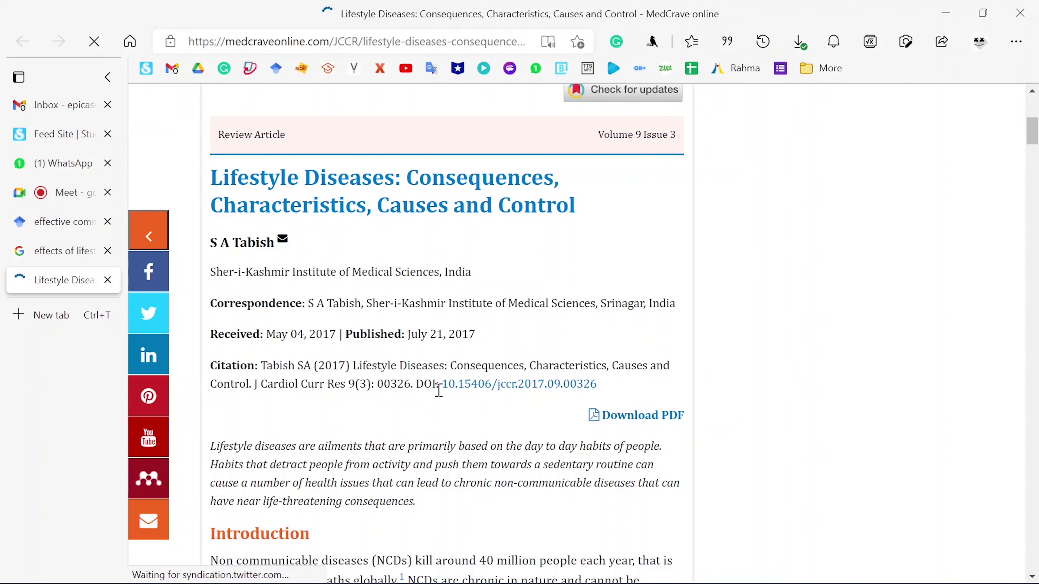
scroll(524, 313, up, 2)
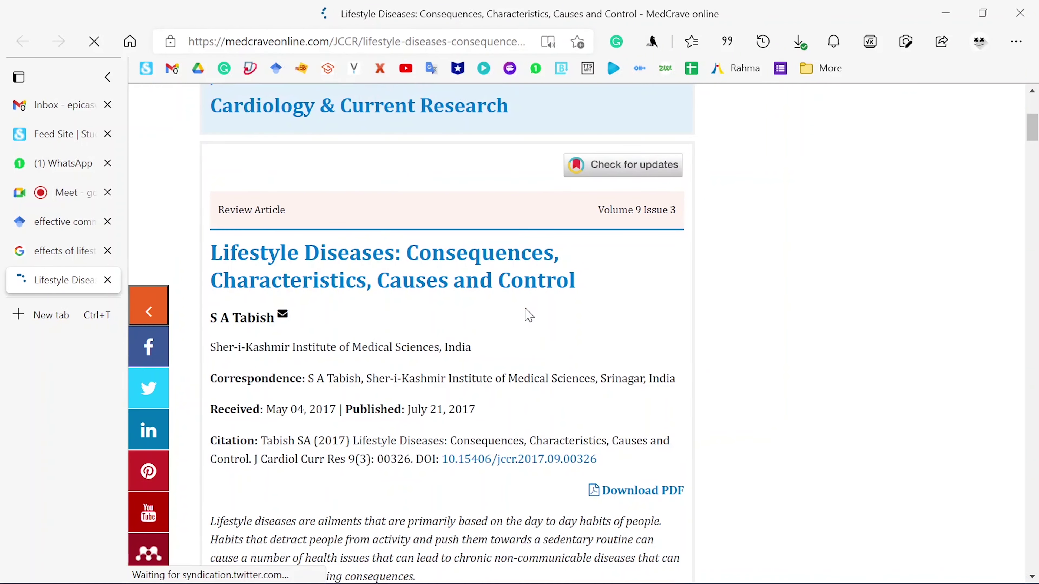
click(79, 259)
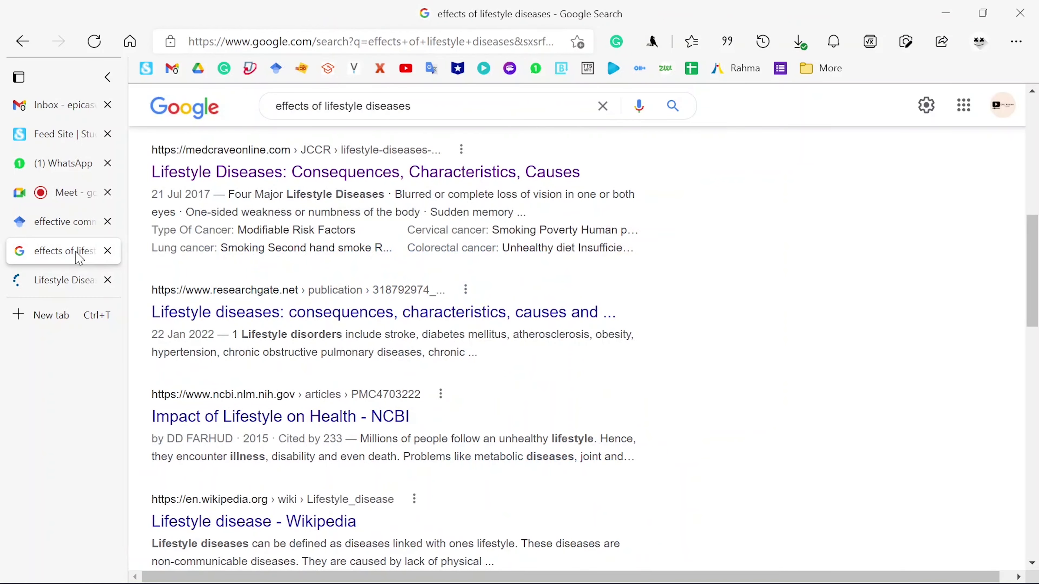
click(63, 280)
drag(223, 254, 524, 292)
click(578, 309)
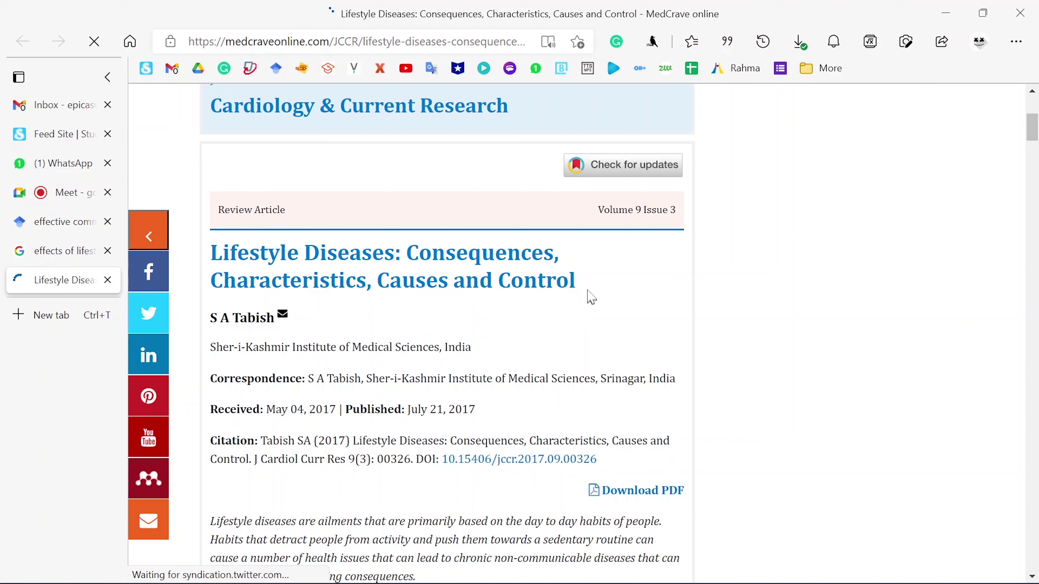
drag(591, 297, 176, 254)
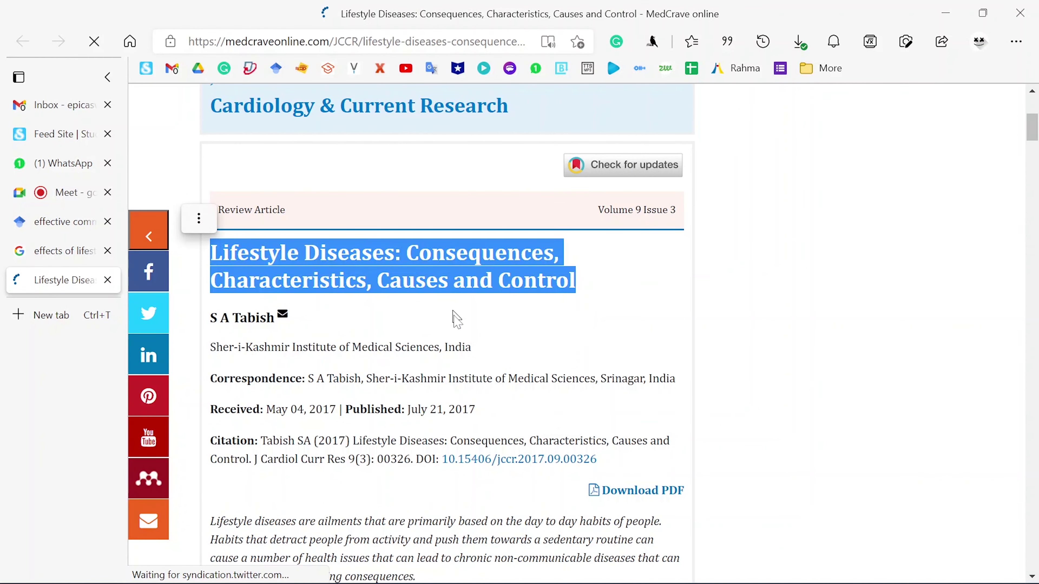
Look through the remaining lifestyle diseases search results for entries that list an author and a publication year
click(48, 254)
scroll(471, 375, down, 3)
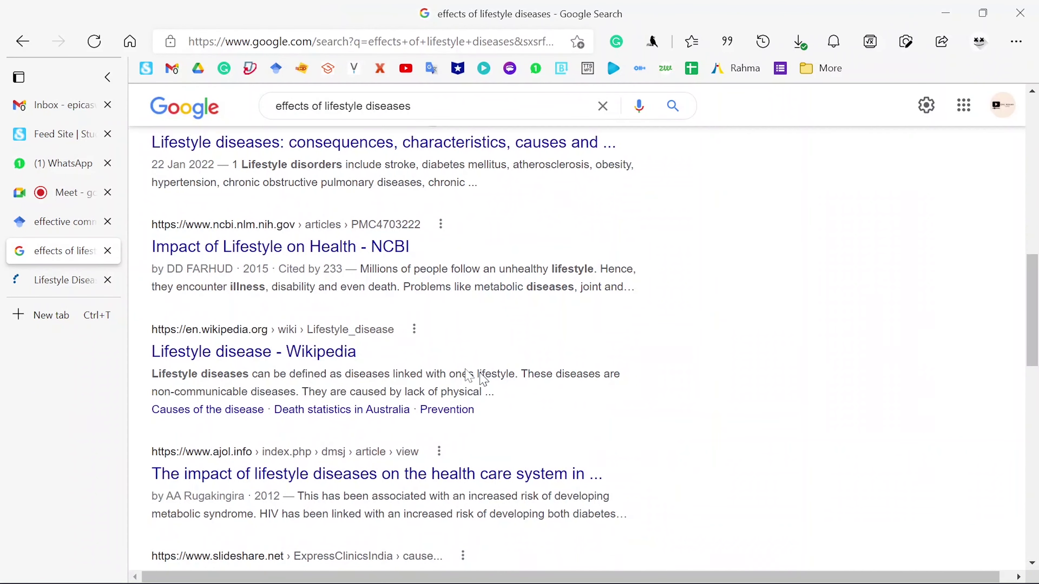
scroll(479, 381, down, 2)
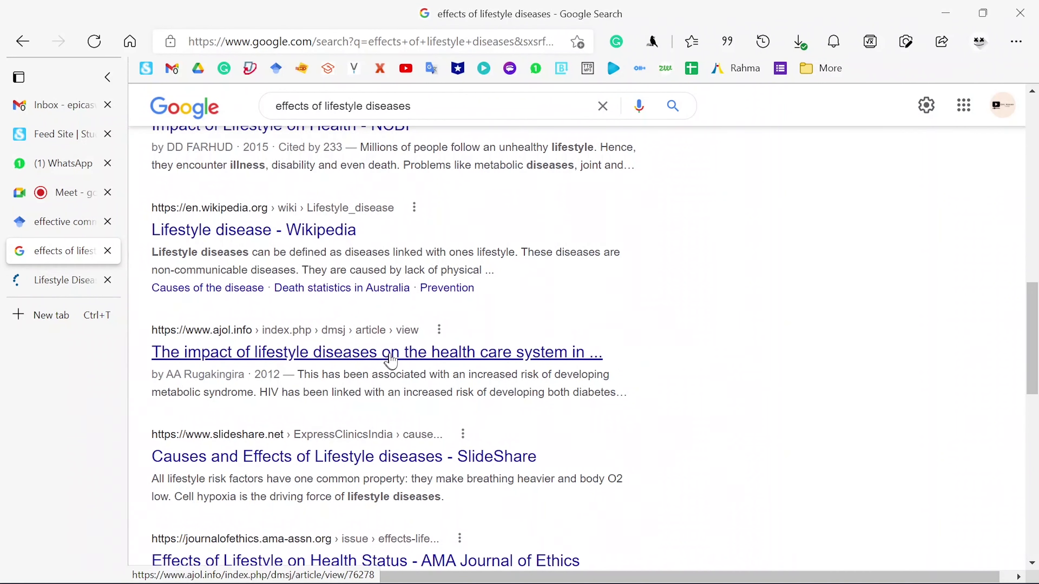
scroll(388, 364, down, 2)
scroll(392, 361, down, 2)
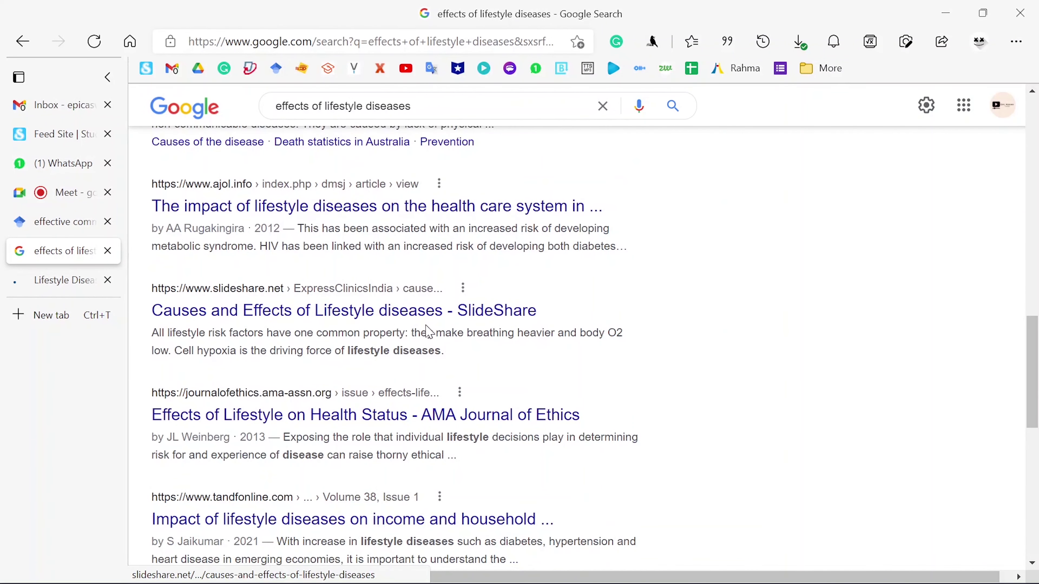
scroll(425, 332, down, 4)
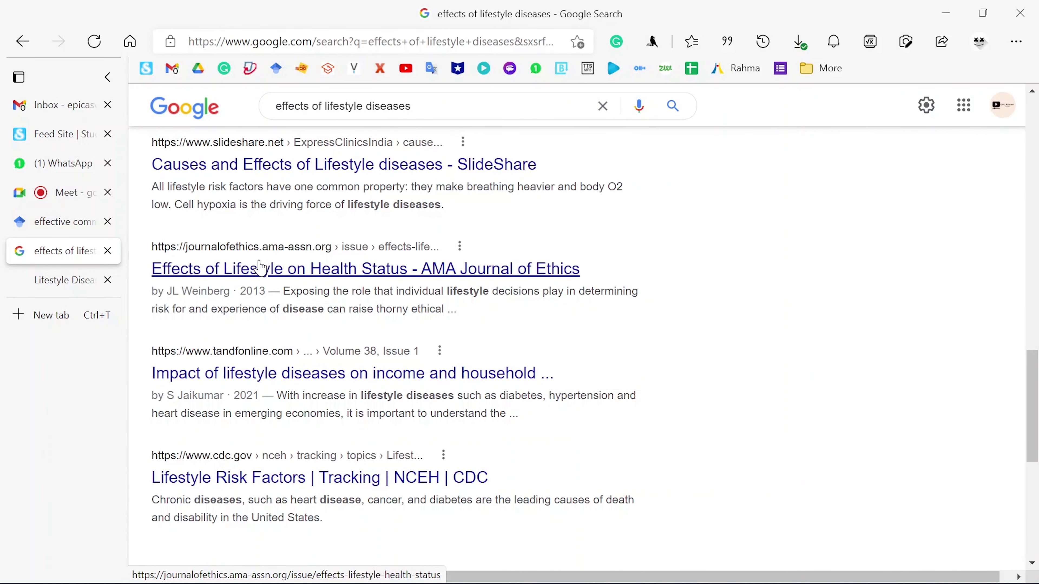
scroll(252, 272, up, 2)
scroll(252, 272, up, 2)
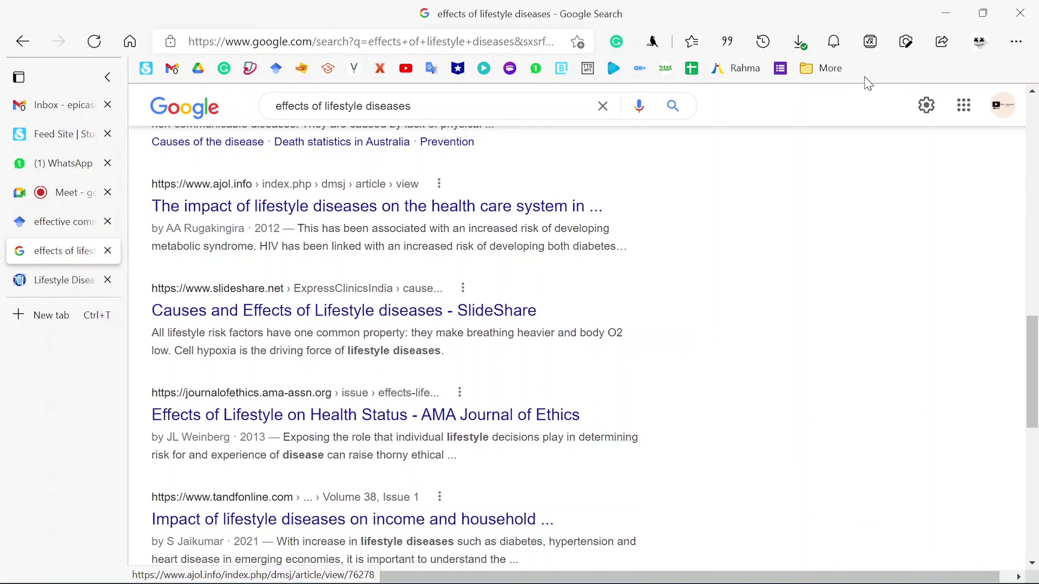
Highlight in turn the author and year shown under the ajol.info, AMA Journal of Ethics and tandfonline.com results
drag(153, 232, 286, 231)
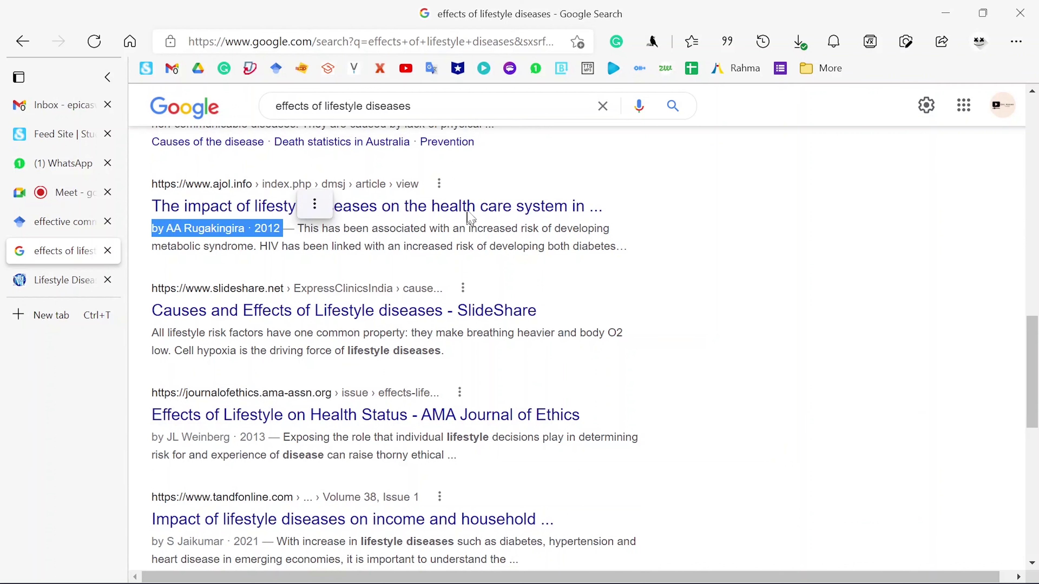
scroll(399, 323, down, 4)
drag(151, 296, 275, 305)
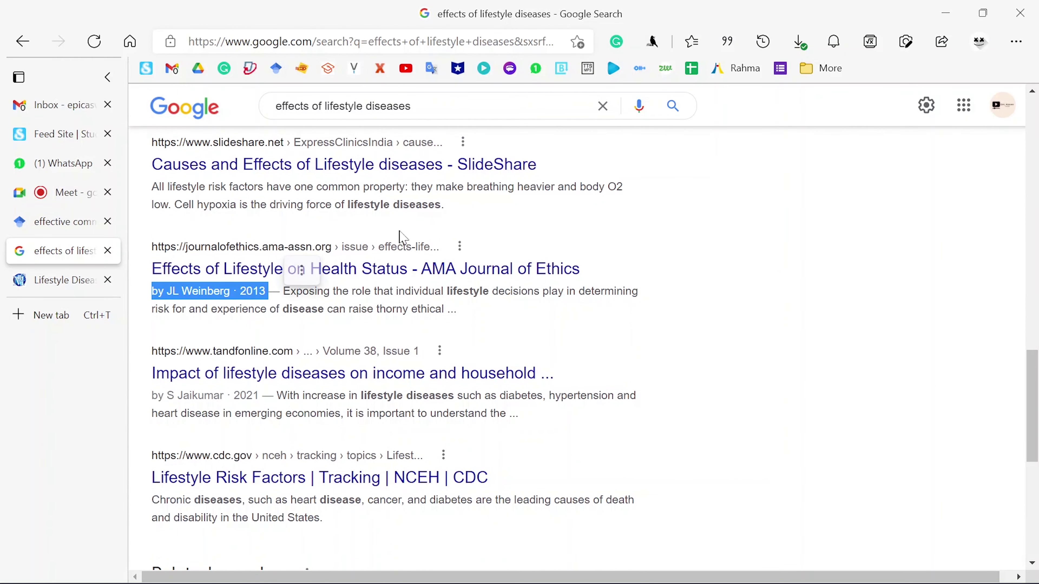
scroll(380, 320, down, 2)
drag(152, 324, 266, 338)
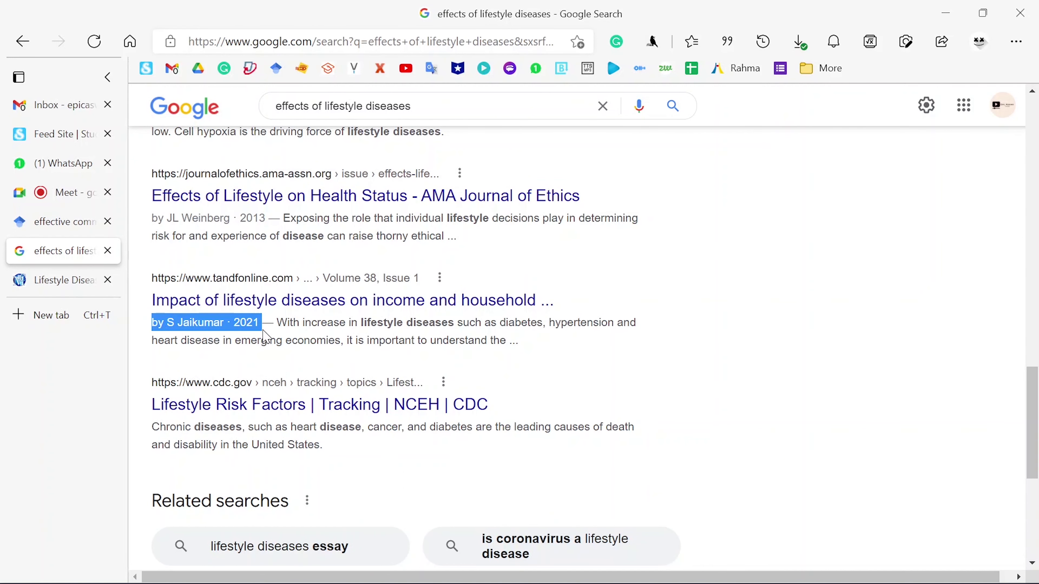
click(661, 388)
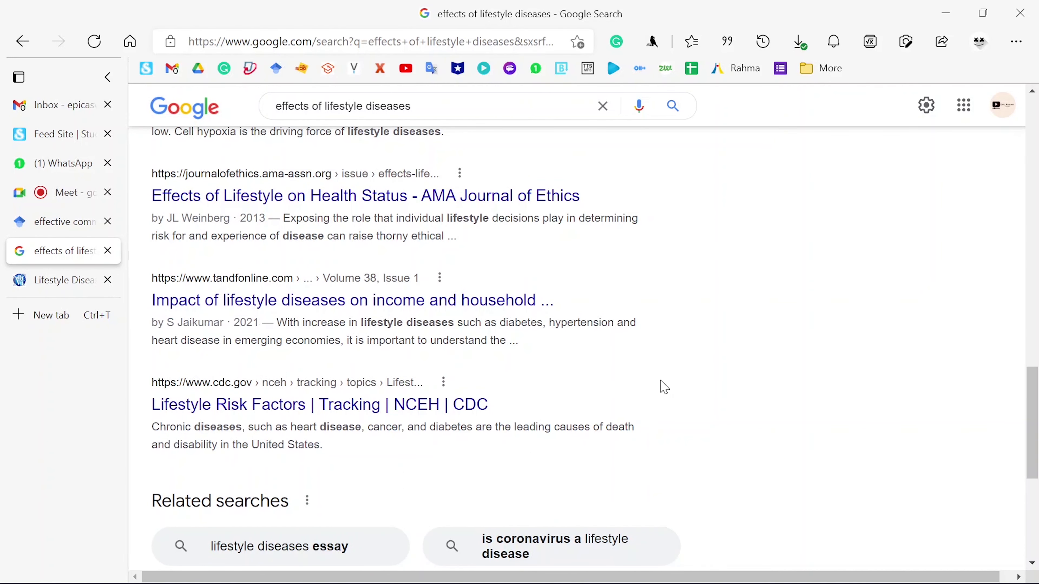
Open the cdc.gov result "Lifestyle Risk Factors | Tracking | NCEH | CDC" in a new tab and switch to it
scroll(661, 388, down, 2)
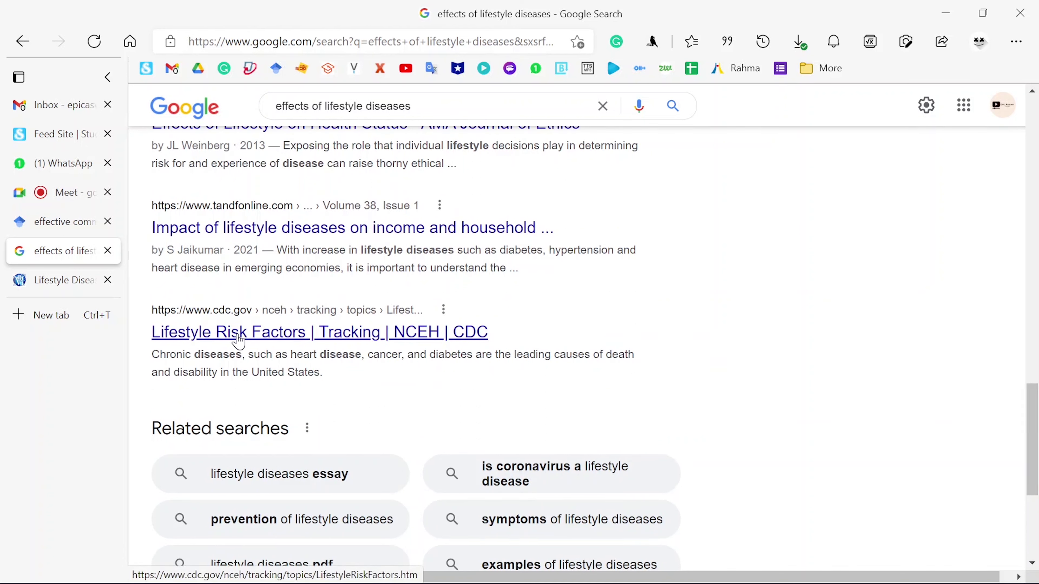
right_click(253, 337)
click(348, 258)
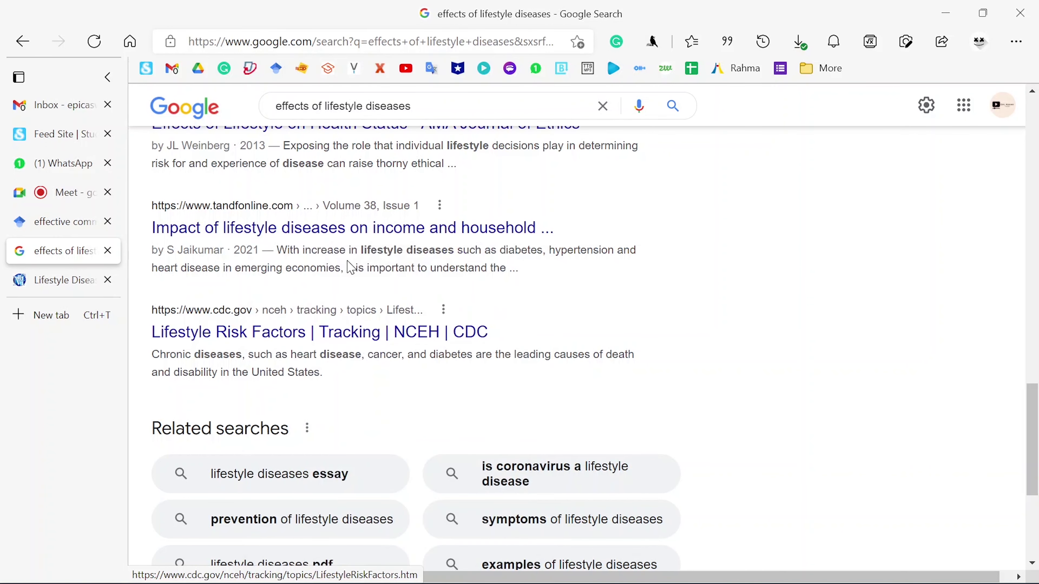
click(51, 286)
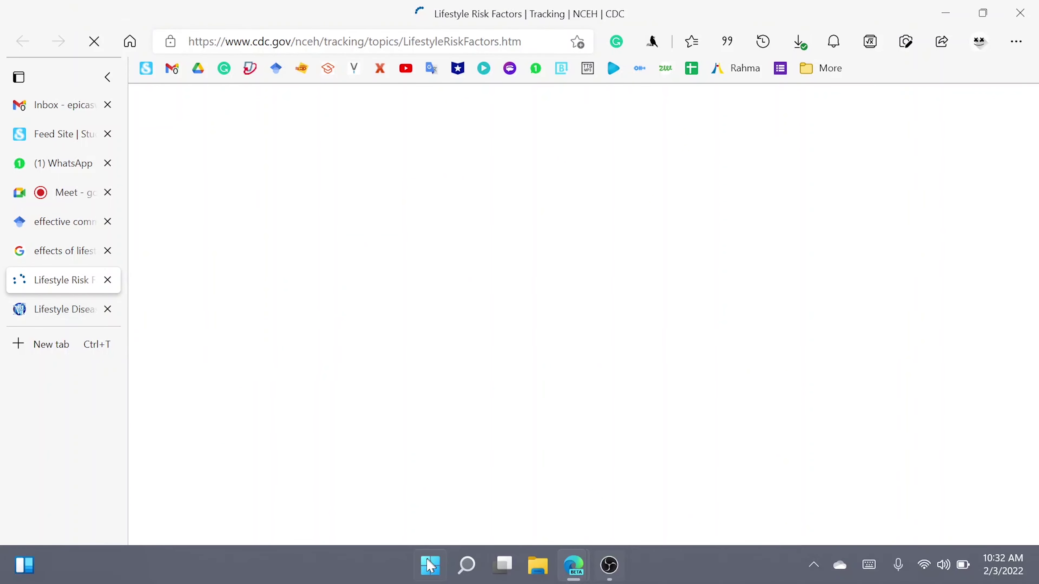
Switch to Word and create a blank document
click(430, 565)
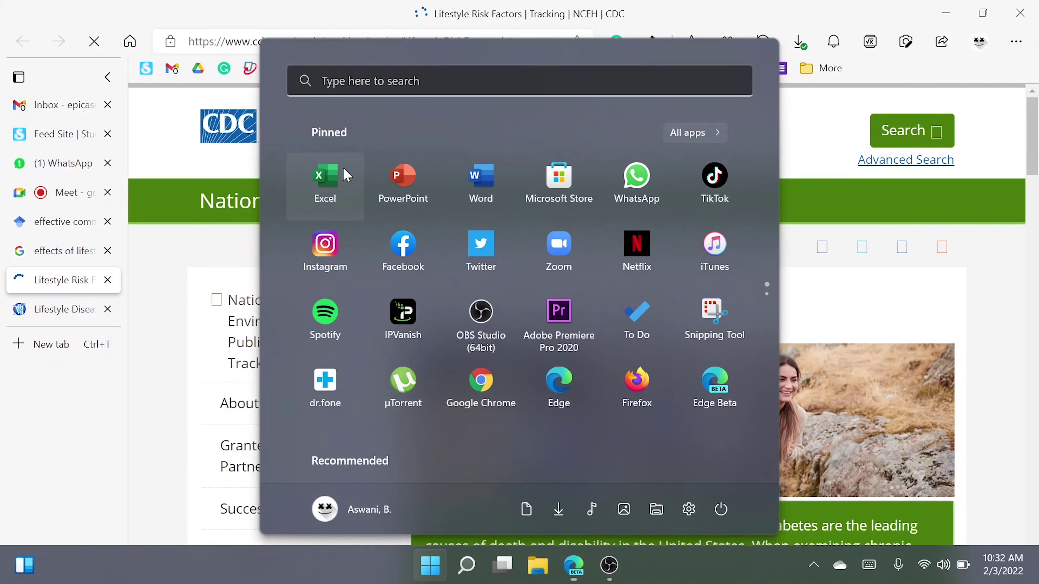
click(483, 188)
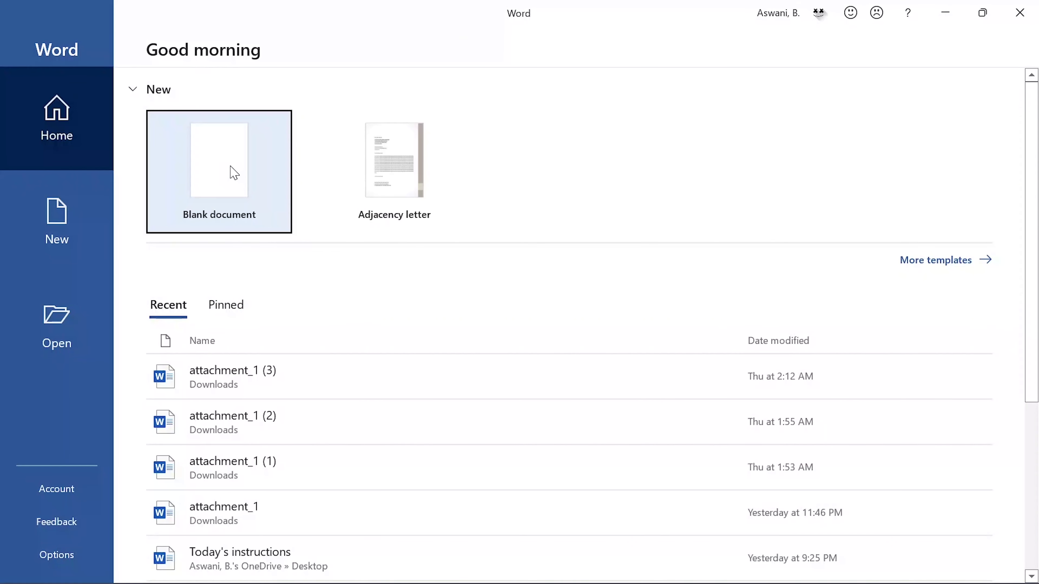
click(231, 167)
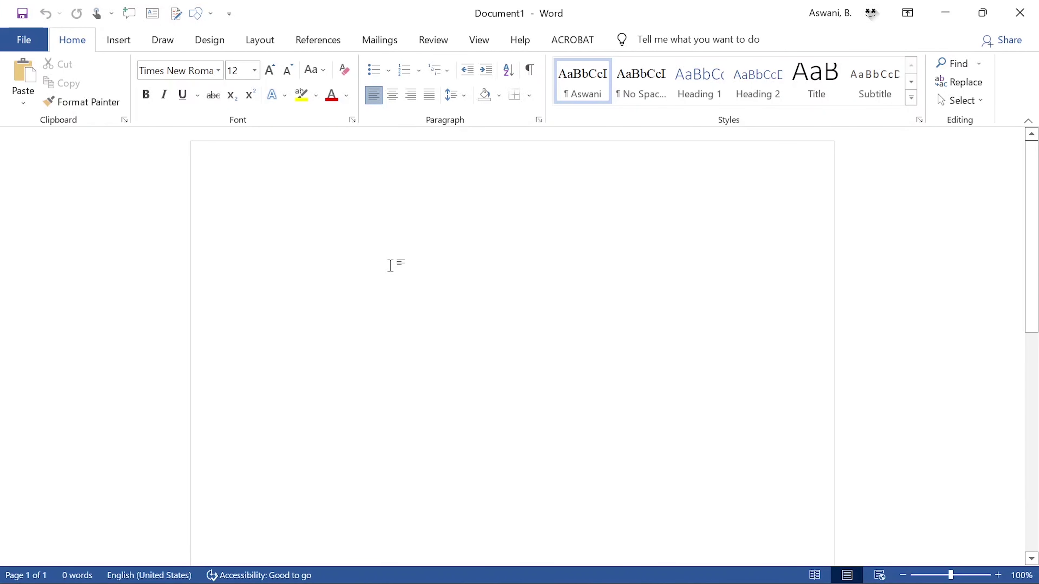
Write the reference template "Author (year). Title. Publisher. URL" in the document, correcting the spelling of "Publisher"
text(author)
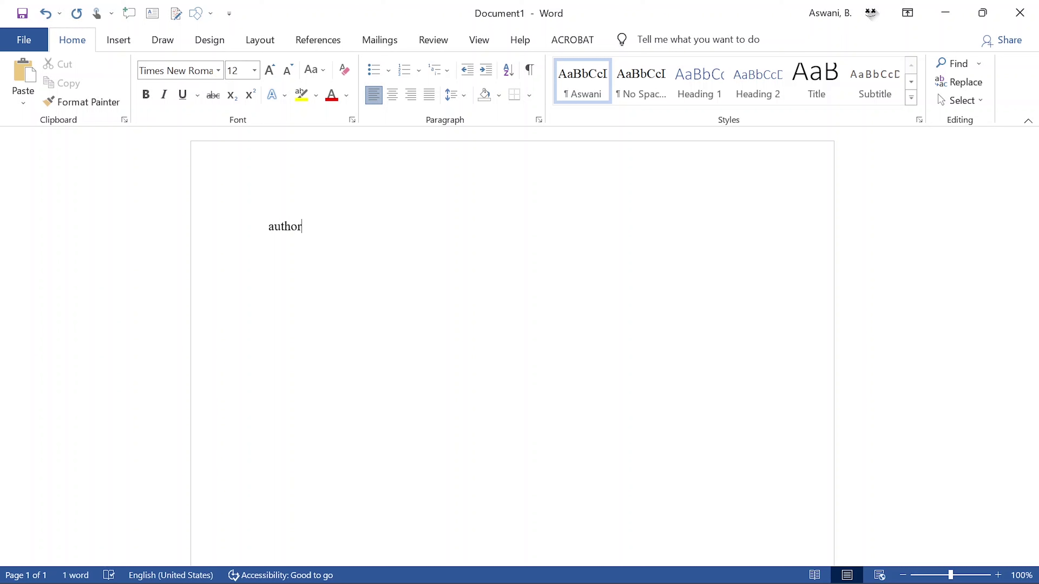
text(()
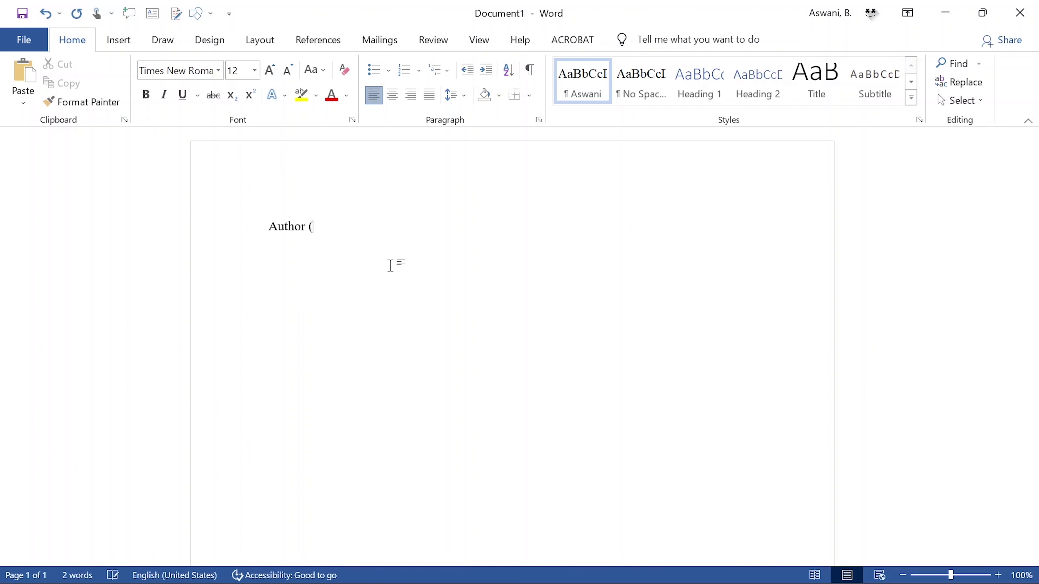
text(year). Title. pulishe)
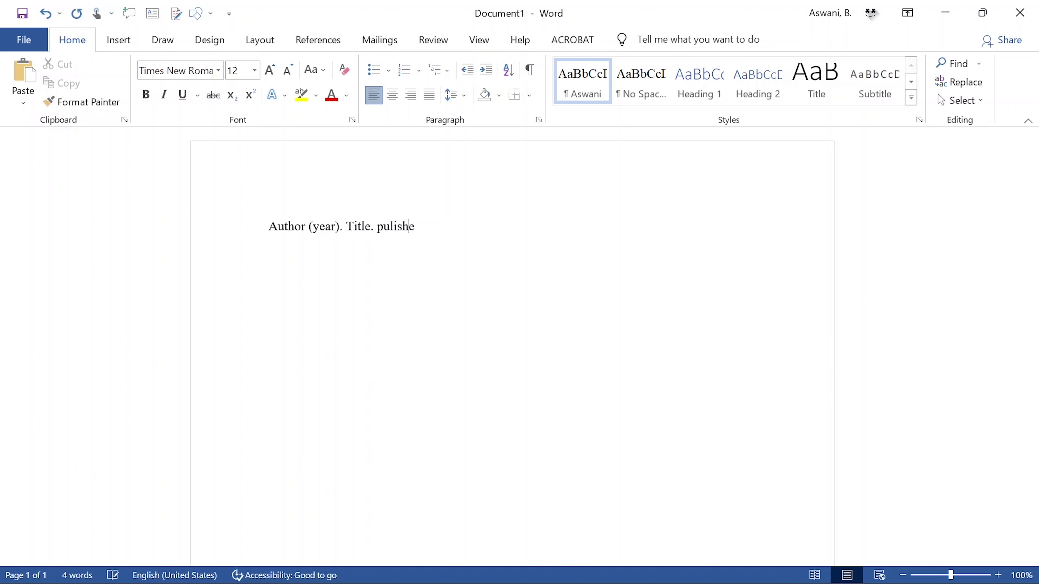
text(. URL)
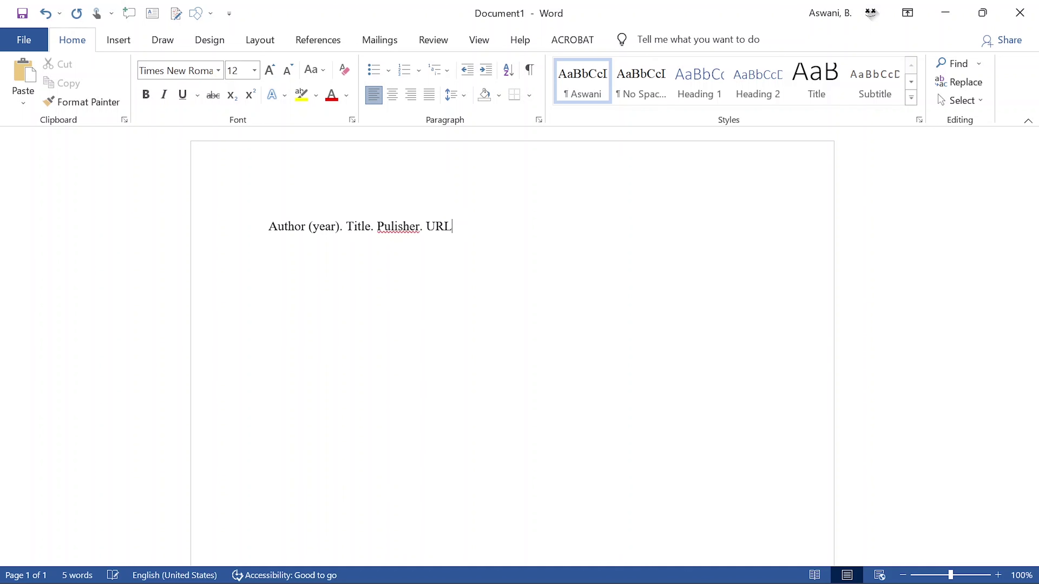
right_click(414, 228)
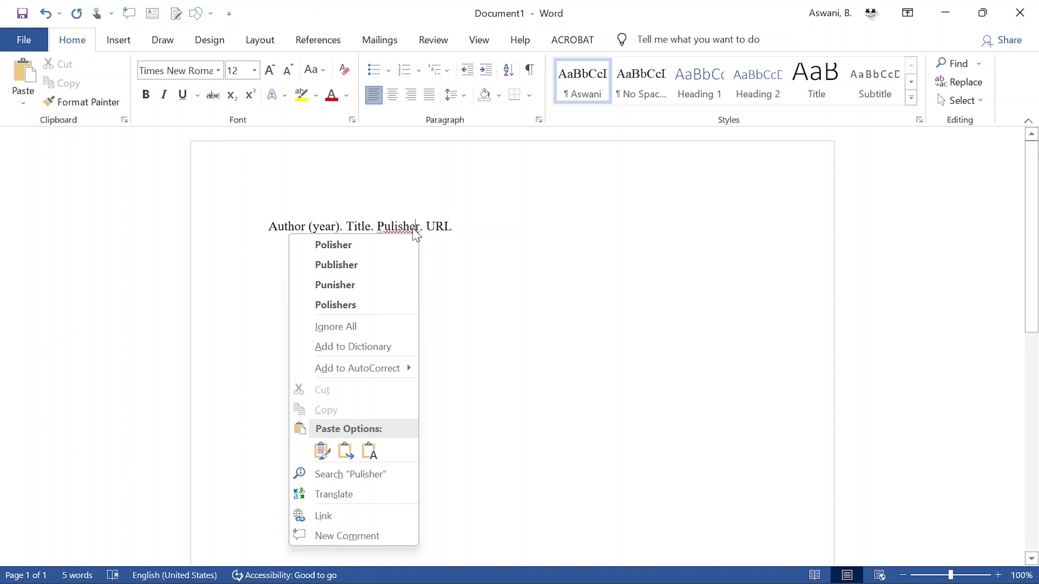
click(375, 266)
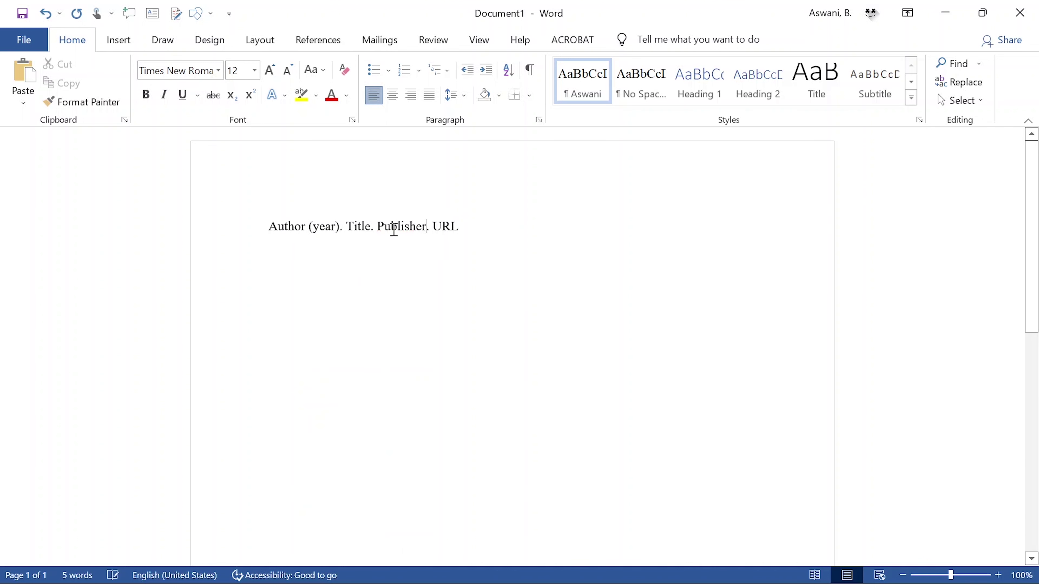
Italicize the word "Title" in the reference template and start a new line below it
double_click(355, 227)
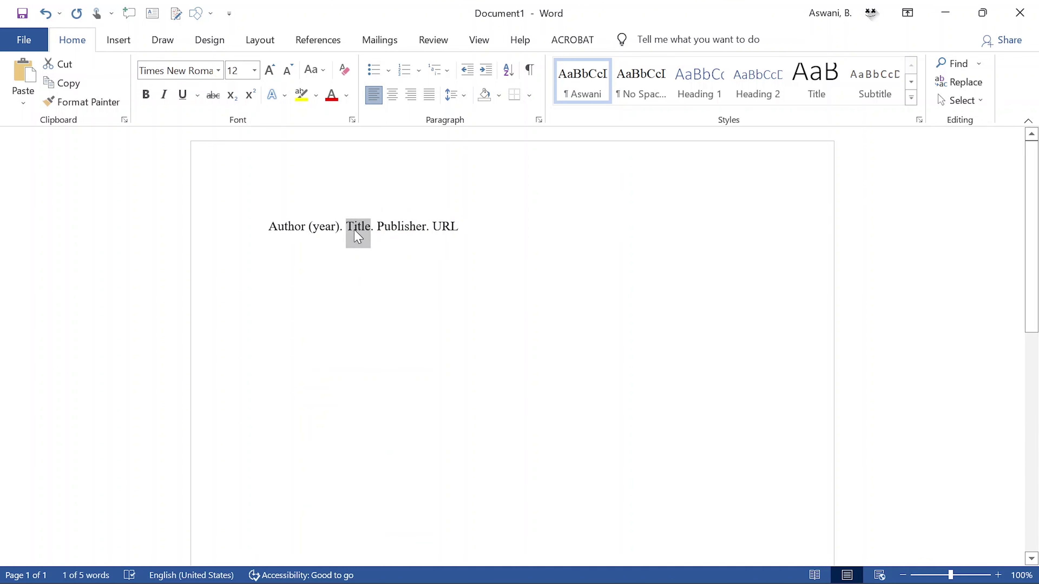
key(ctrl+i)
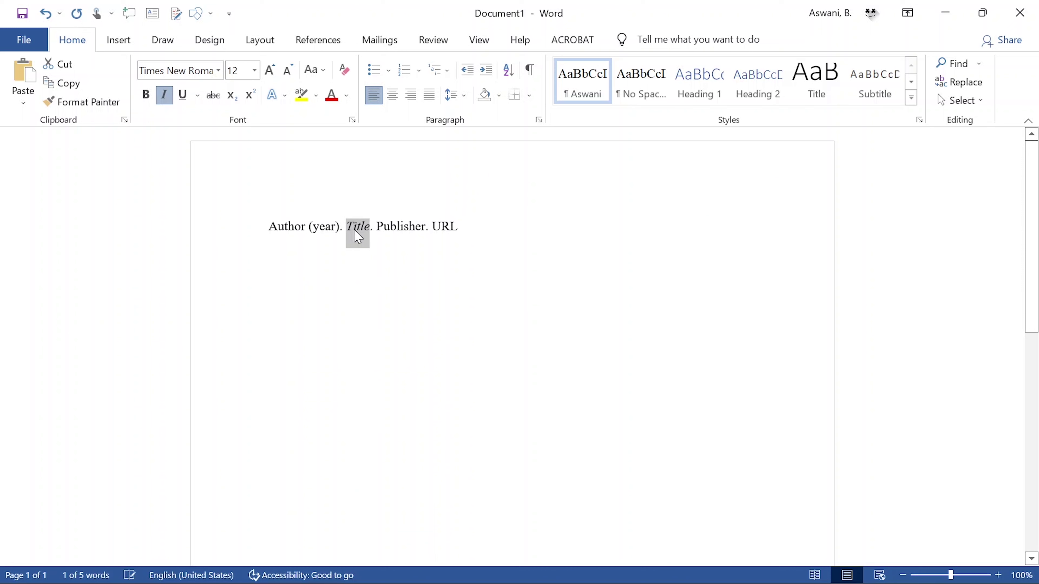
click(482, 229)
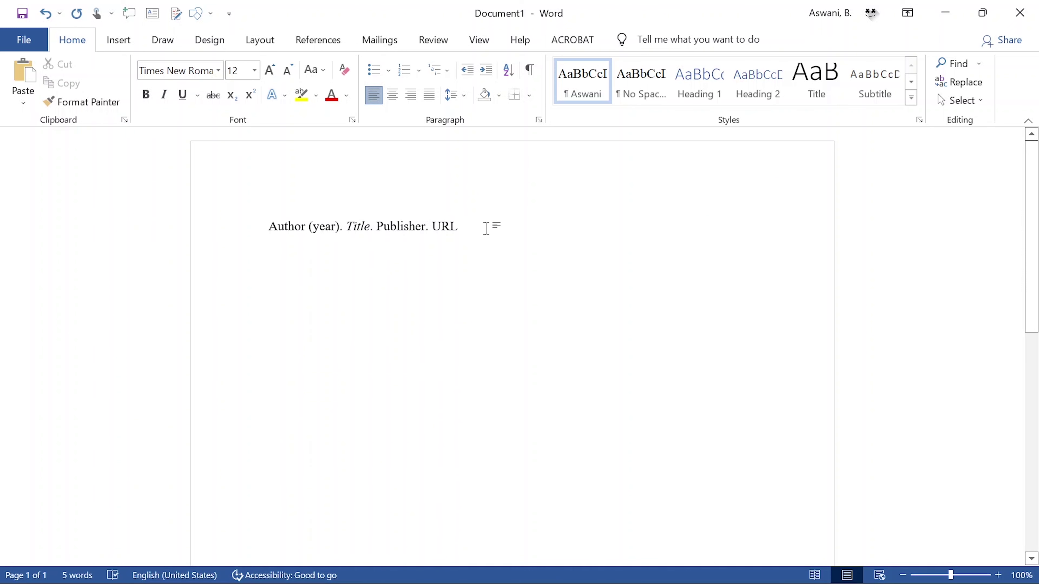
key(Return)
Switch to the browser and examine the CDC "Lifestyle Risk Factors" page for an author and publication date
click(556, 565)
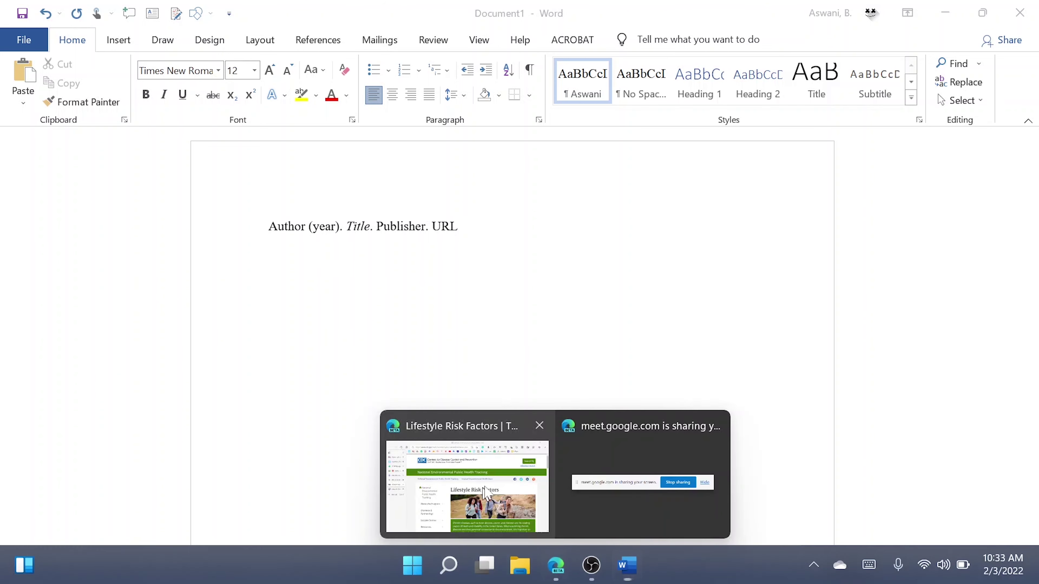
click(507, 484)
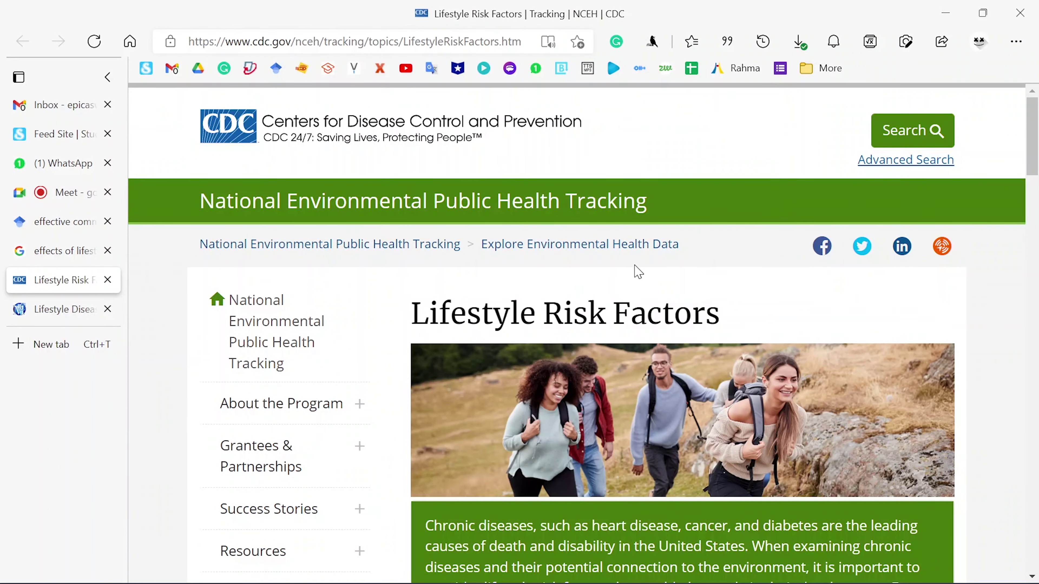
scroll(619, 296, down, 10)
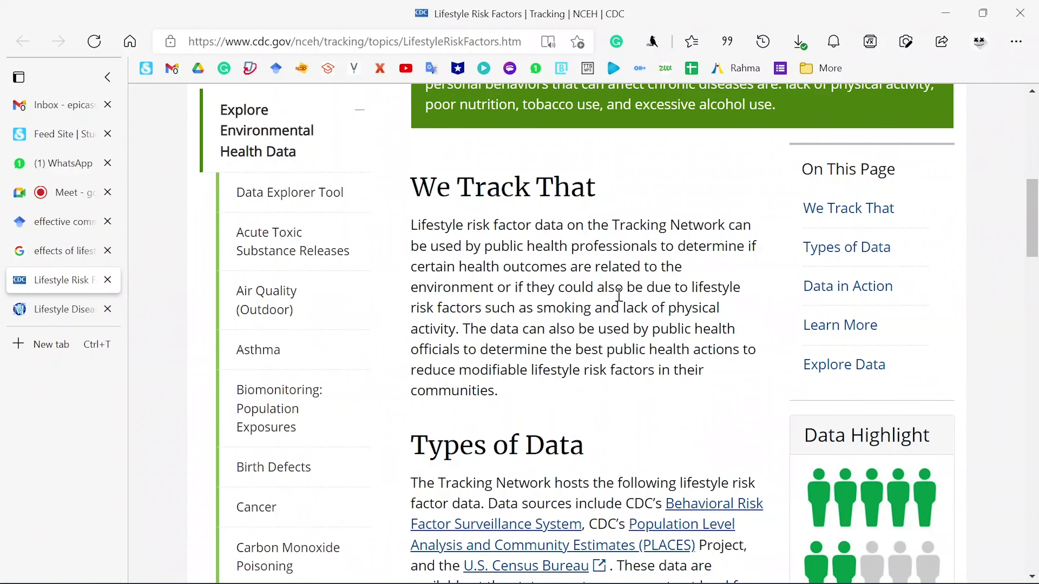
scroll(619, 291, up, 10)
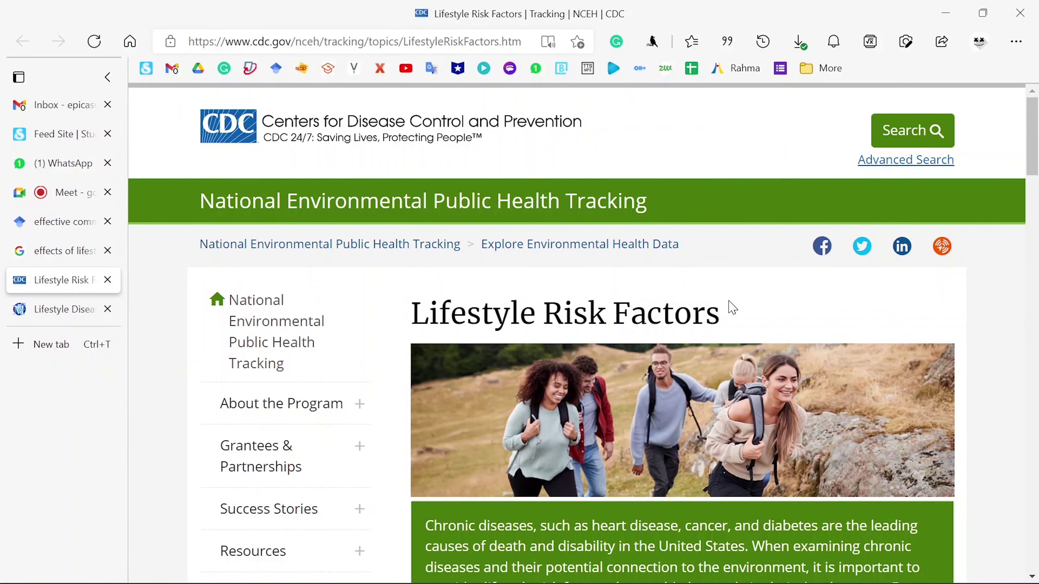
scroll(732, 307, down, 10)
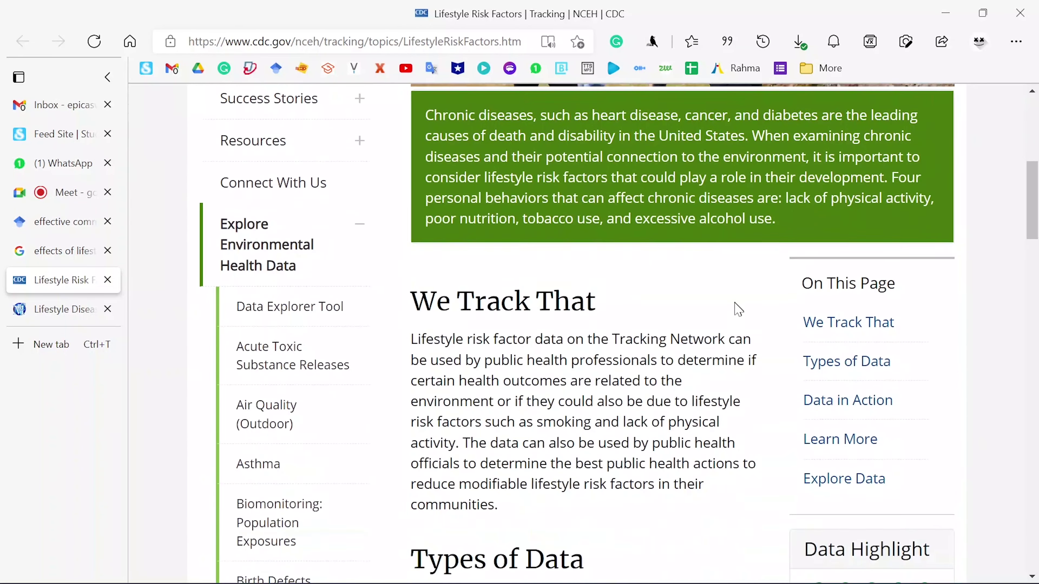
scroll(739, 309, down, 3)
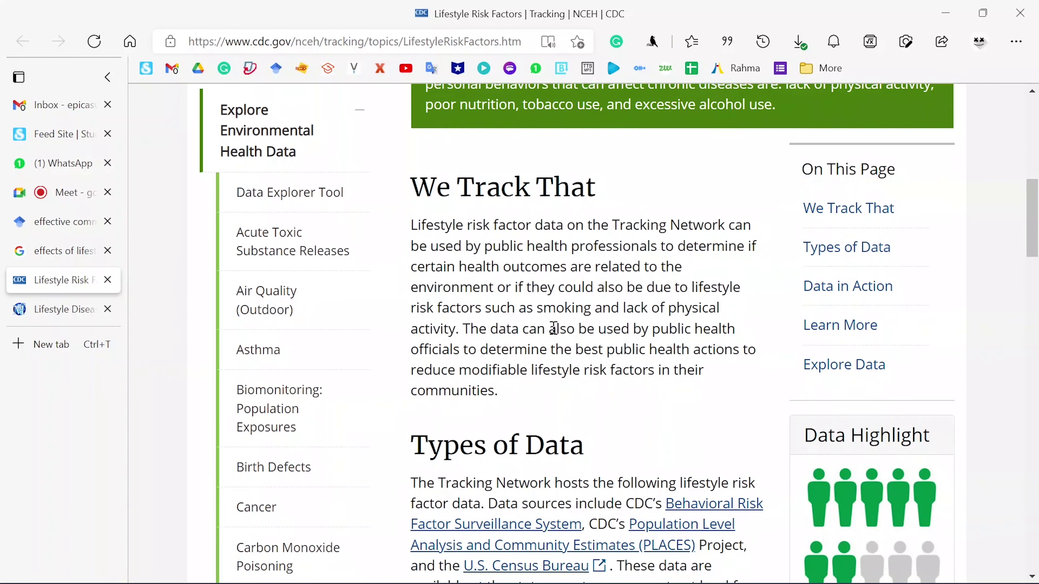
scroll(553, 328, up, 13)
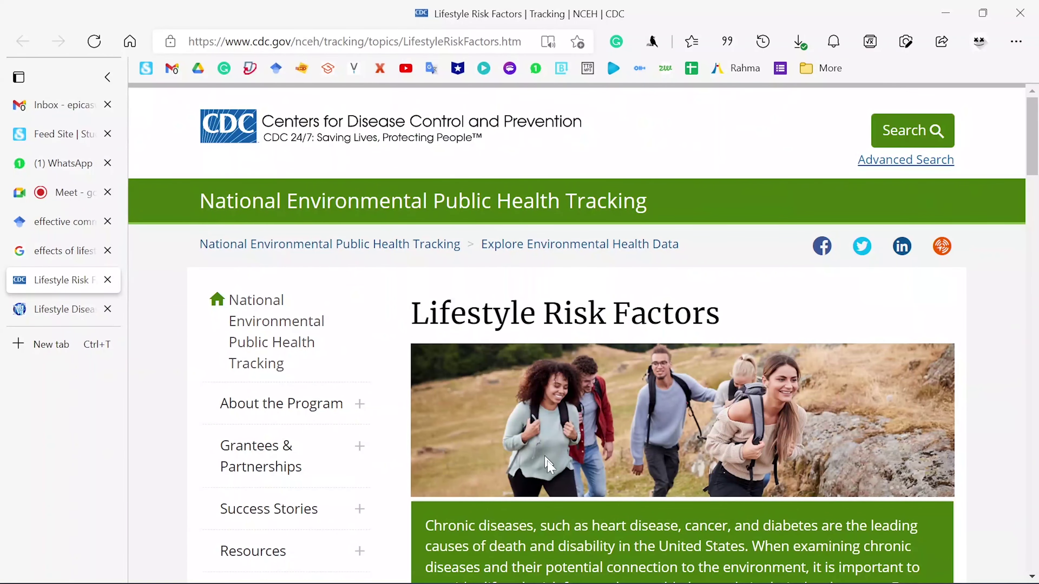
Switch to Word and begin the reference below the template with "CDC. ("
click(627, 569)
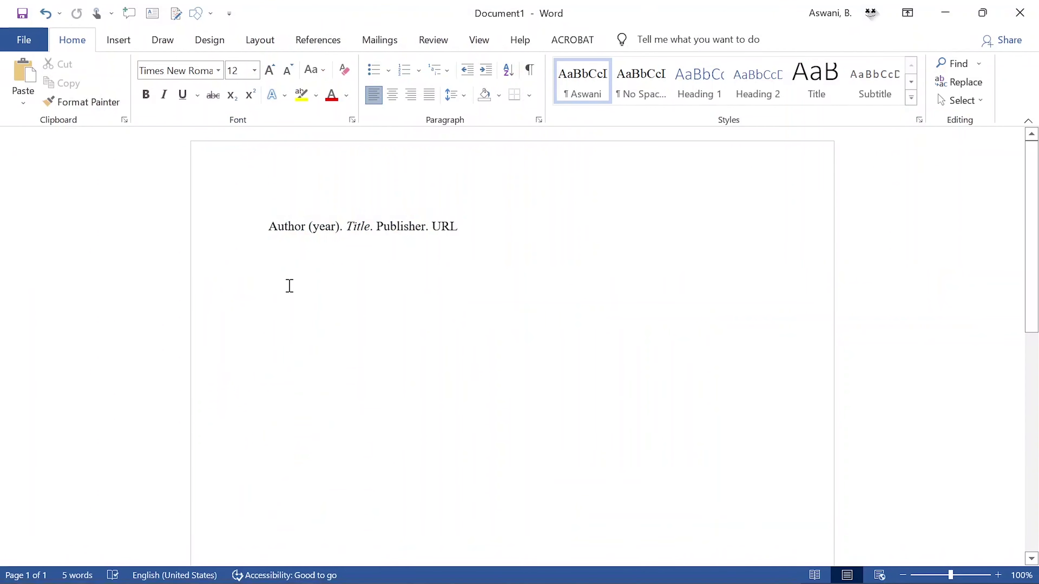
click(290, 286)
text(CDC. ()
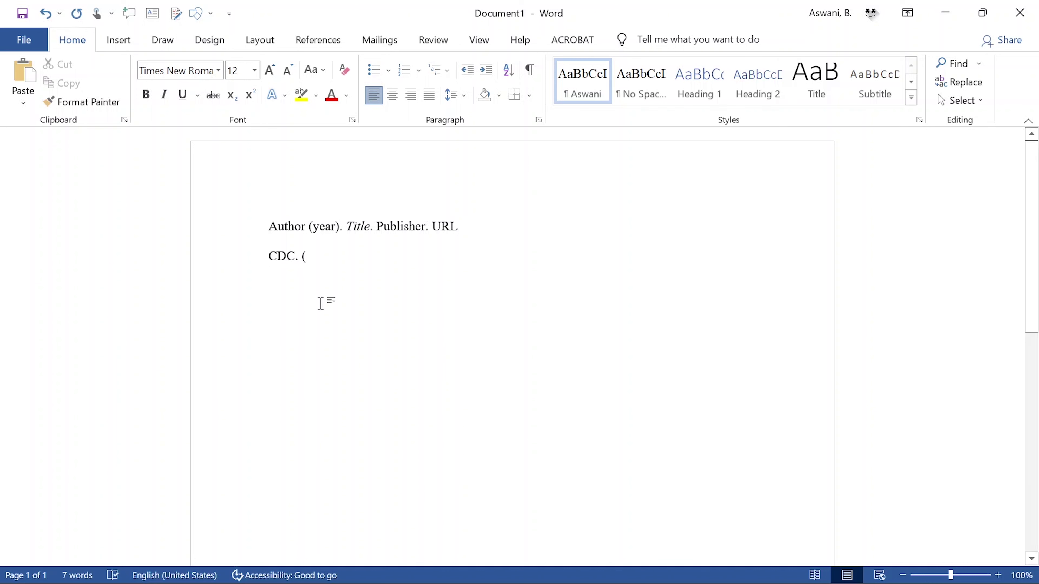
Check the CDC page in the browser for a publication date, and complete the reference's year in Word as "(n.d.)."
mouse_move(512, 559)
mouse_move(557, 575)
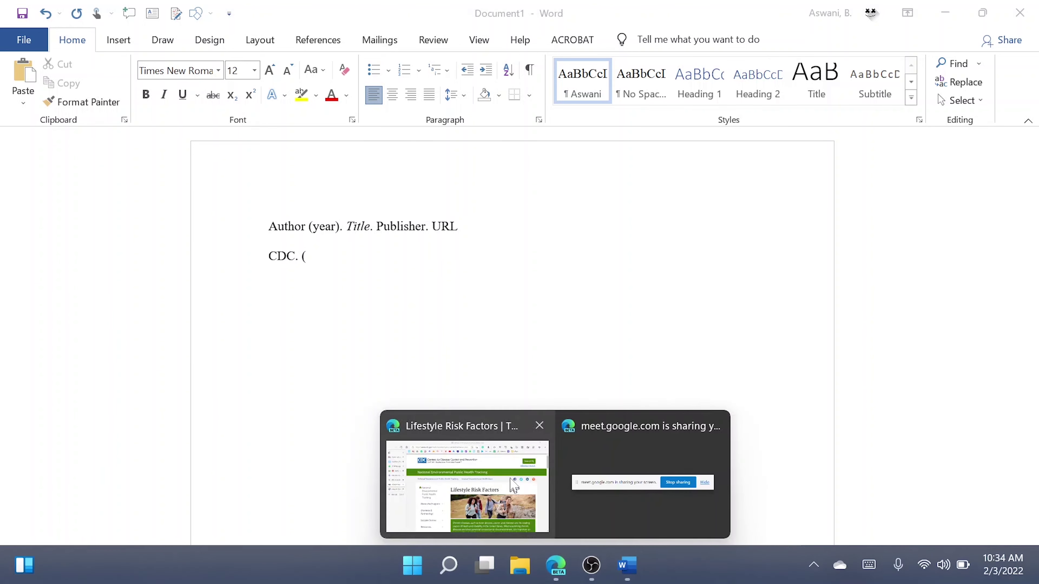
click(463, 478)
scroll(653, 331, down, 8)
scroll(653, 331, down, 10)
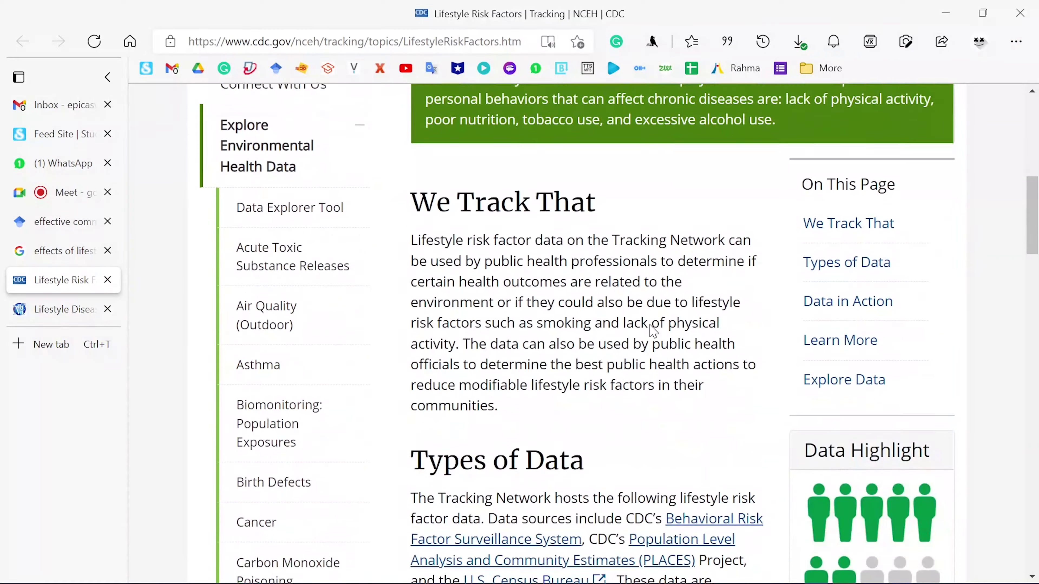
scroll(650, 329, up, 20)
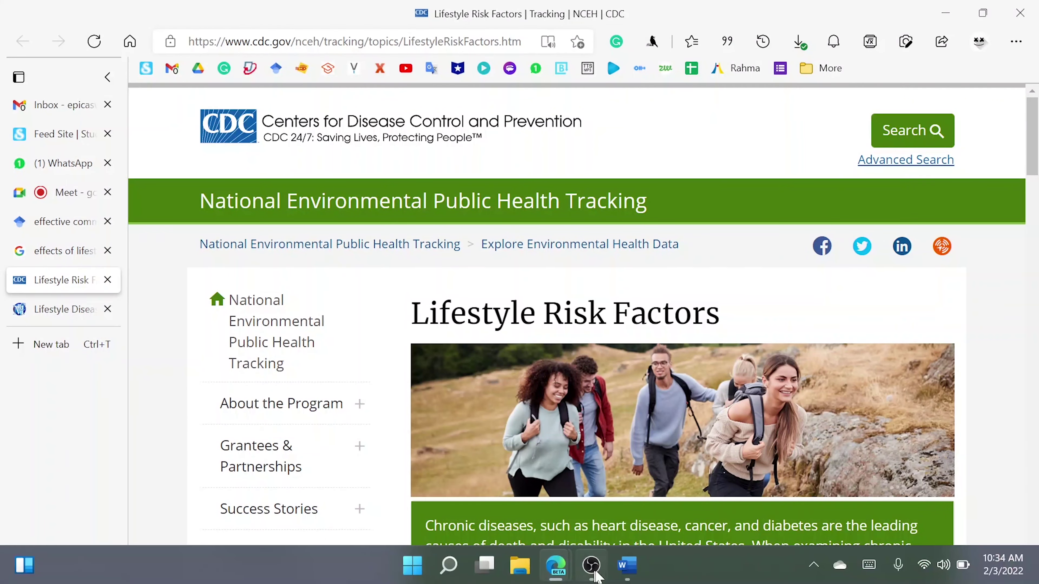
click(627, 570)
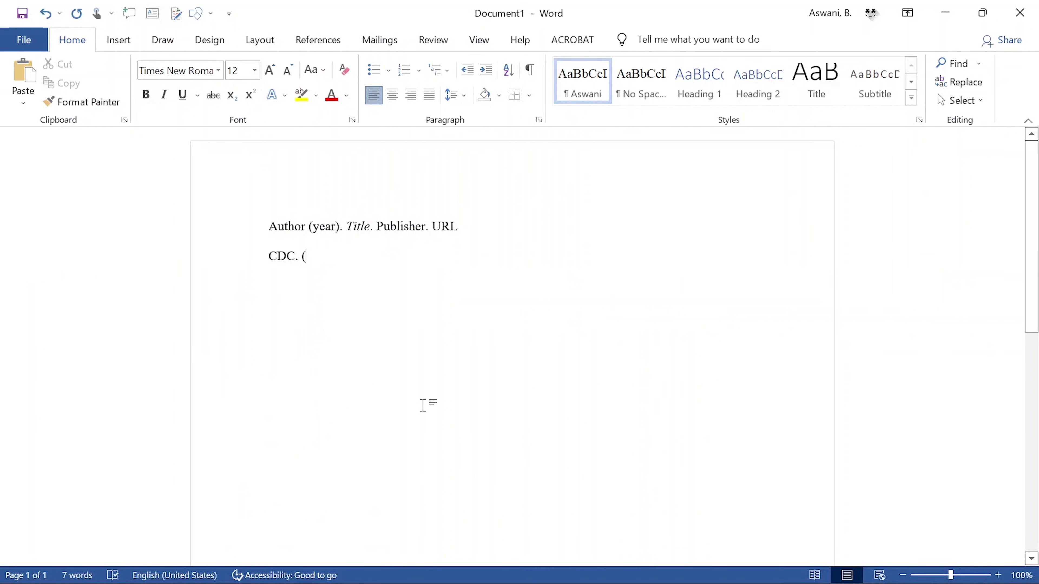
text(n)
text(.d.).)
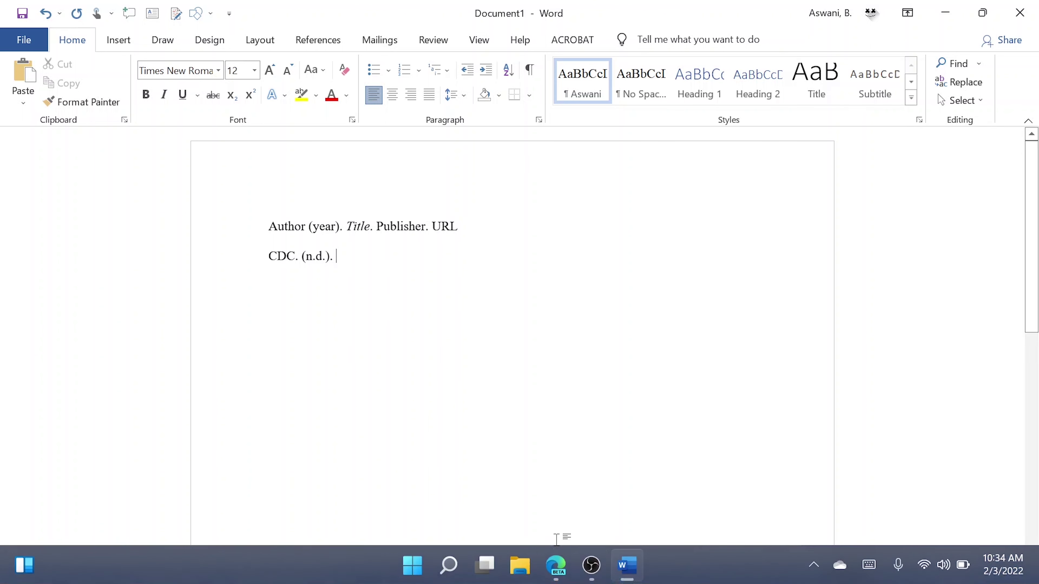
Copy the heading "Lifestyle Risk Factors" from the CDC page into the Word reference as its title, ending with a period
mouse_move(556, 570)
click(511, 475)
drag(411, 313, 729, 338)
key(ctrl+c)
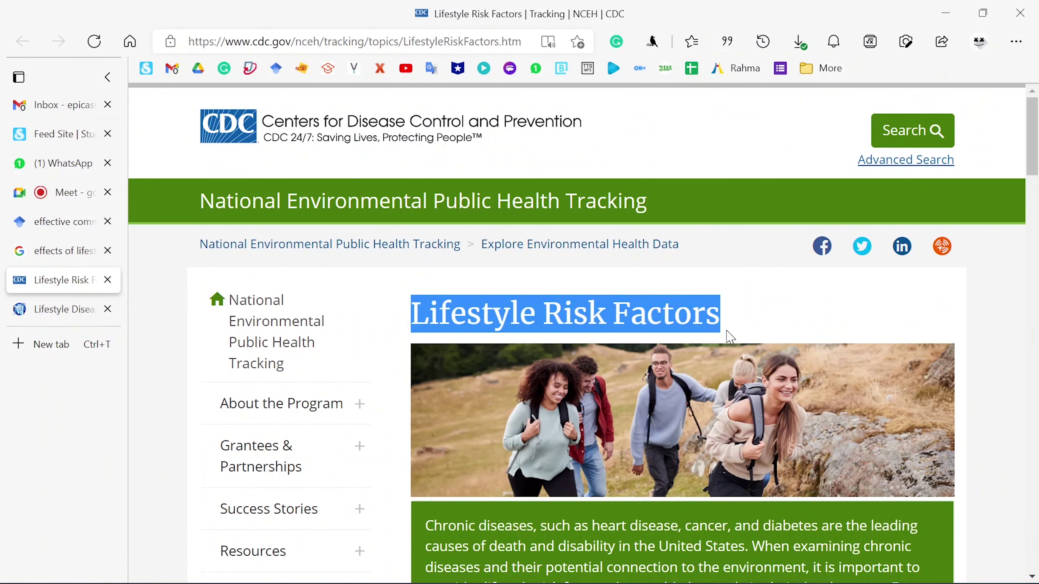
click(624, 561)
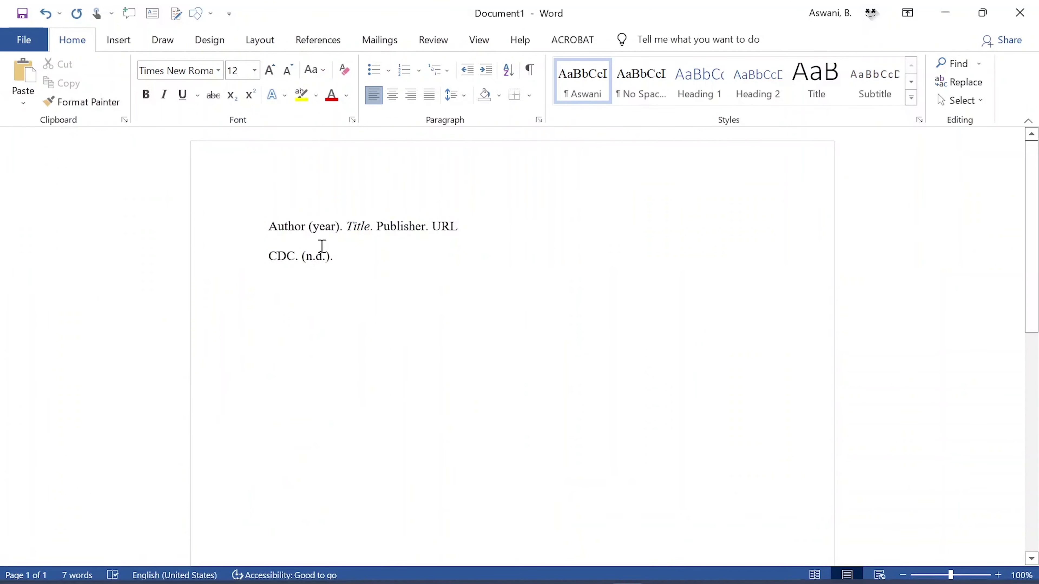
key(ctrl+v)
text(.)
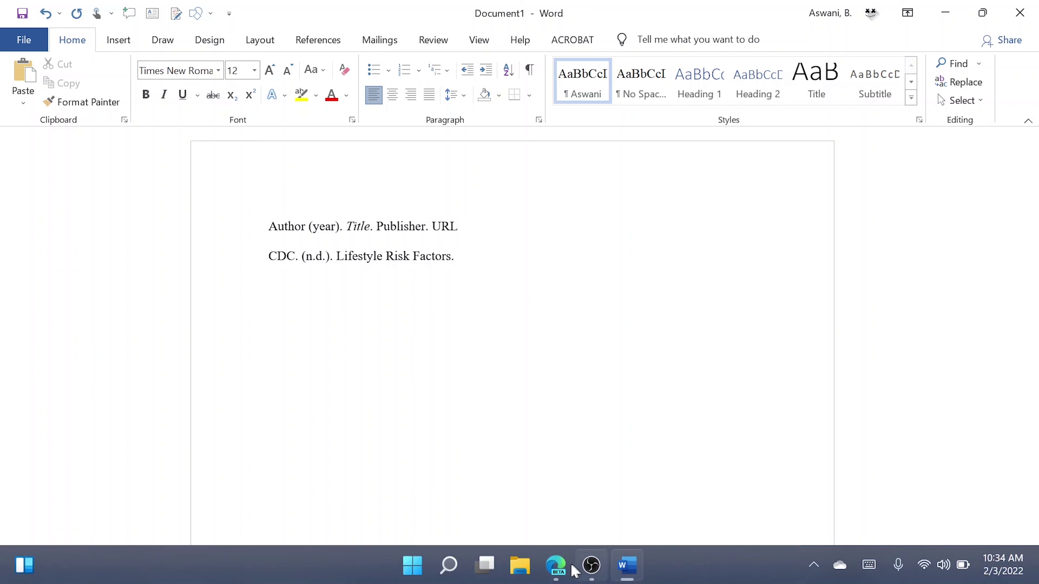
Check the CDC page down to its footer for the publisher, and add "CDC." after the title in the Word reference
mouse_move(557, 568)
click(470, 469)
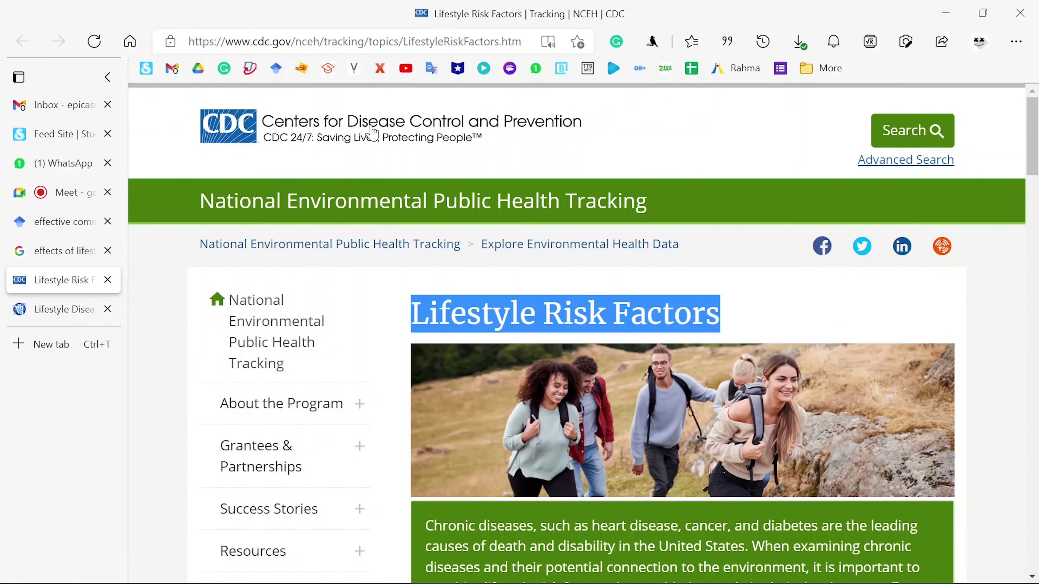
drag(1031, 157, 1037, 551)
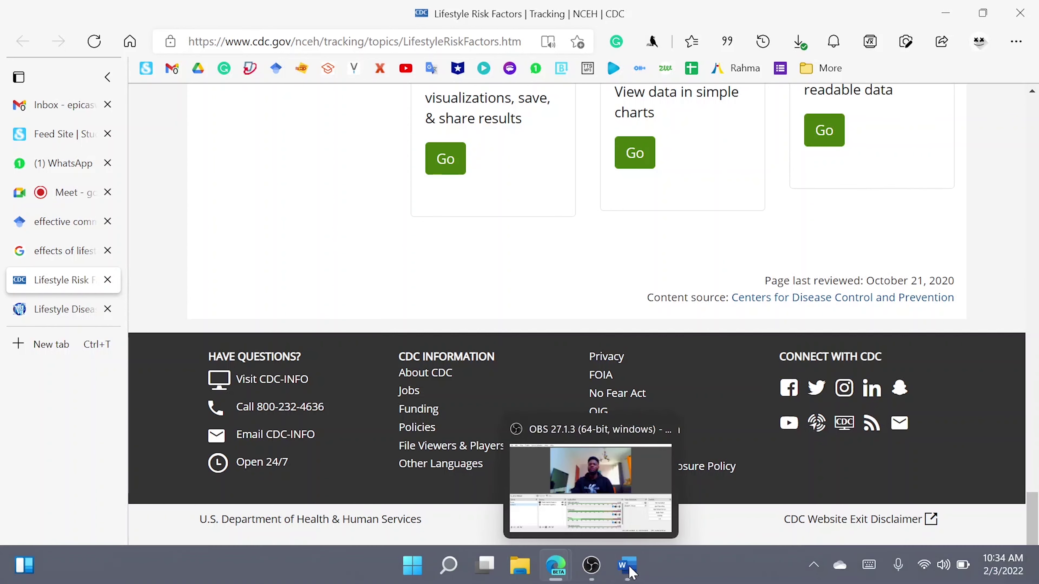
click(629, 571)
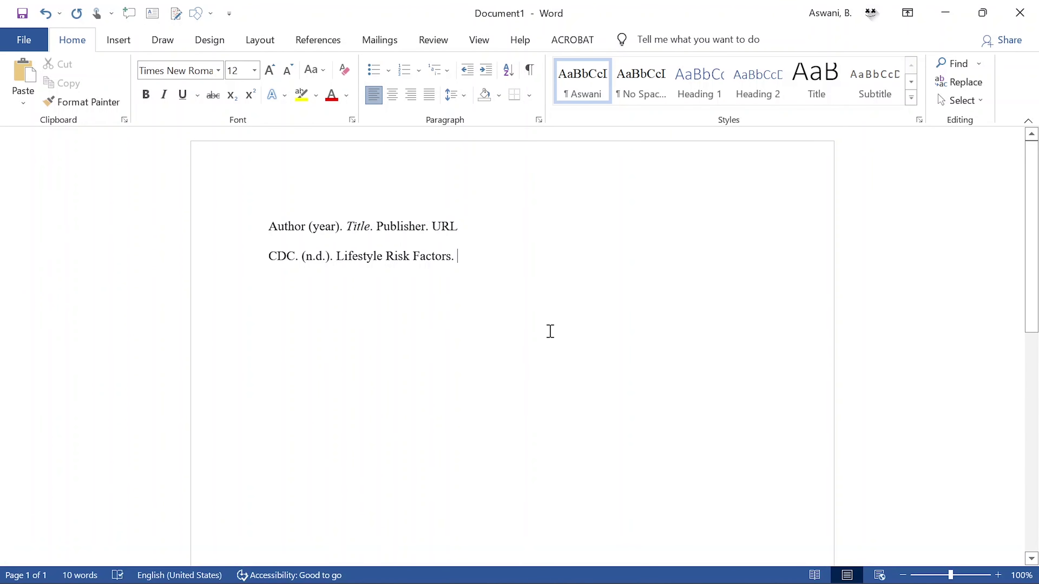
text(CDC.)
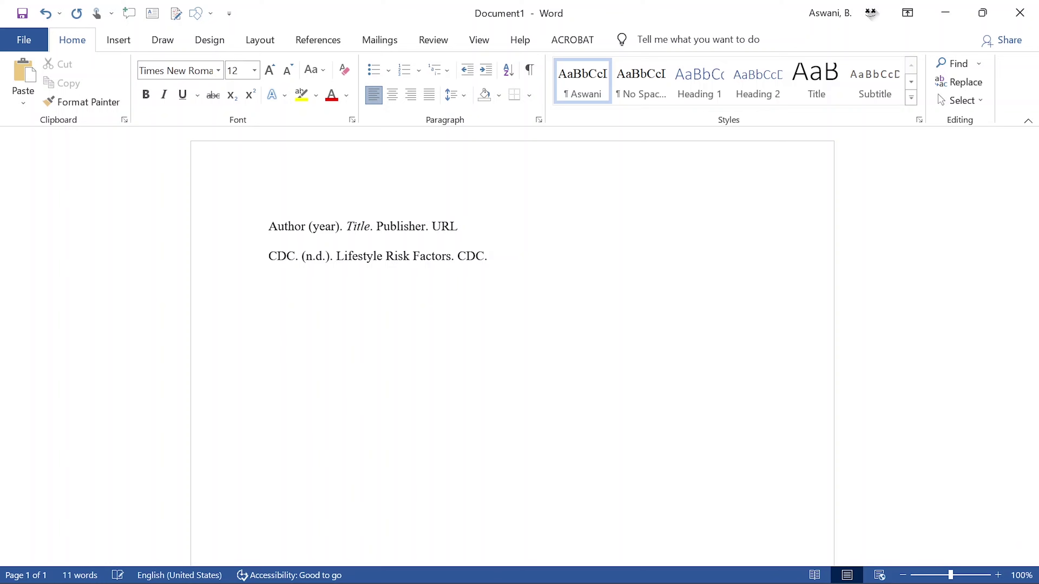
Copy the CDC page's web address from the browser and paste it at the end of the Word reference
click(627, 573)
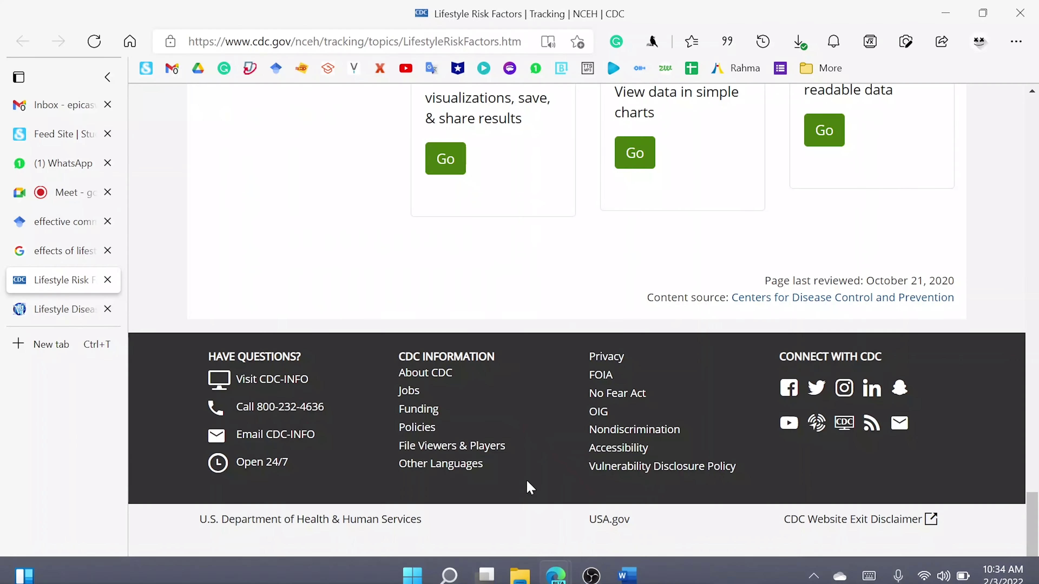
scroll(549, 255, up, 15)
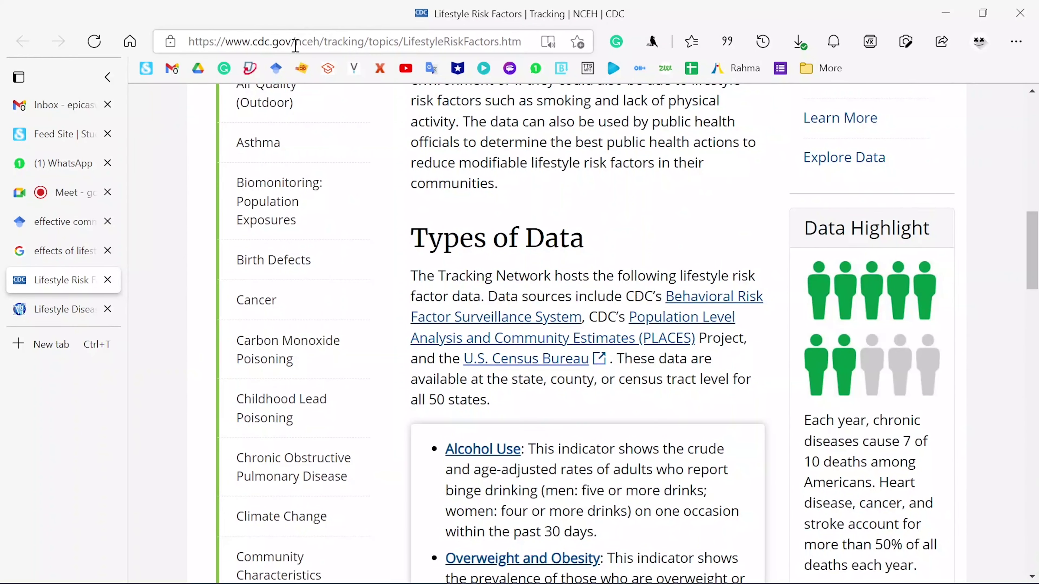
click(295, 45)
key(ctrl+c)
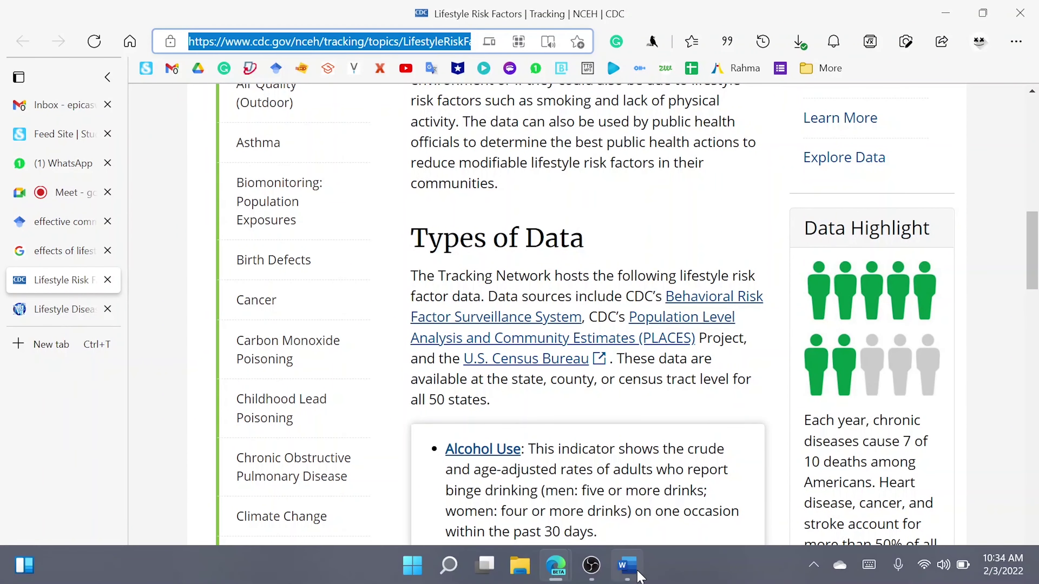
click(627, 573)
key(ctrl+v)
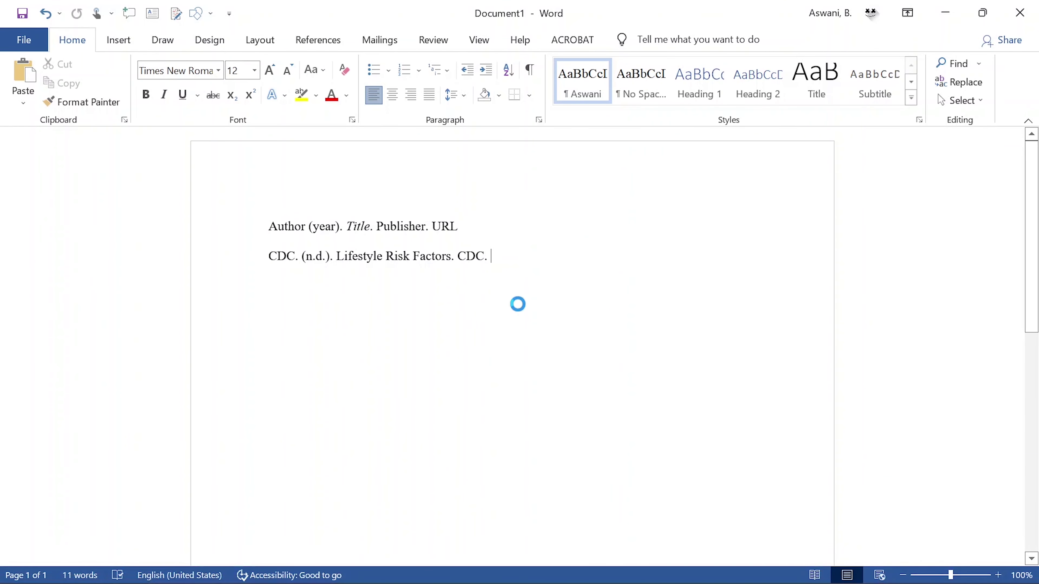
Italicize the title "Lifestyle Risk Factors" in the CDC reference and delete the template line above it
drag(336, 259, 434, 273)
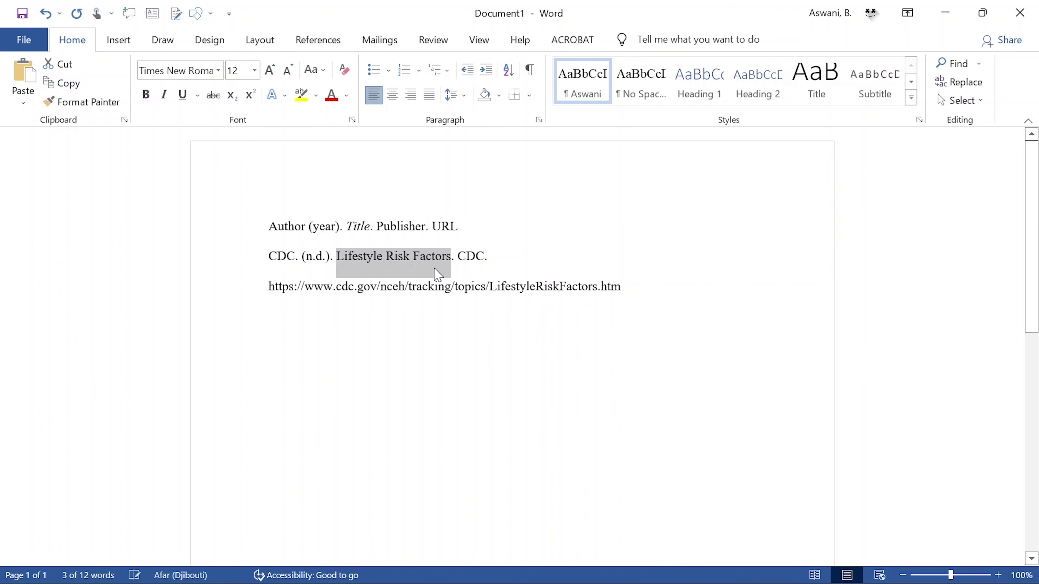
key(ctrl+i)
click(659, 288)
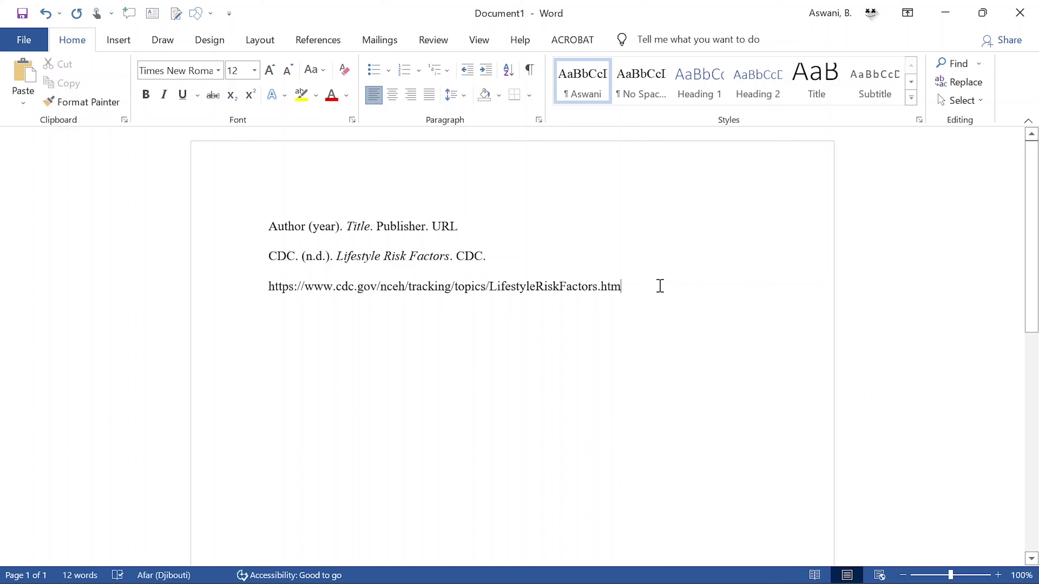
key(Return)
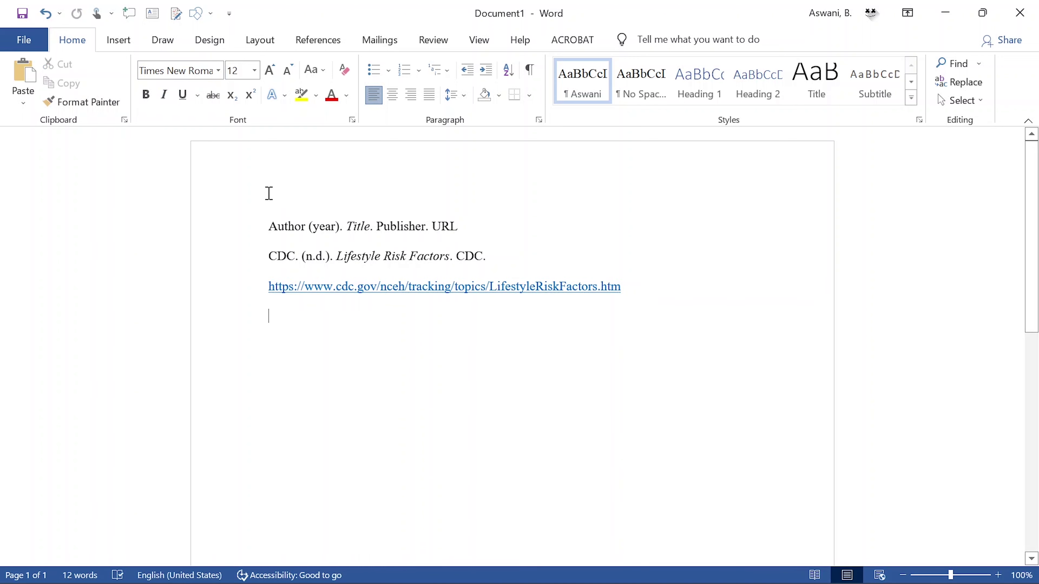
drag(264, 226, 519, 226)
key(Delete)
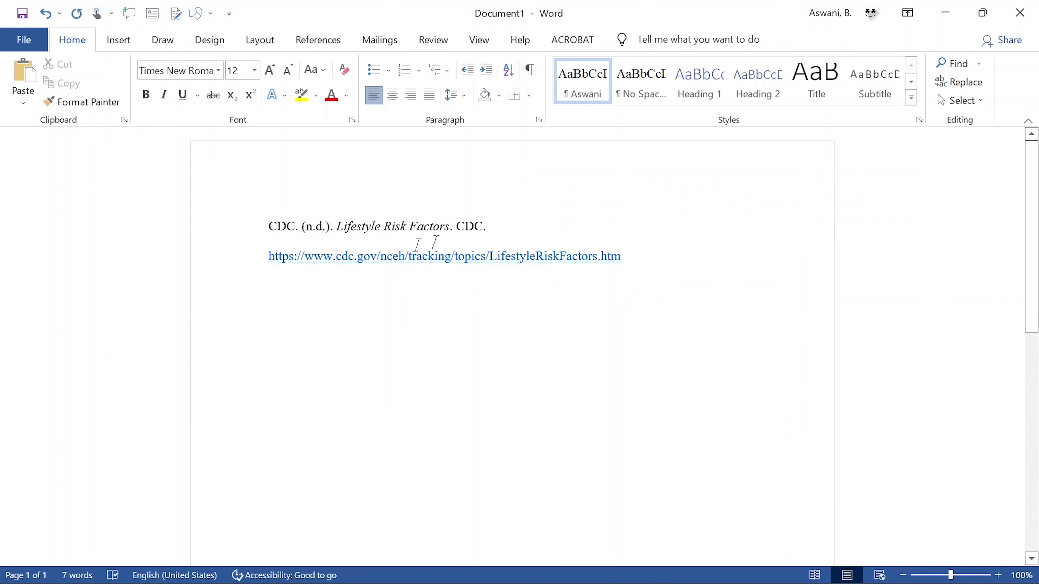
Add the in-text citations "(CDC, n.d.)" and "According to the CDC (n.d.), …" on separate lines below the CDC reference
drag(269, 229, 689, 302)
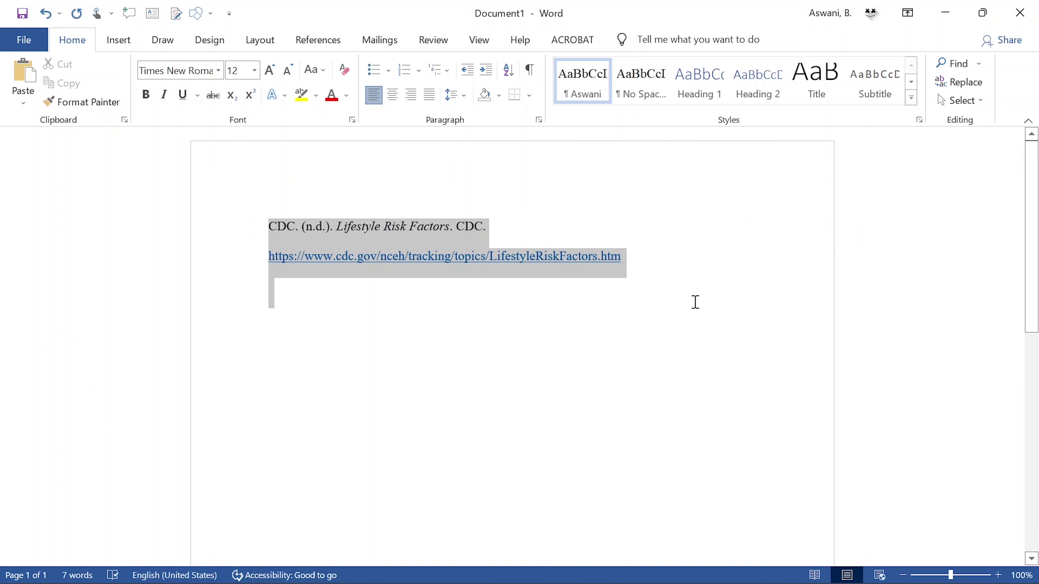
click(364, 311)
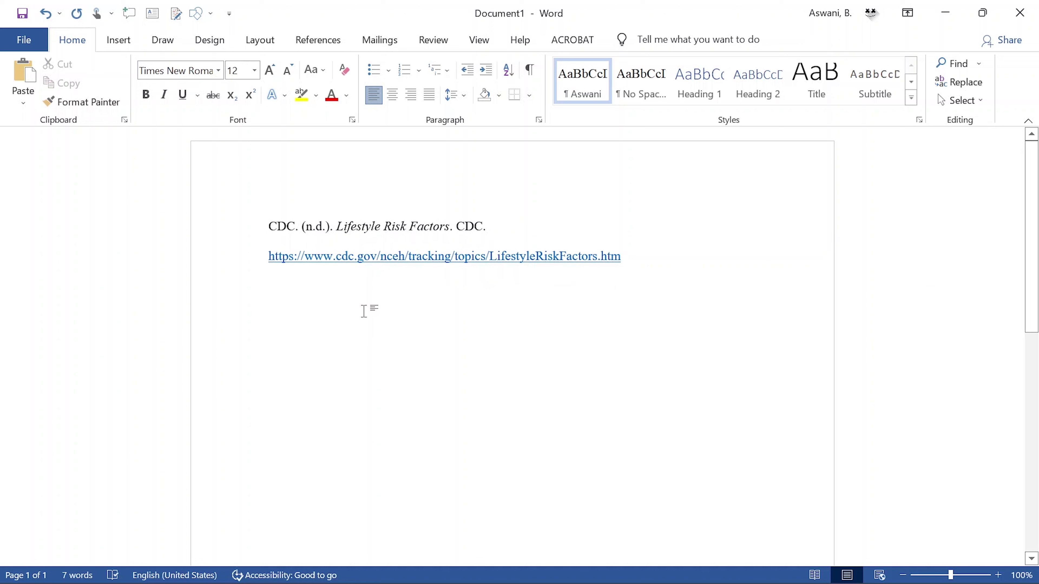
text(()
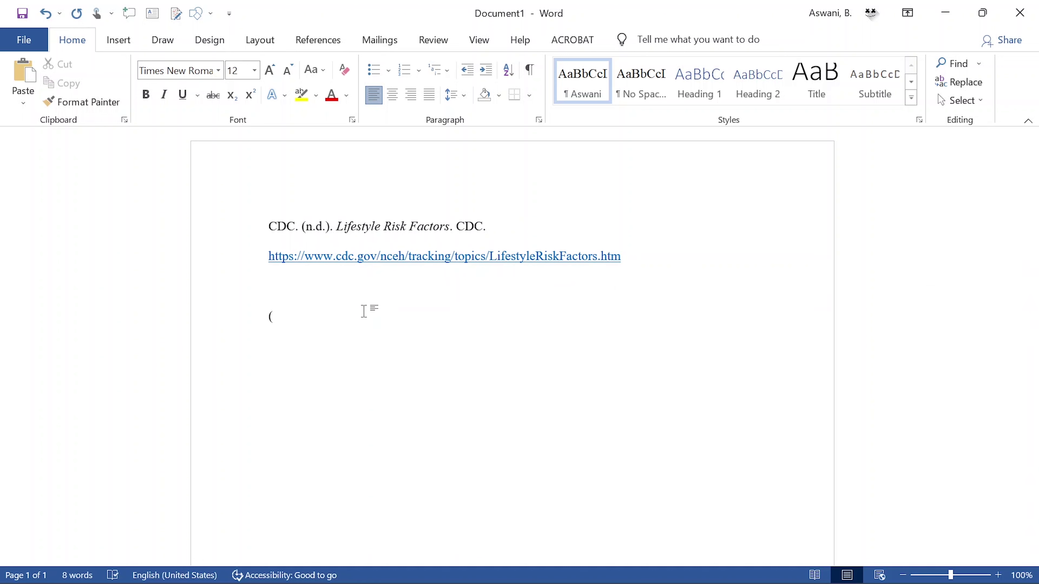
text(CDC, n.d.)
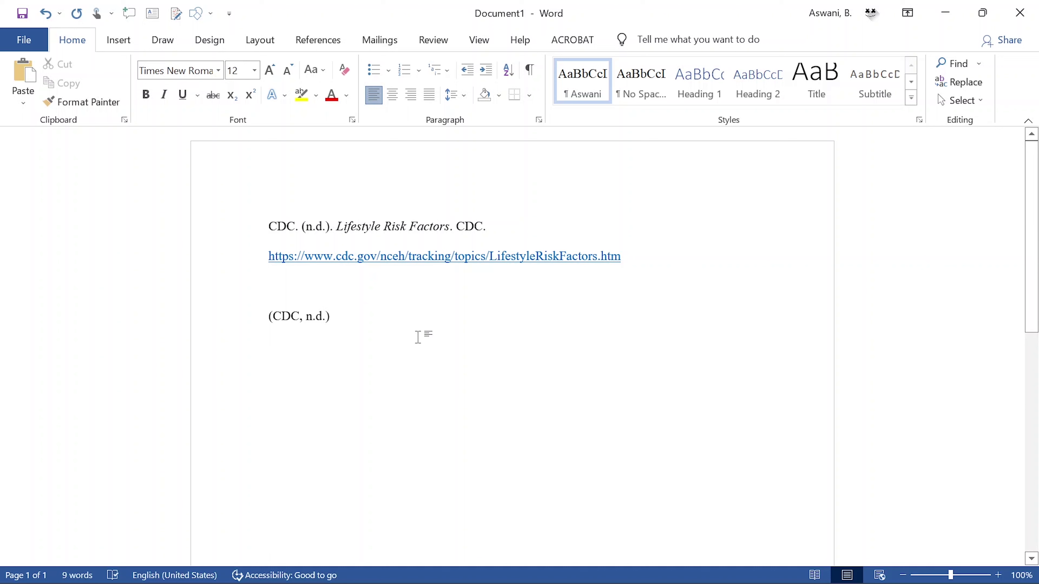
text(According t)
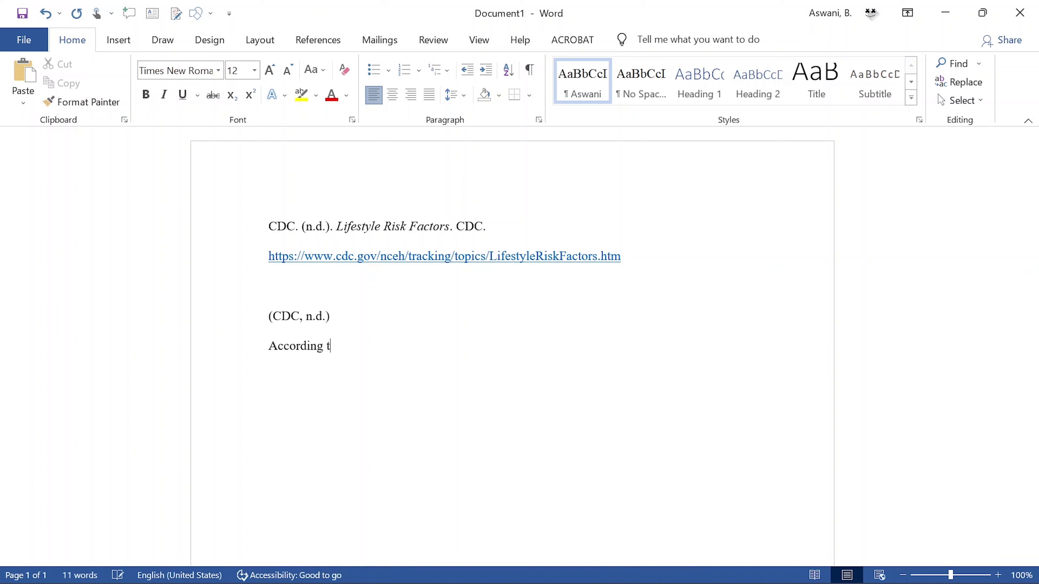
text(o the CDC (n.d.), …)
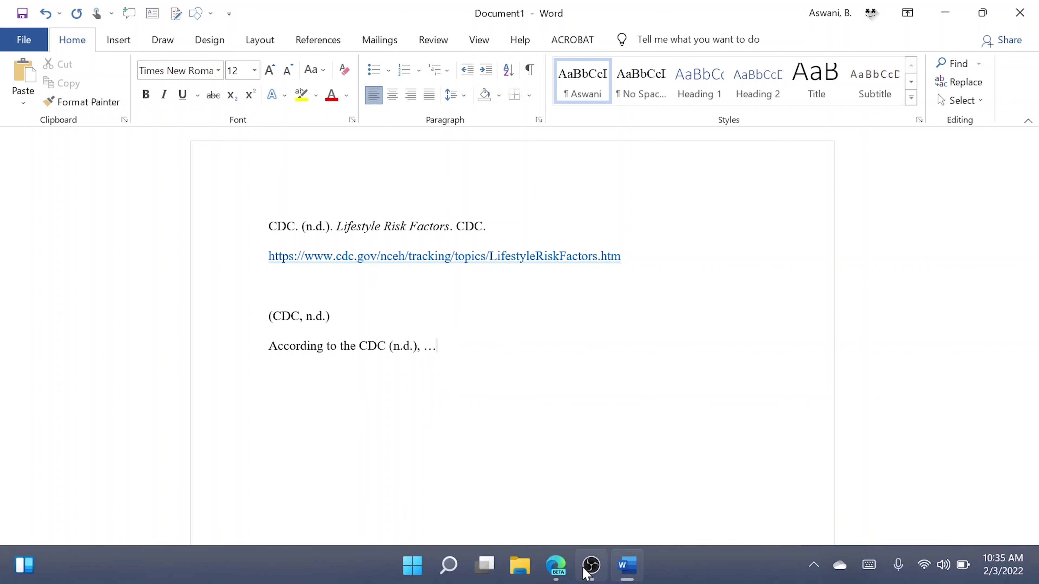
Switch to the browser and review the CDC Lifestyle Risk Factors page up to its heading and site banner
mouse_move(555, 564)
click(507, 485)
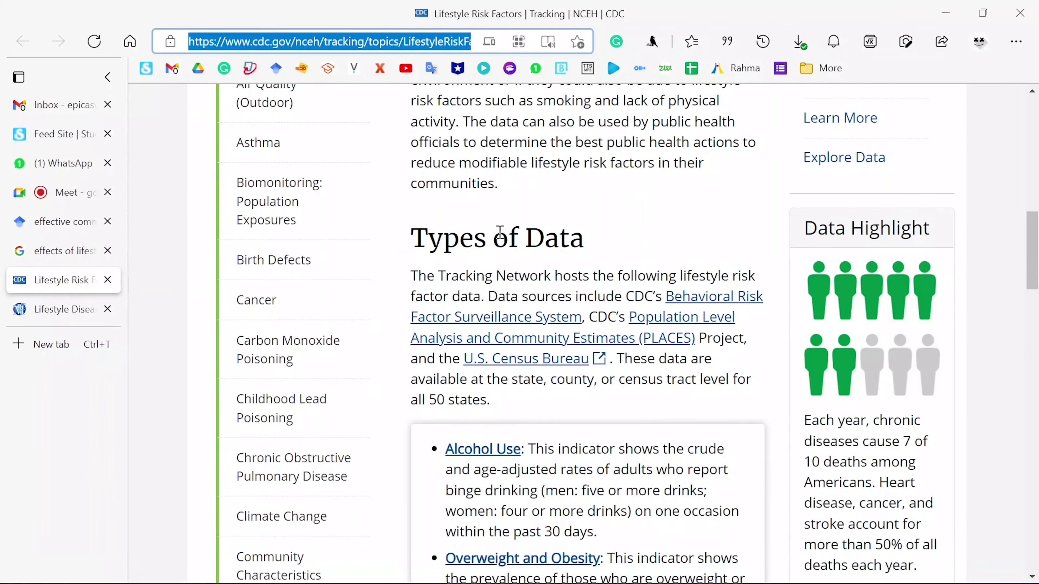
scroll(594, 237, up, 6)
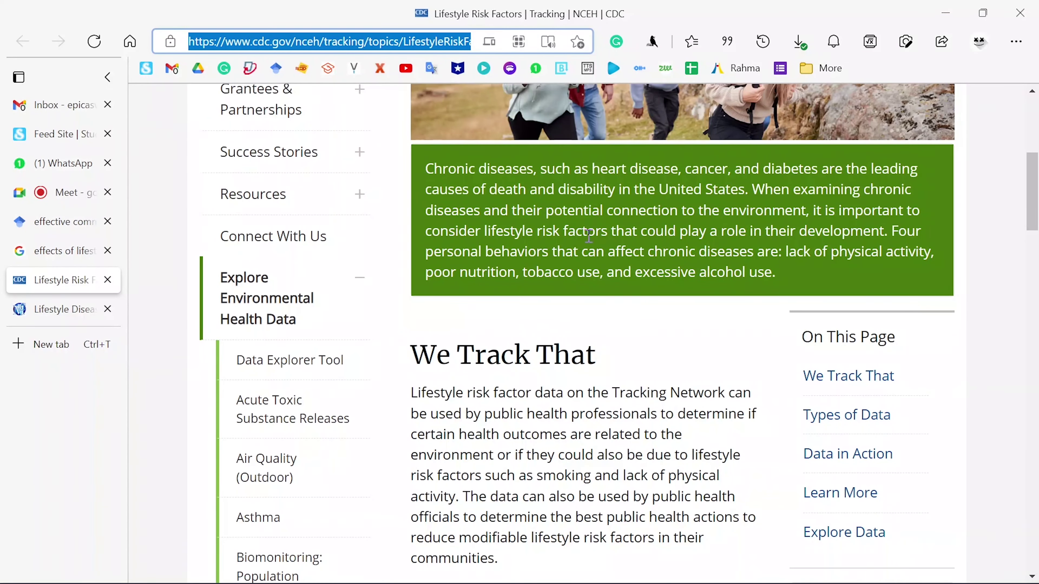
scroll(546, 432, up, 6)
click(769, 273)
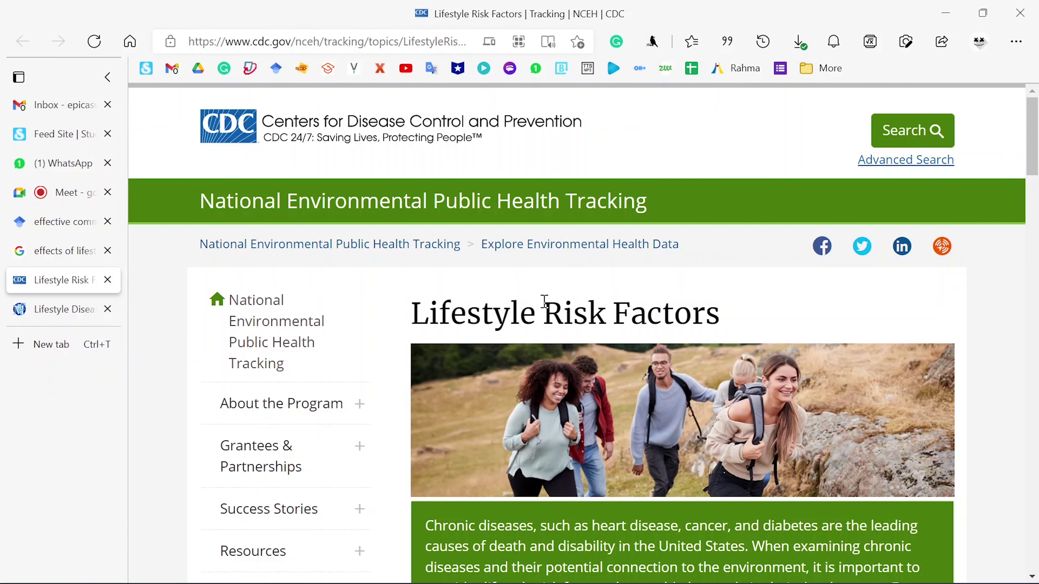
Close the citation window over the Google Scholar results for effective communication and revisit the Lifestyle Diseases article
click(46, 226)
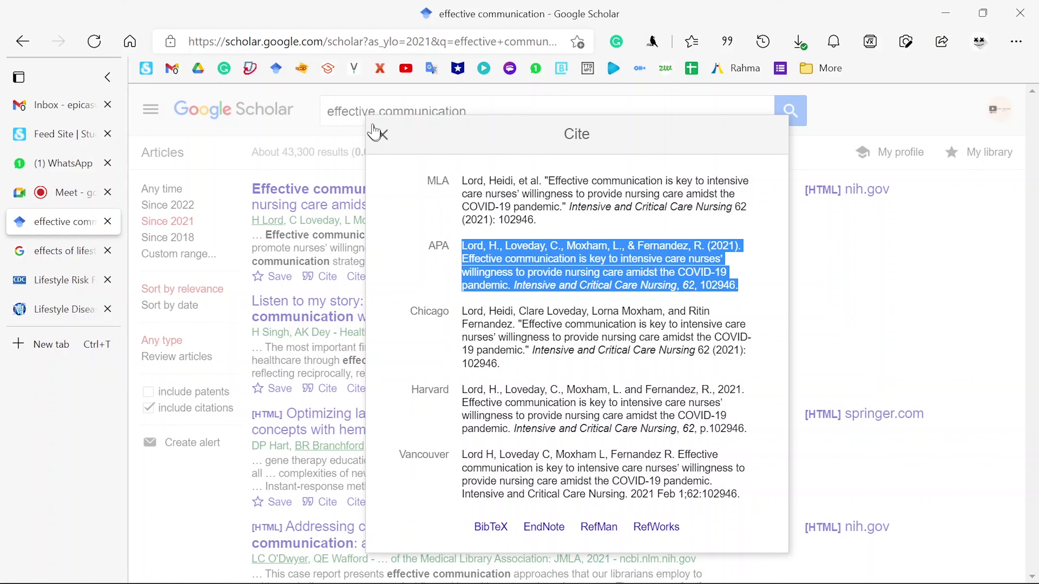
click(382, 135)
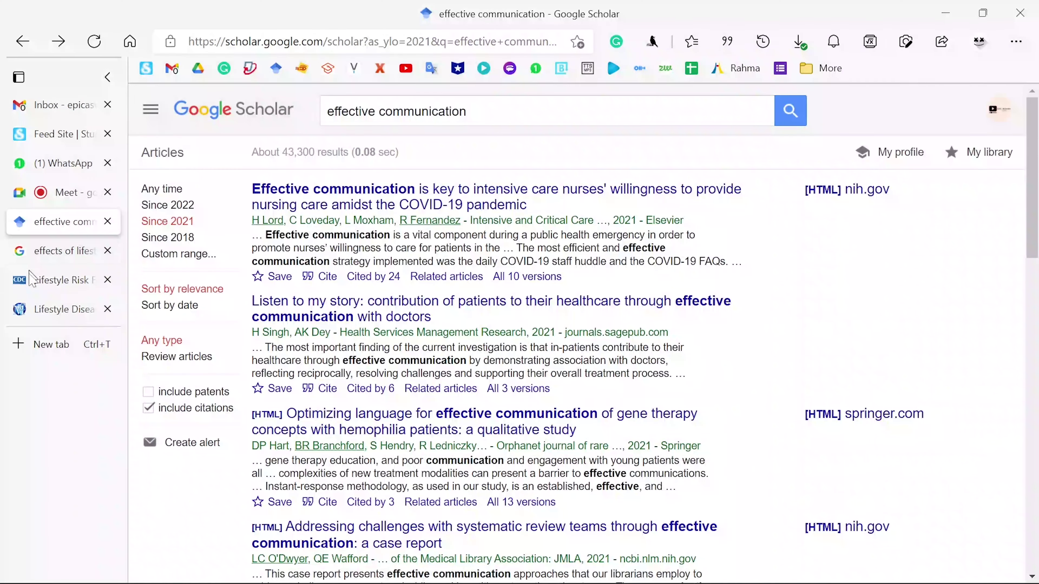
click(41, 309)
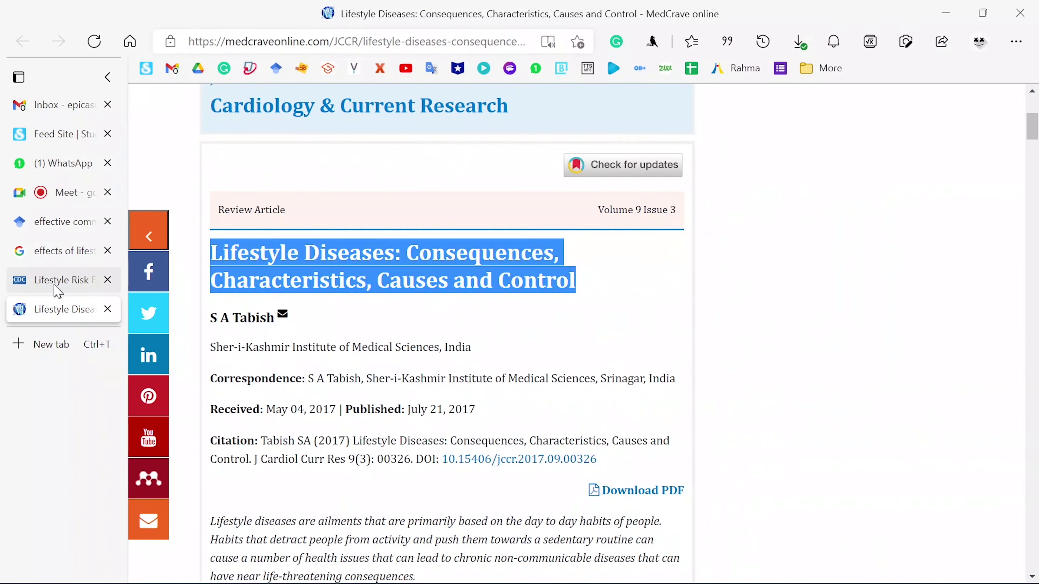
Search Google for "effects of social media on teenagers" and close the CDC and Lifestyle Diseases pages
click(59, 262)
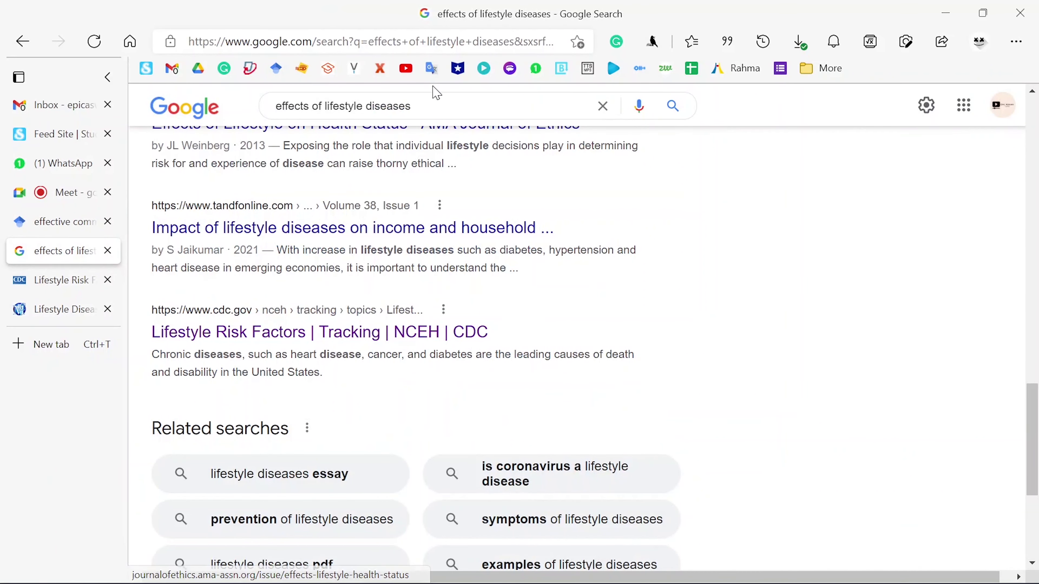
click(431, 97)
key(ctrl+a)
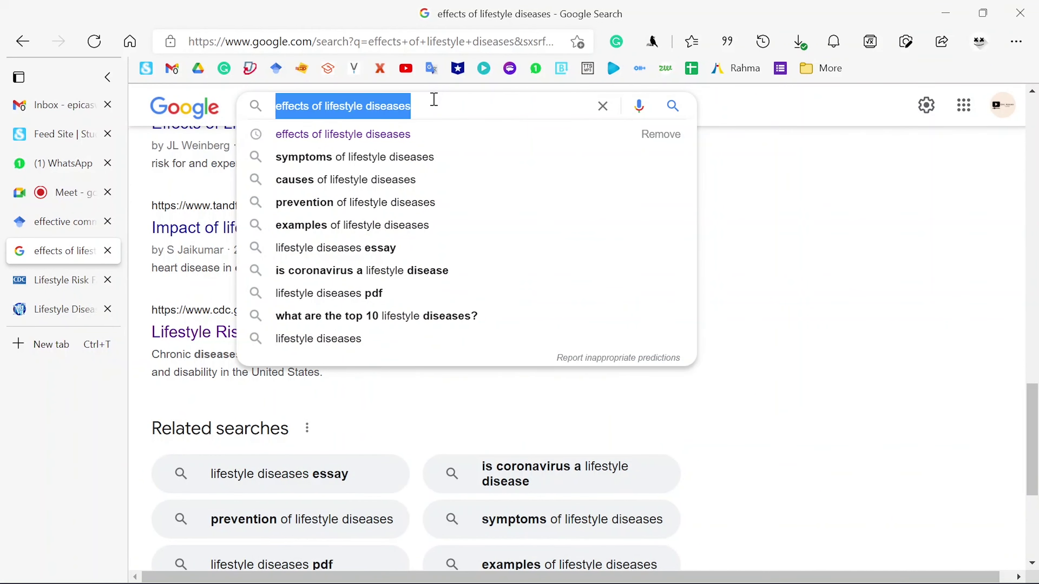
text(effects of)
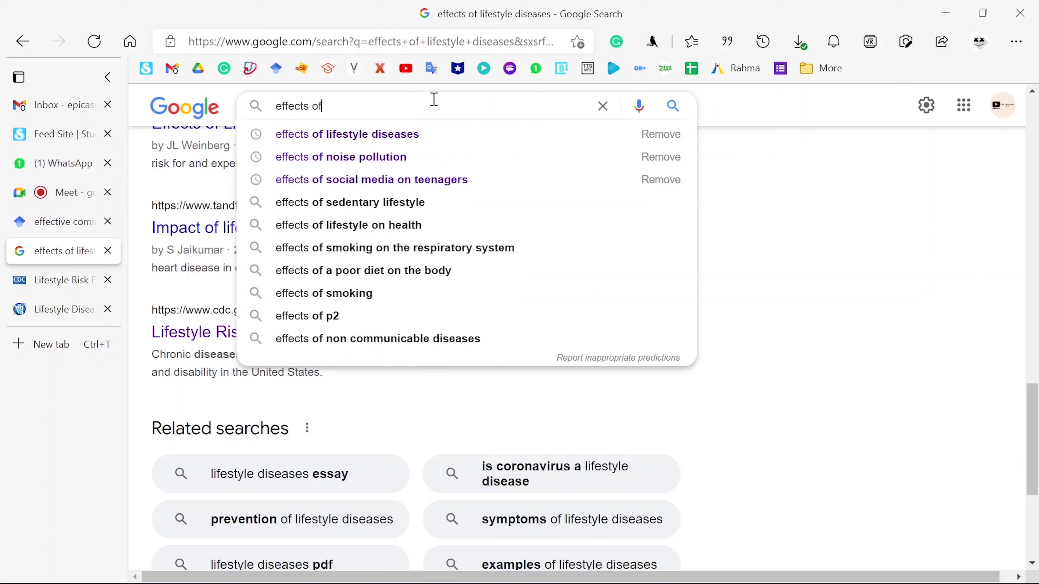
click(481, 181)
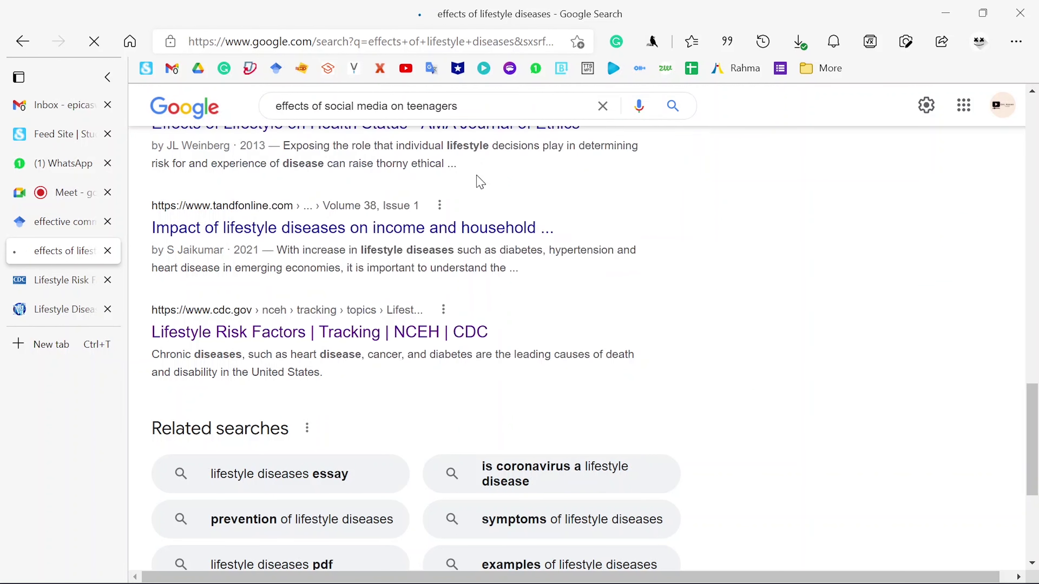
click(106, 282)
click(107, 281)
Open the Mayo Clinic result "Teens and social media use: What's the impact?" in a new tab and display it
scroll(579, 353, down, 5)
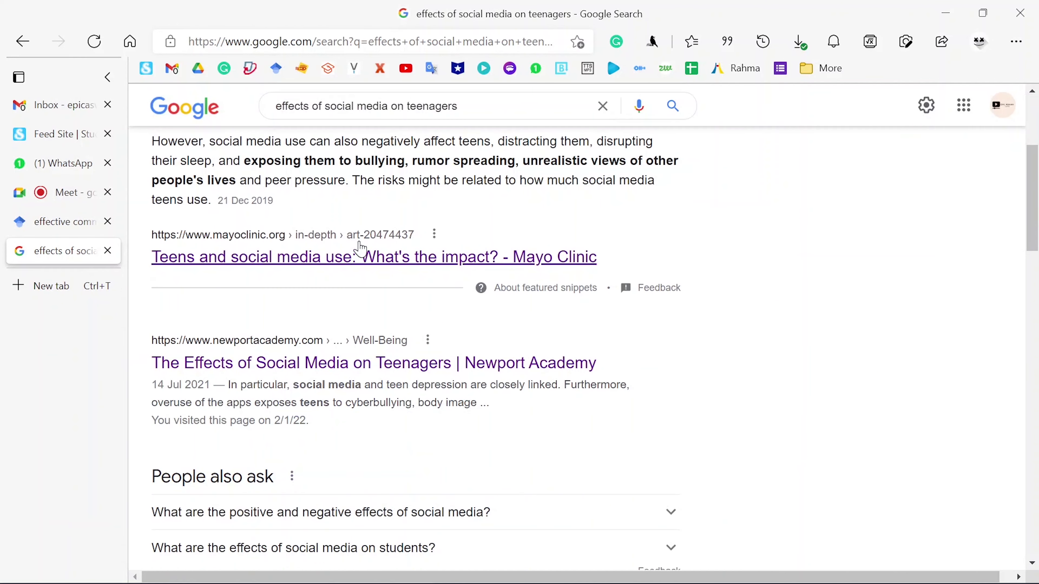
right_click(357, 262)
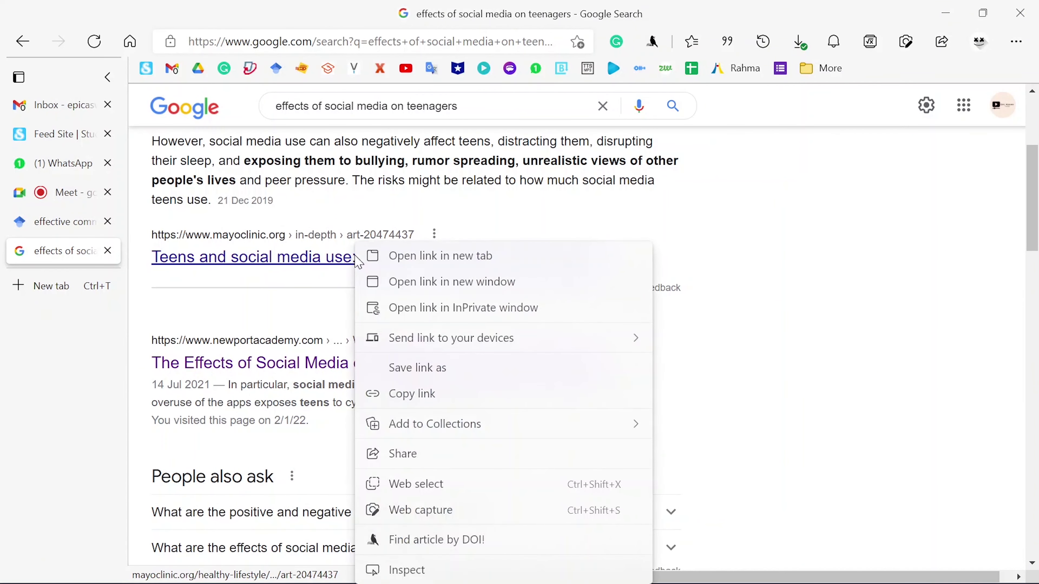
click(424, 256)
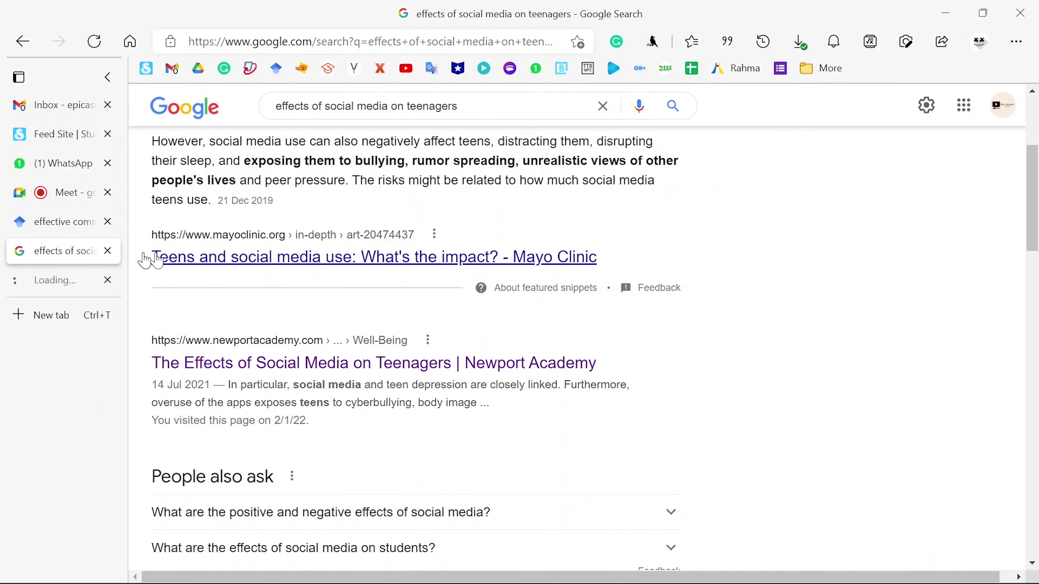
click(82, 284)
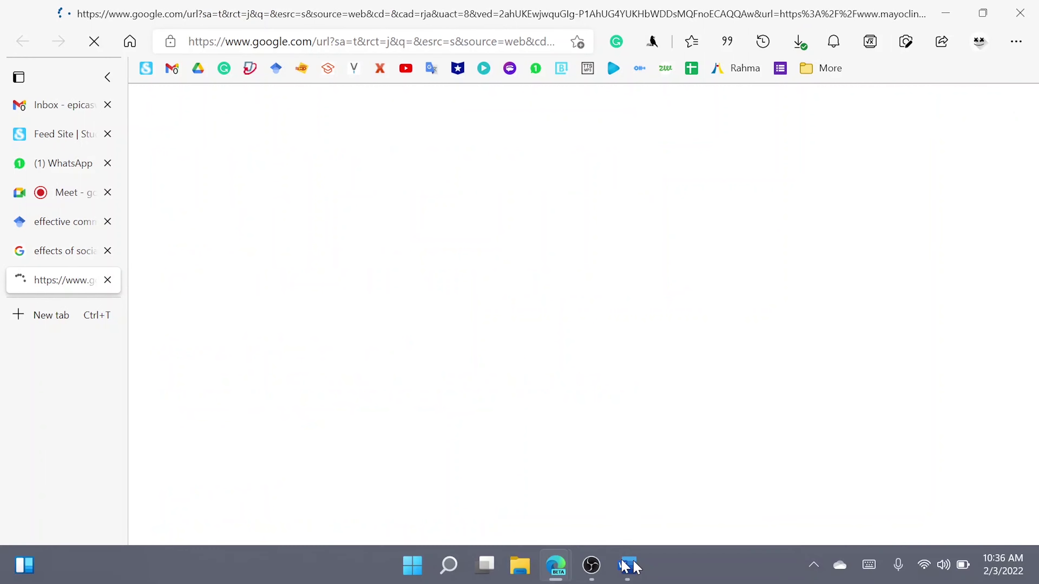
Open the in-call messages of the Google Meet session and read the participant's question against the CDC reference in Word
click(627, 565)
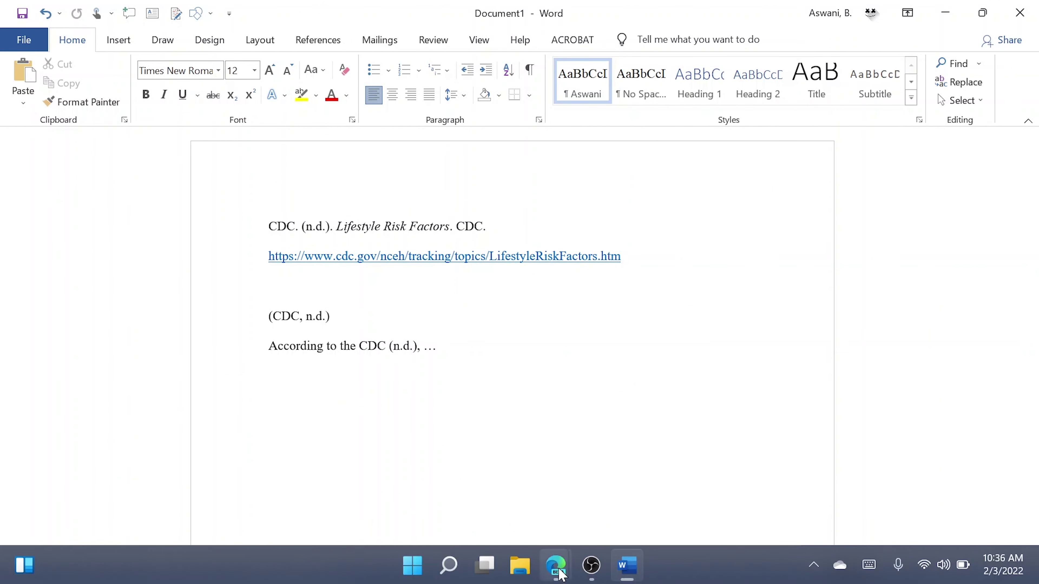
key(alt+Tab)
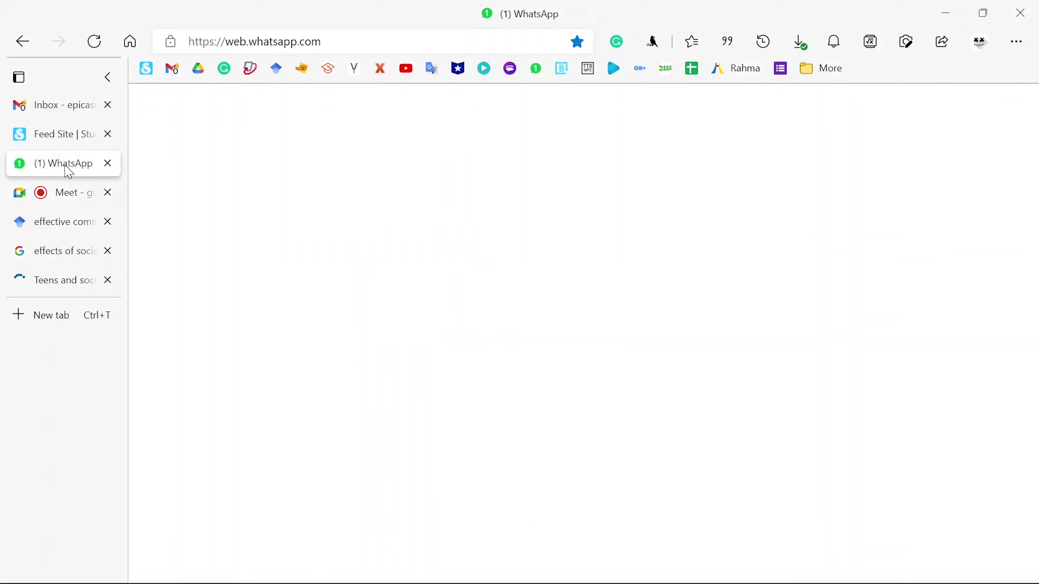
click(66, 192)
click(927, 551)
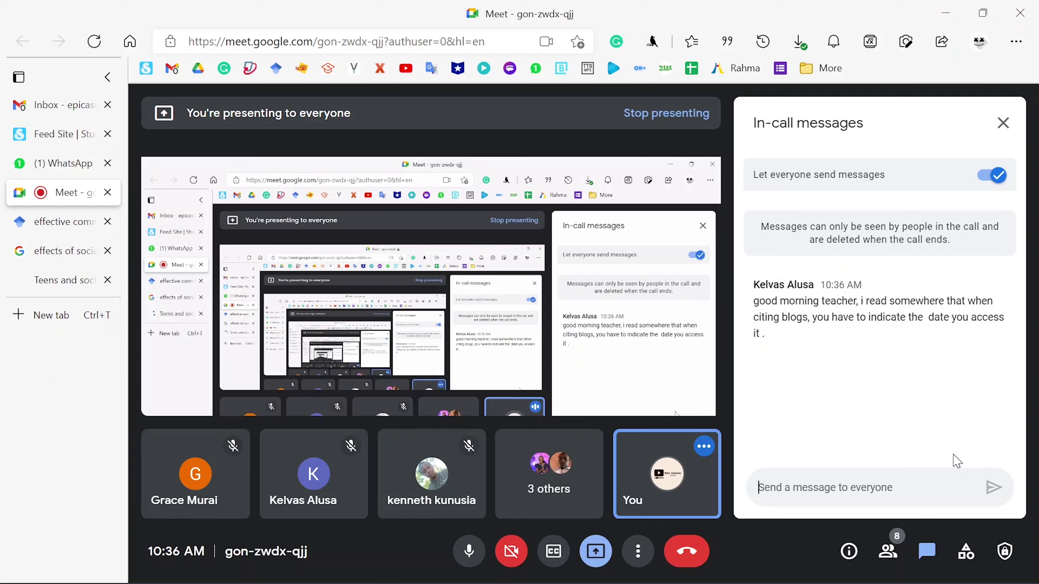
click(632, 568)
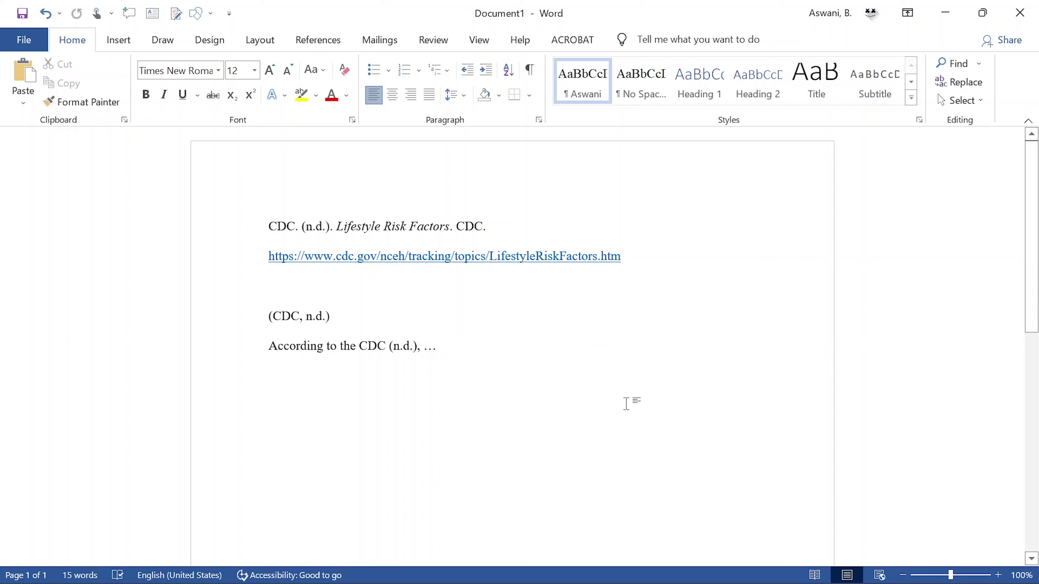
mouse_move(571, 558)
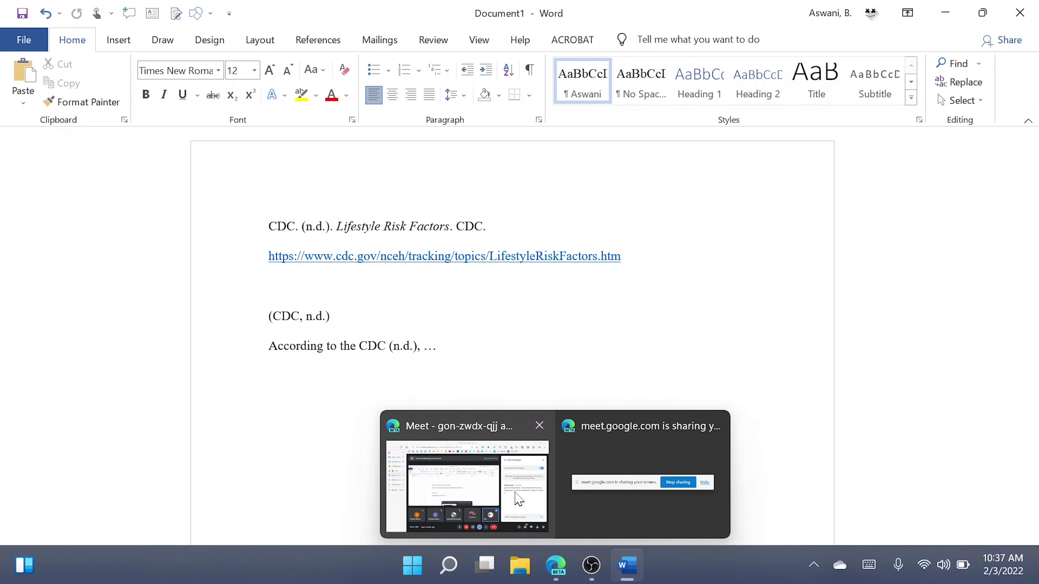
click(527, 493)
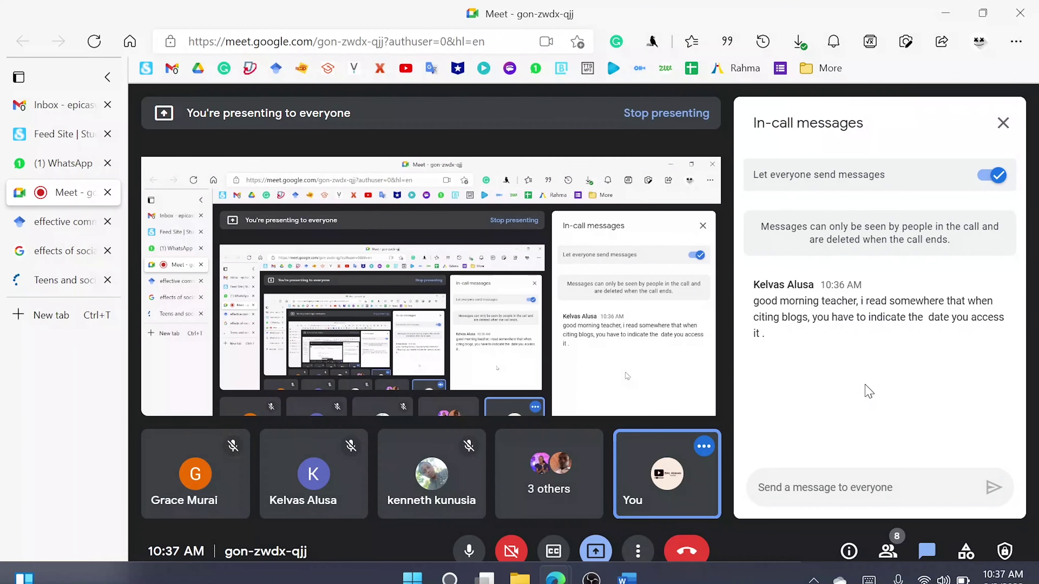
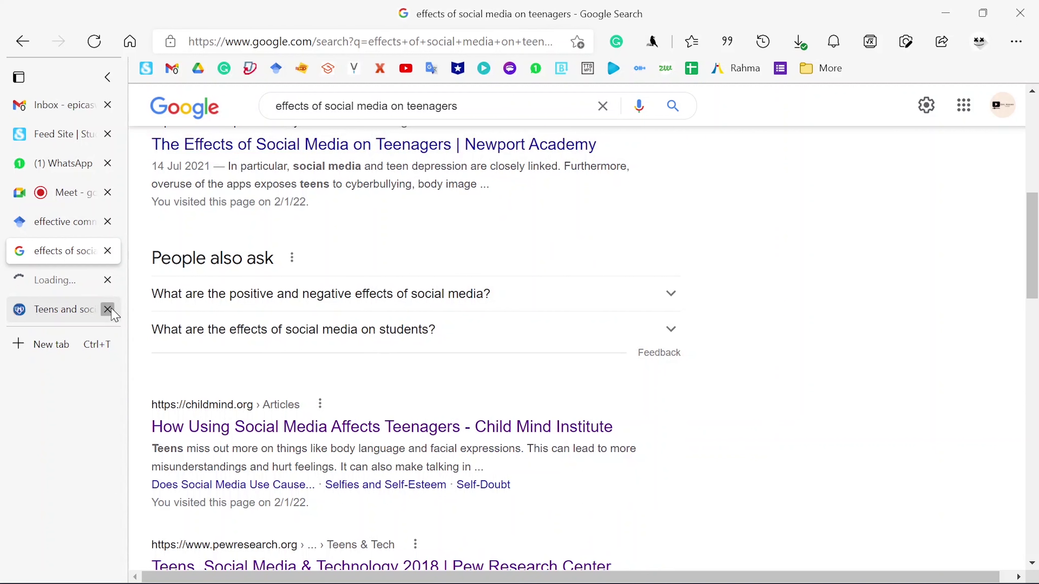
Display the Newport Academy article "How Does Social Media Affect Teenagers?" and examine it for an author and publication date
click(65, 283)
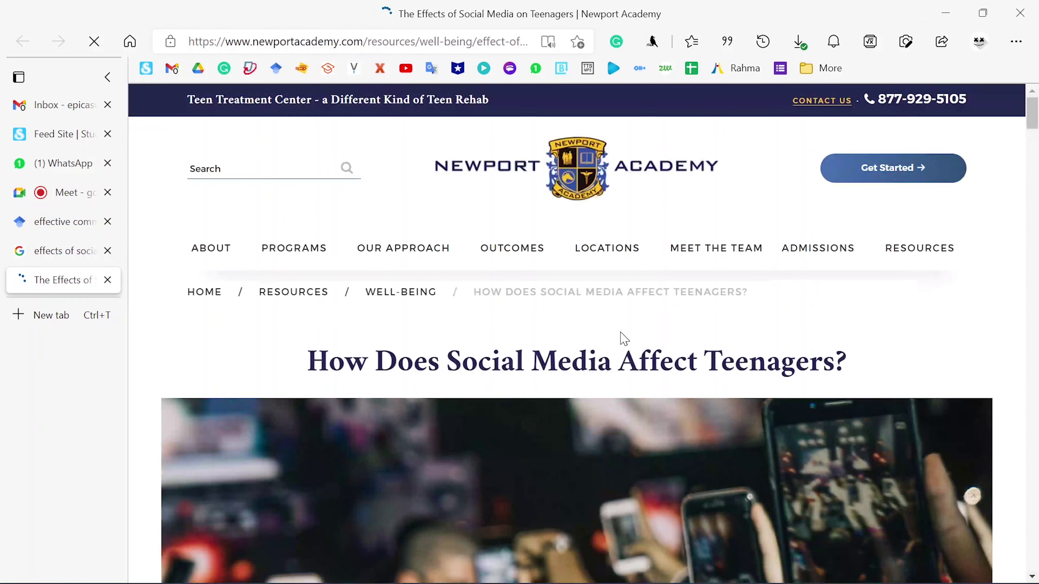
scroll(623, 339, down, 8)
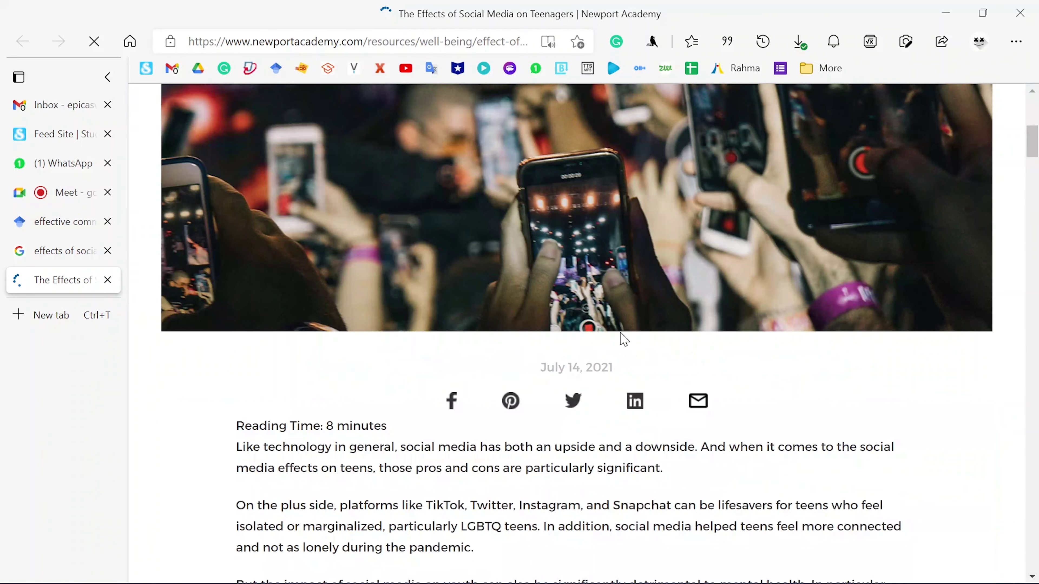
scroll(623, 339, down, 5)
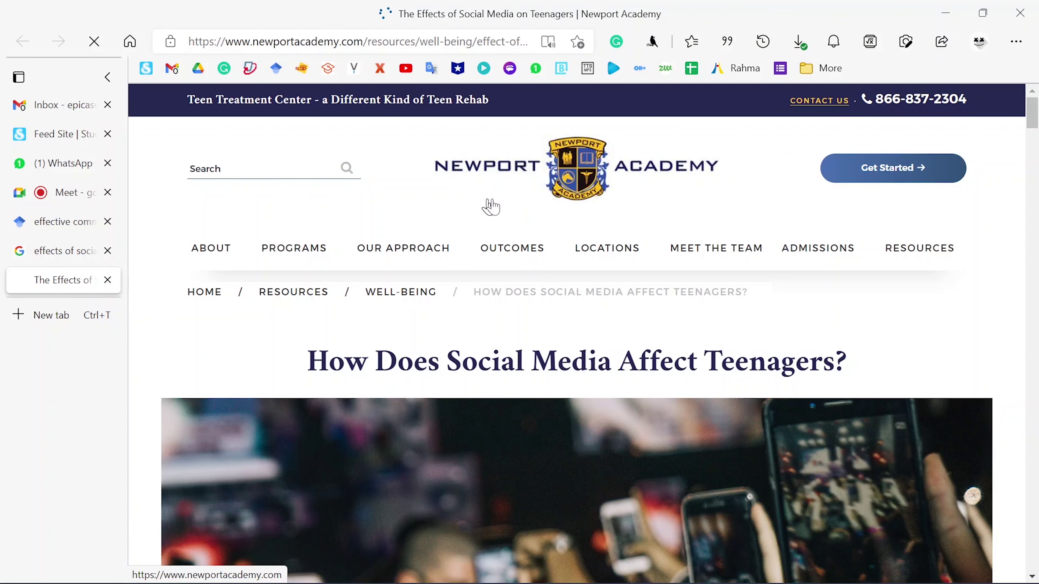
mouse_move(404, 248)
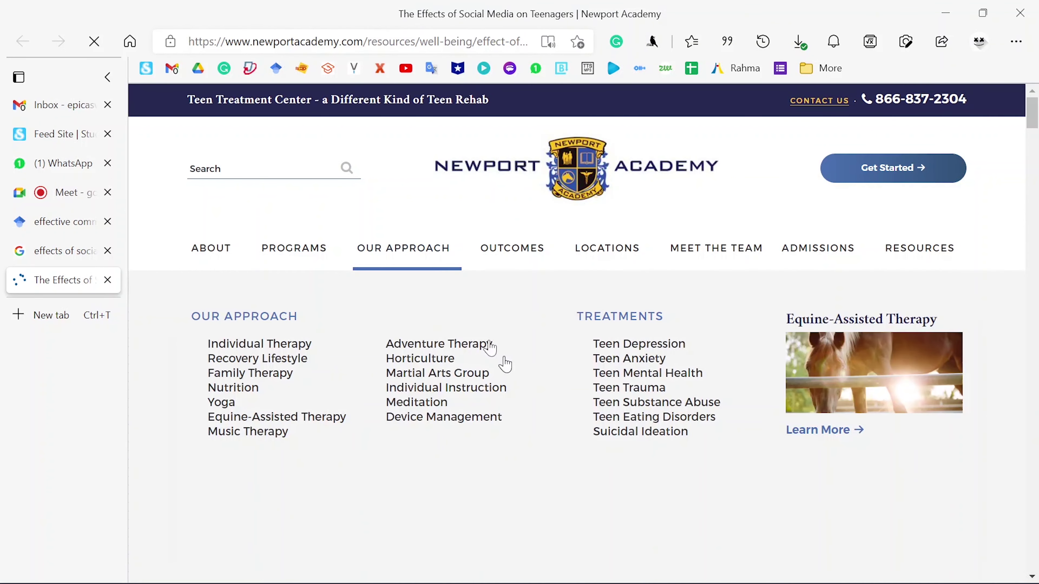
scroll(693, 311, down, 8)
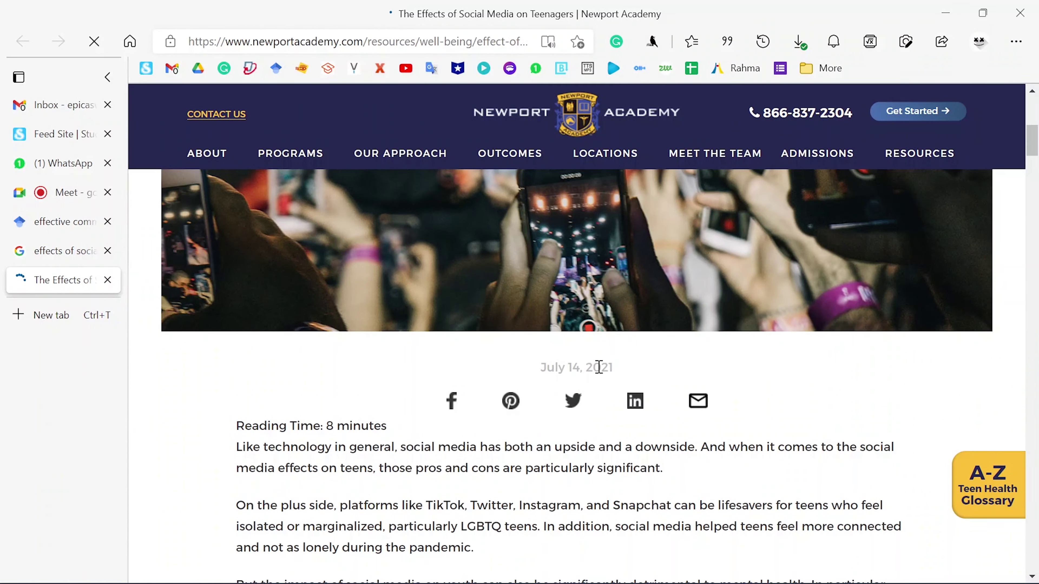
scroll(575, 376, down, 5)
scroll(575, 375, down, 12)
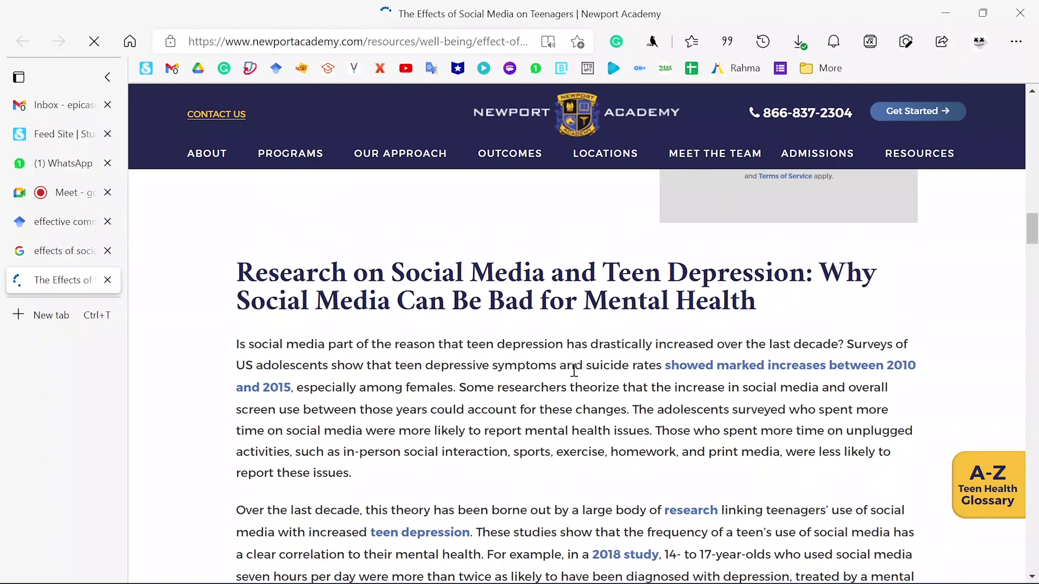
scroll(574, 371, down, 10)
scroll(573, 371, down, 15)
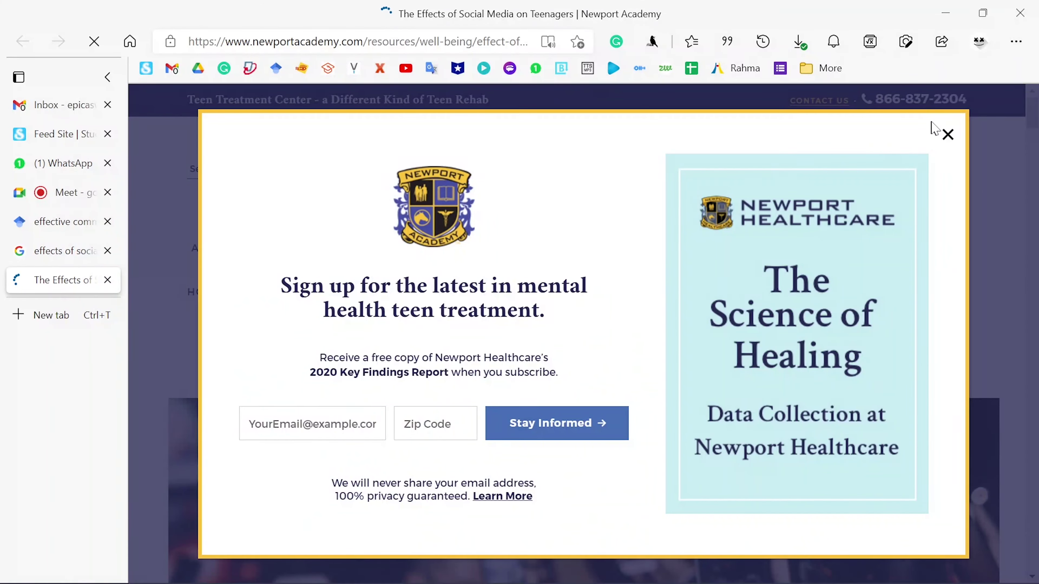
Dismiss the newsletter sign-up pop-up and examine the end of the Newport Academy article, including its Sources list, for author details
click(945, 134)
scroll(478, 355, down, 10)
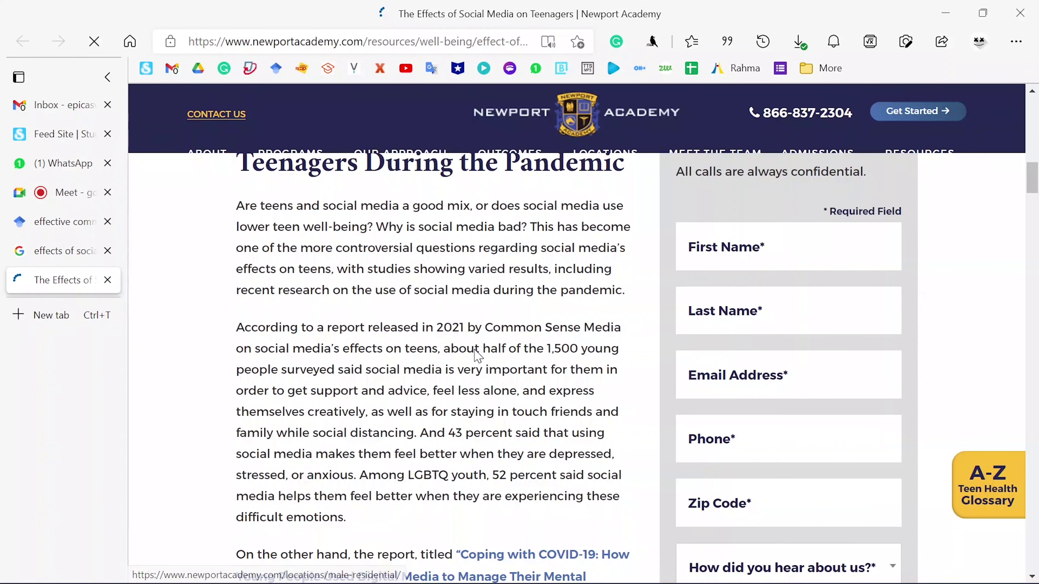
scroll(478, 355, down, 8)
scroll(508, 353, down, 15)
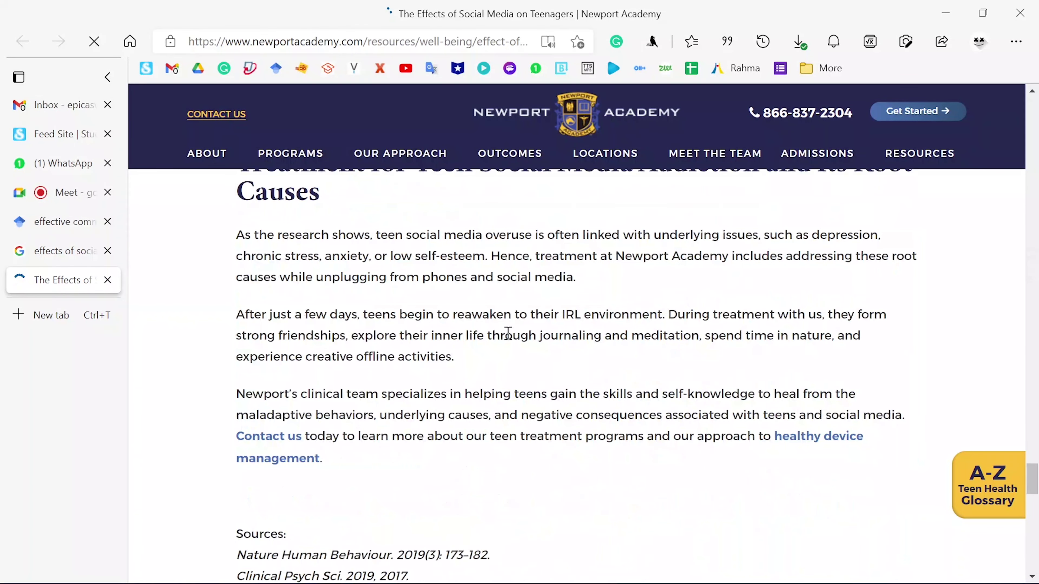
scroll(508, 334, down, 10)
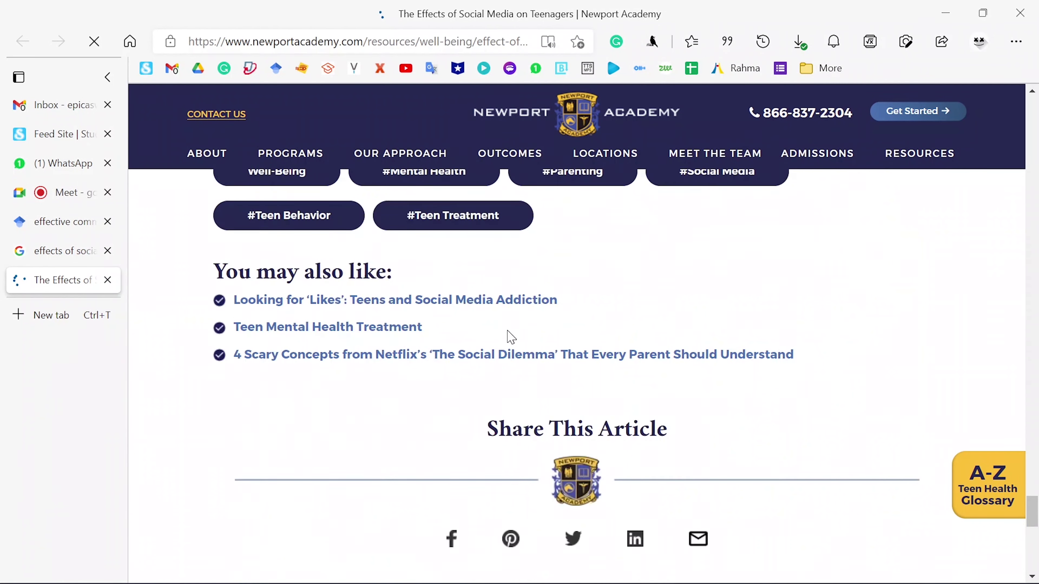
scroll(509, 335, up, 7)
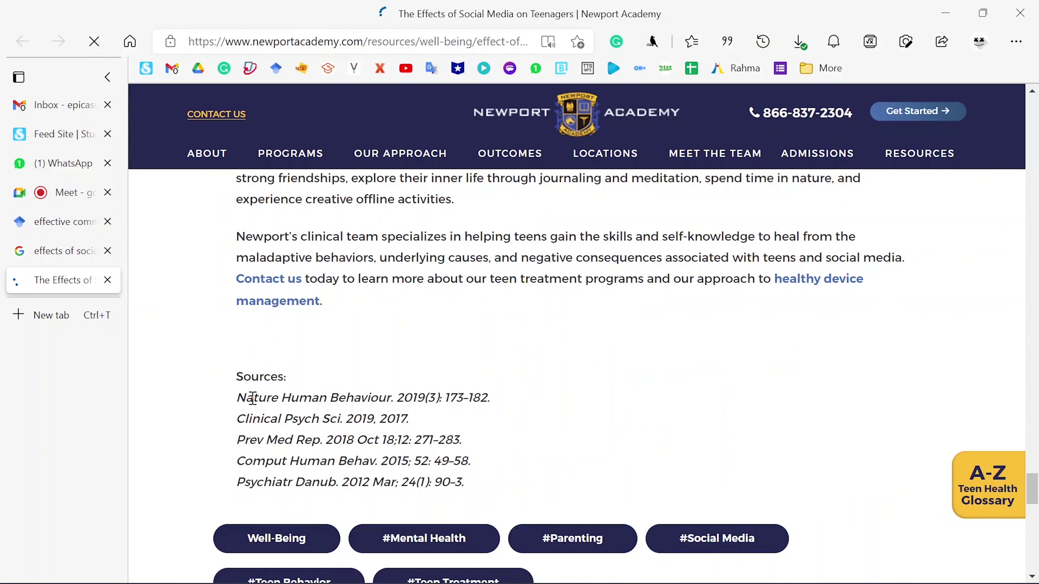
drag(237, 398, 354, 398)
click(427, 379)
scroll(552, 355, down, 10)
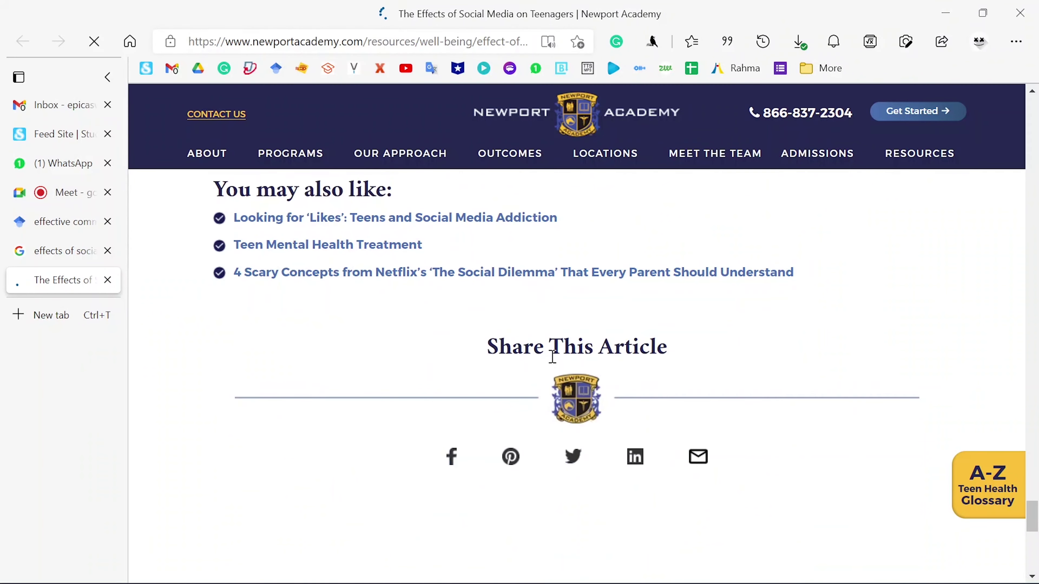
scroll(552, 356, down, 5)
scroll(552, 360, up, 13)
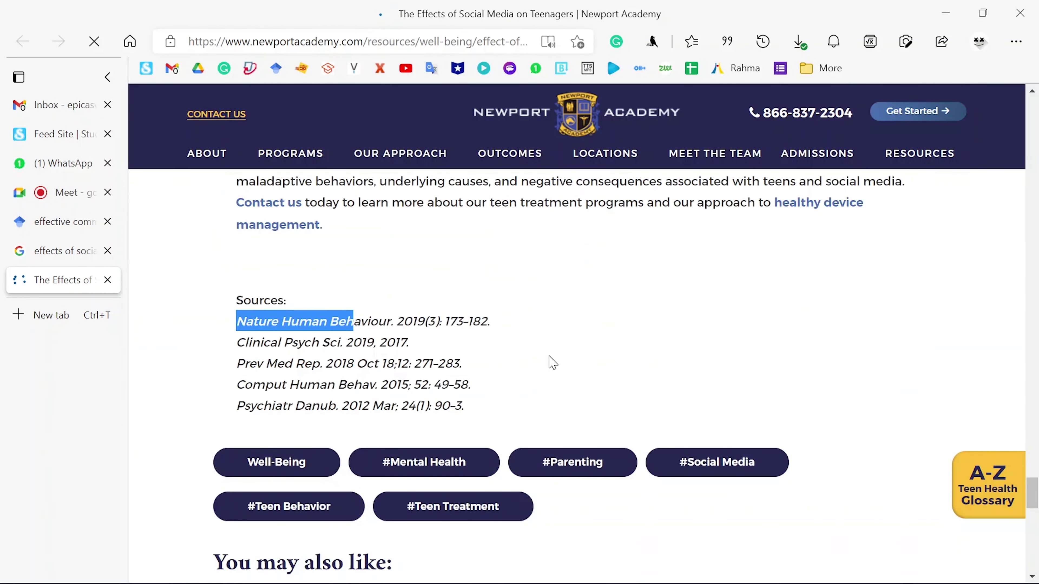
scroll(552, 364, up, 7)
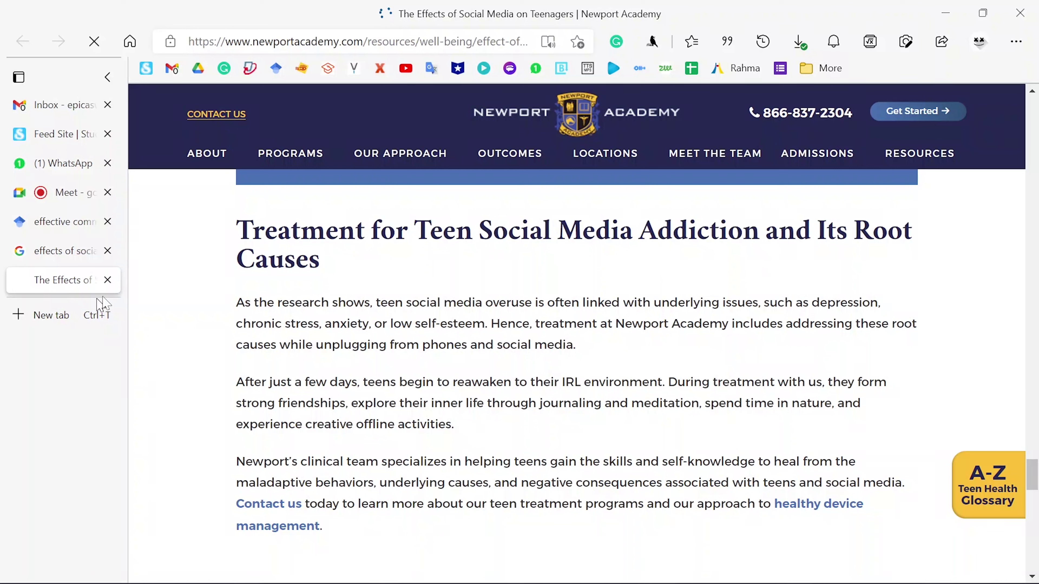
Close the Newport Academy article and open the University of Queensland and SmartSocial search results in new tabs
click(108, 280)
scroll(572, 386, down, 5)
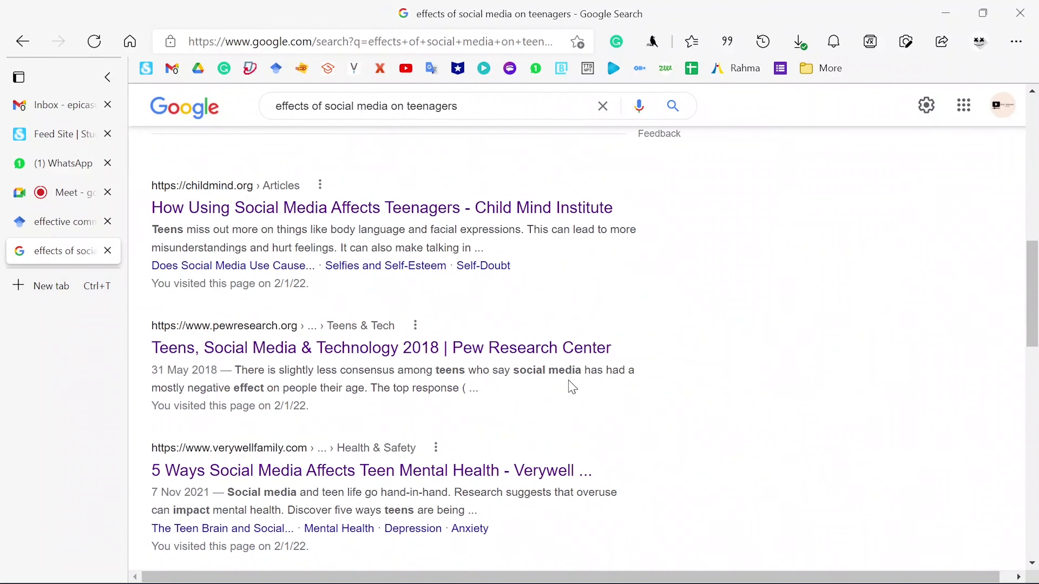
scroll(573, 387, down, 2)
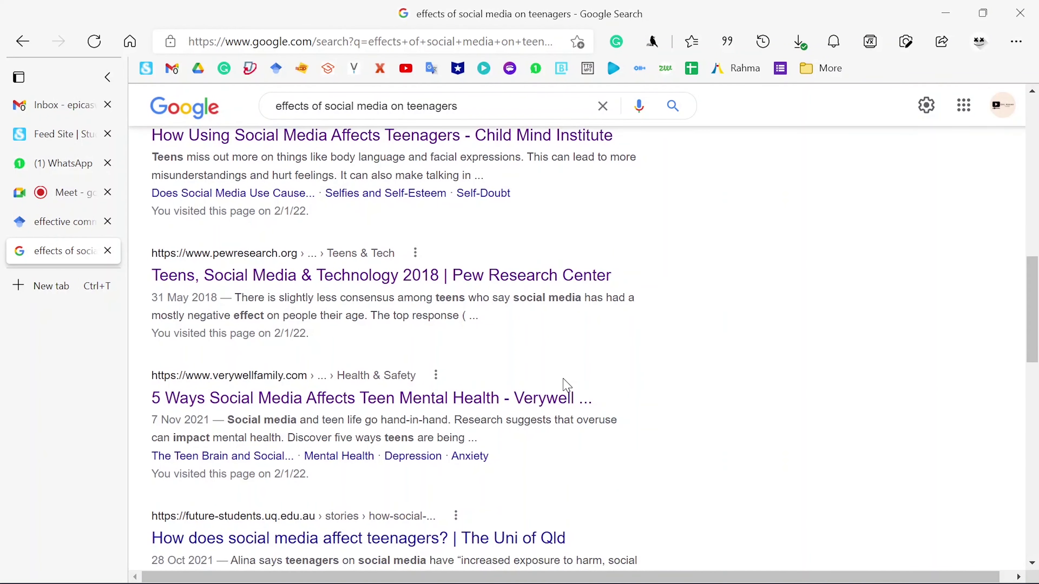
scroll(565, 384, down, 6)
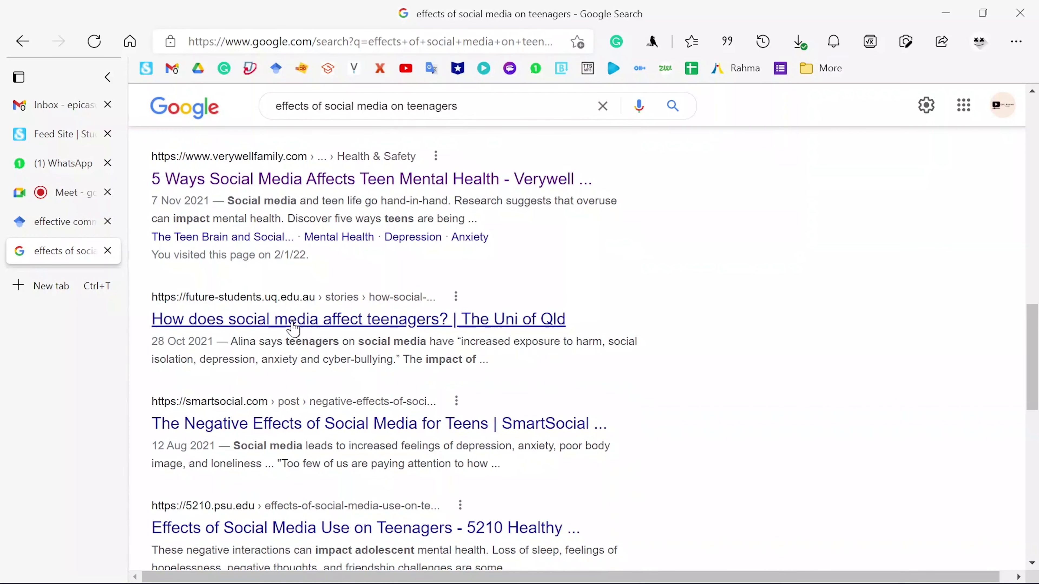
right_click(294, 327)
click(344, 255)
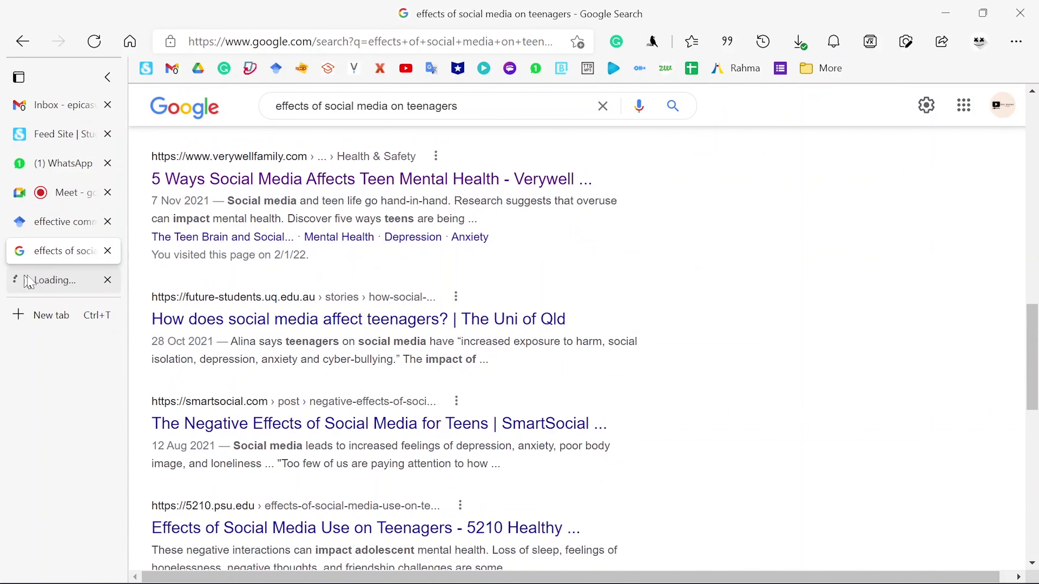
right_click(332, 432)
click(405, 100)
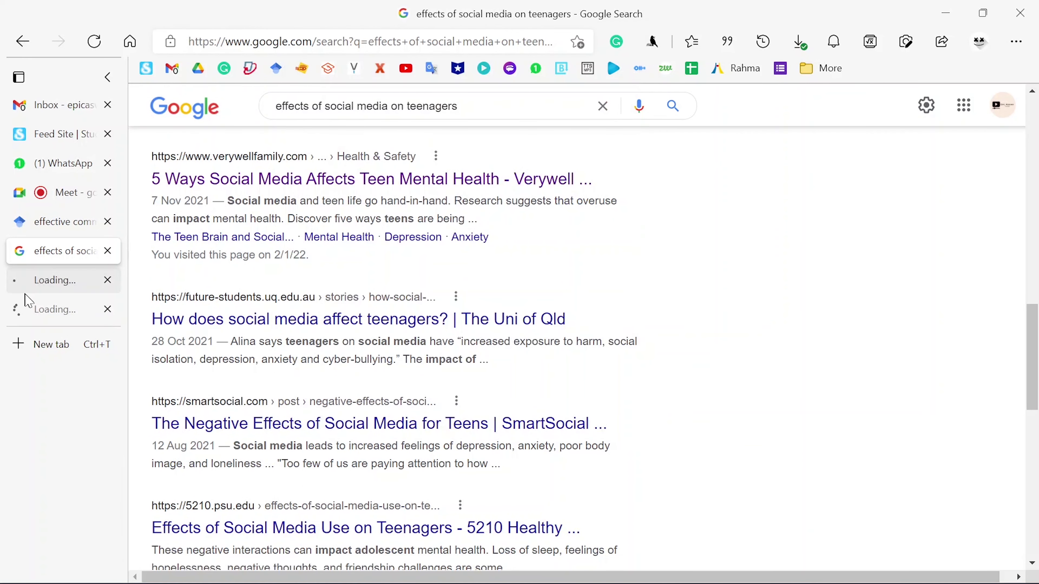
Check the two loading pages, then from the Google results open the TechPrevue and GRIN links in new tabs
click(48, 315)
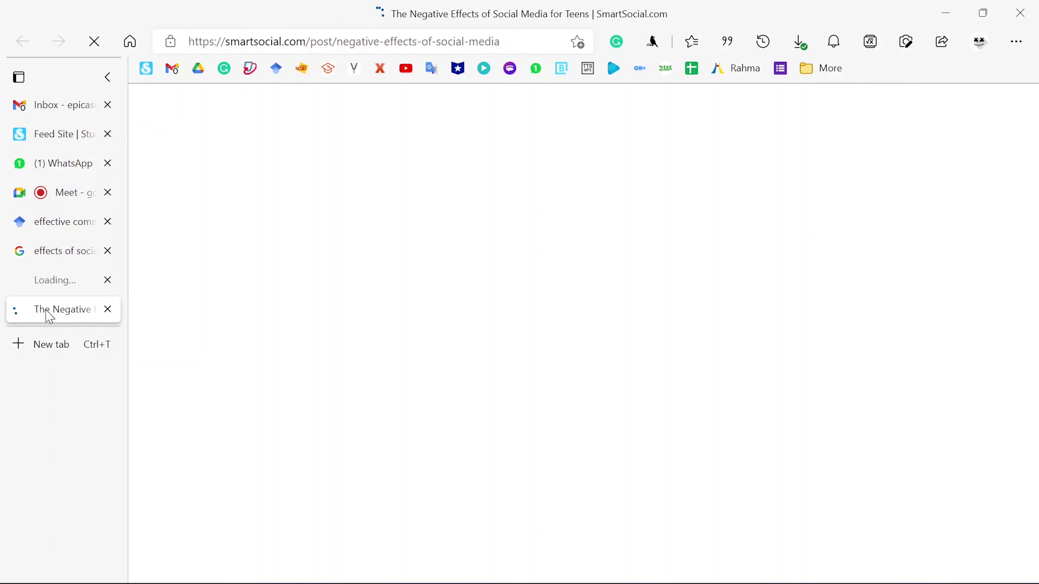
click(52, 290)
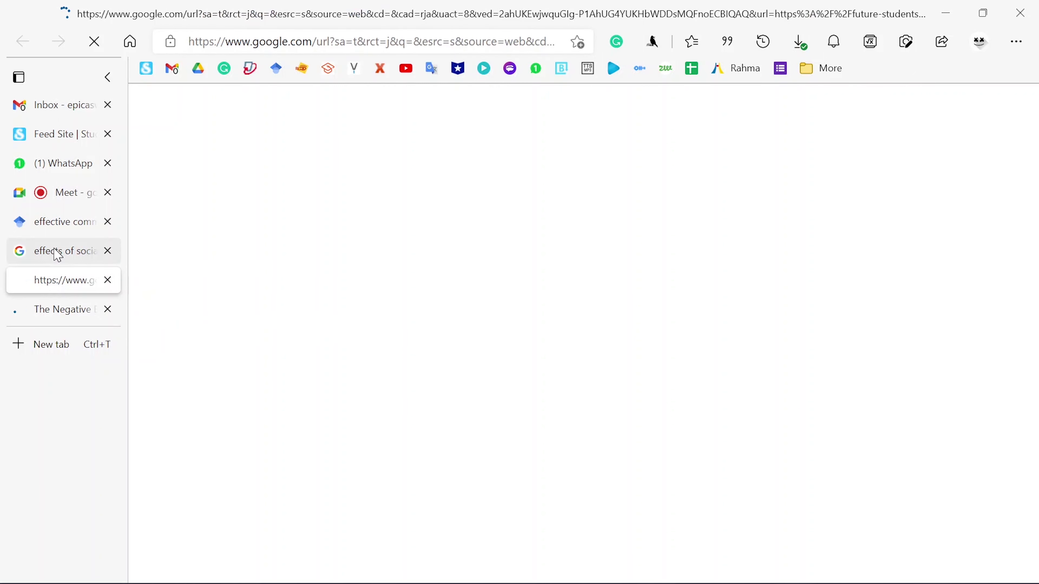
click(57, 253)
scroll(592, 339, down, 5)
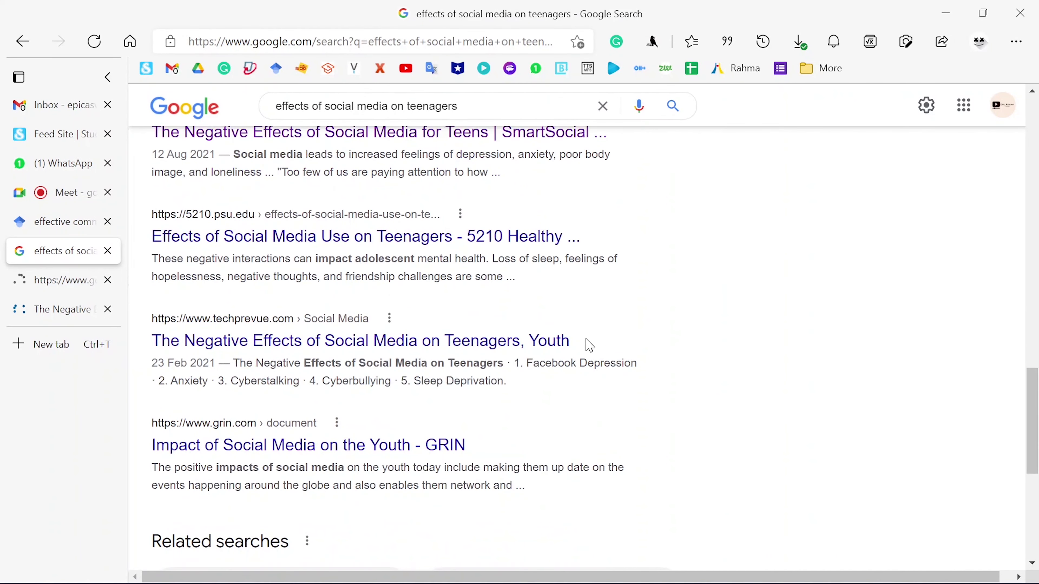
right_click(340, 327)
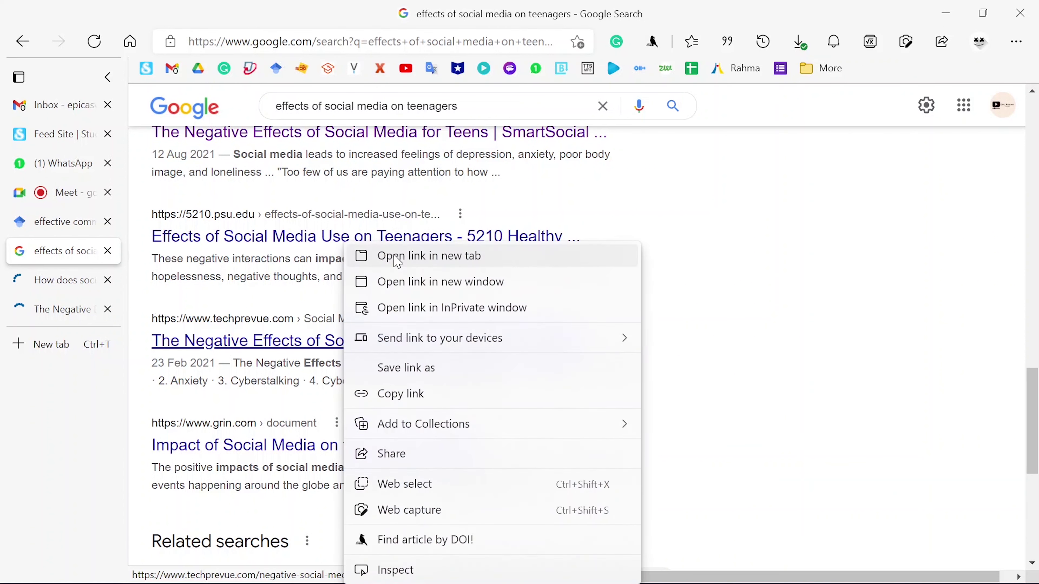
click(398, 262)
right_click(329, 444)
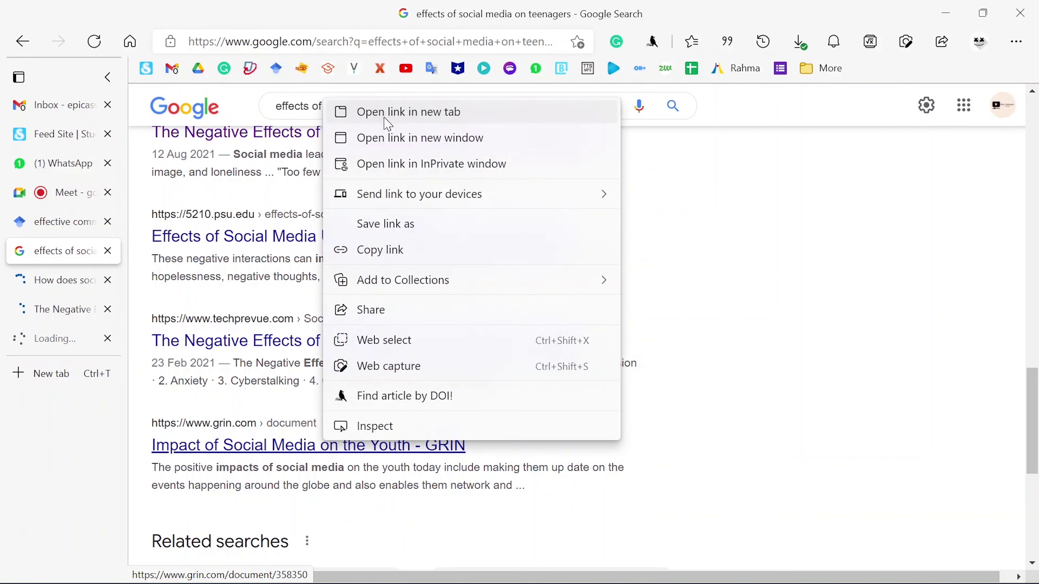
click(388, 123)
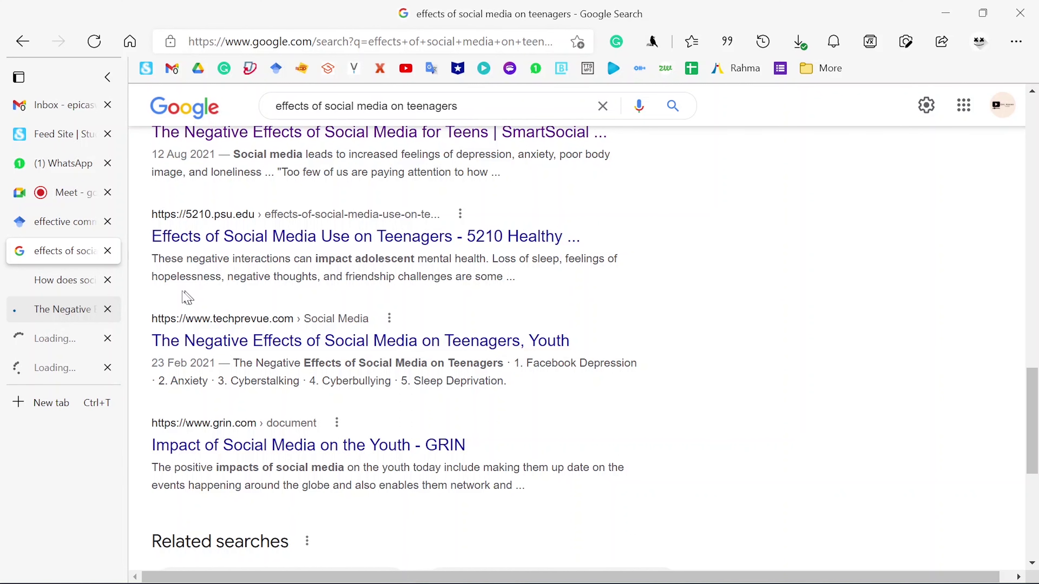
Display the SmartSocial article on negative effects of social media and examine its title, publication date and authorship
mouse_move(493, 574)
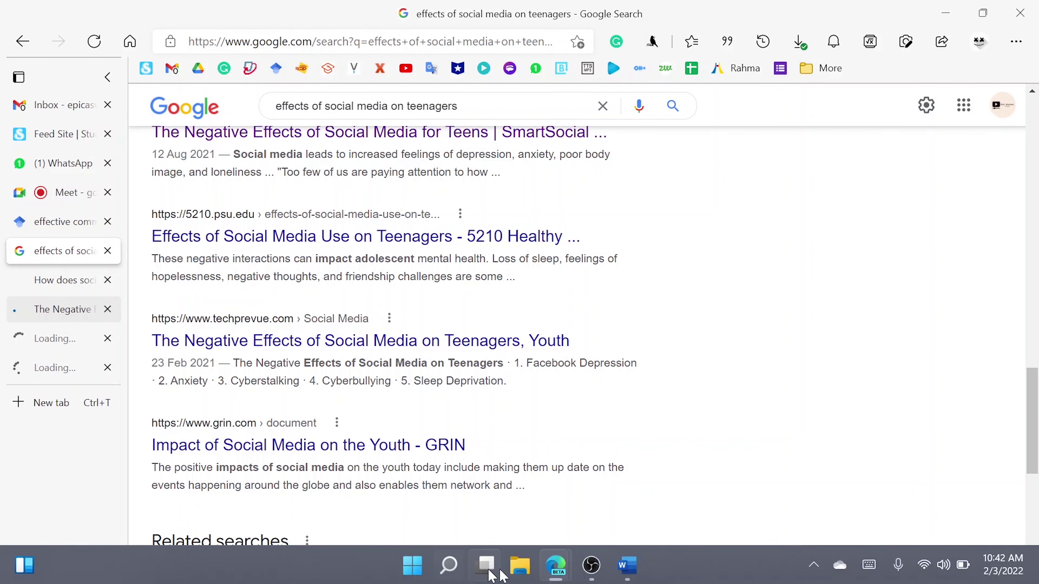
key(ctrl+Tab)
key(ctrl+Tab)
scroll(459, 330, down, 3)
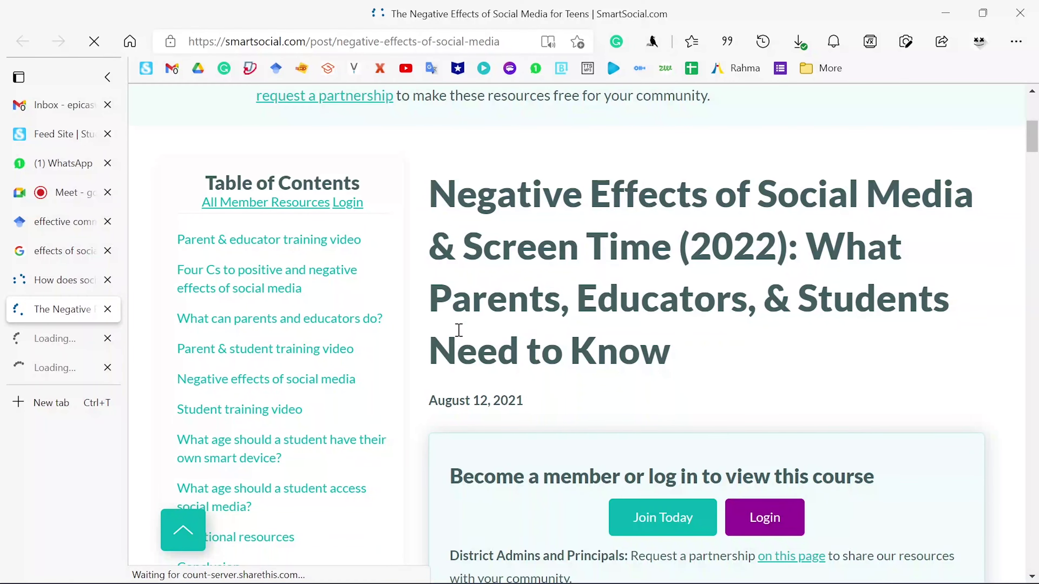
scroll(459, 330, down, 5)
scroll(459, 329, down, 10)
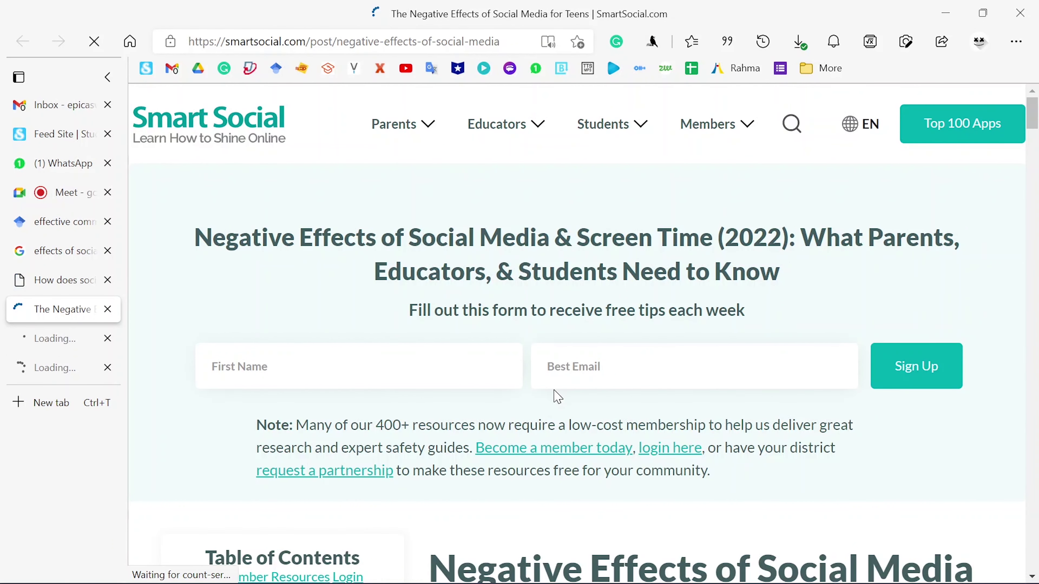
scroll(519, 325, down, 5)
drag(520, 324, 428, 327)
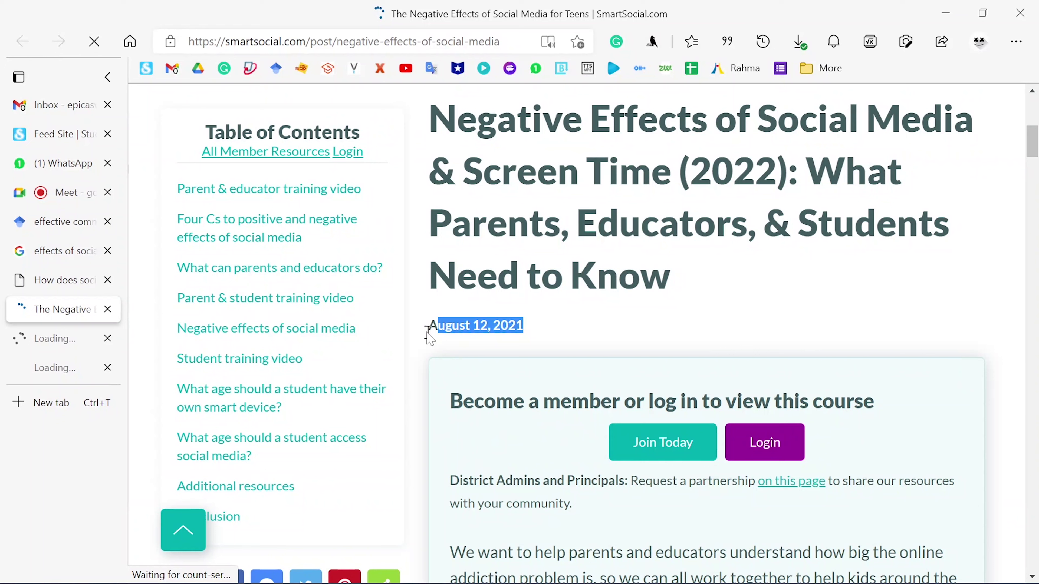
scroll(429, 338, up, 3)
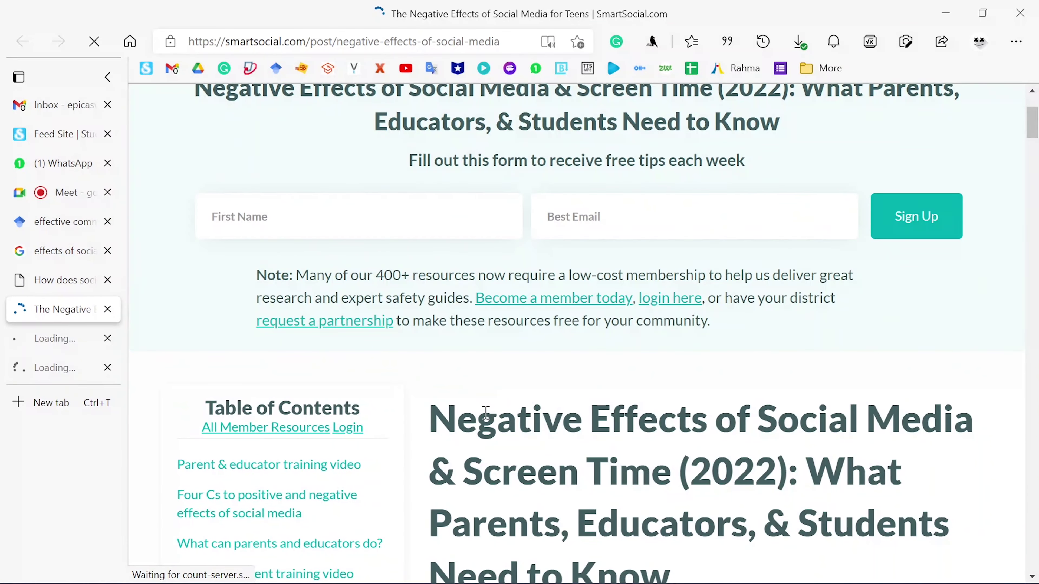
triple_click(486, 413)
scroll(628, 480, up, 2)
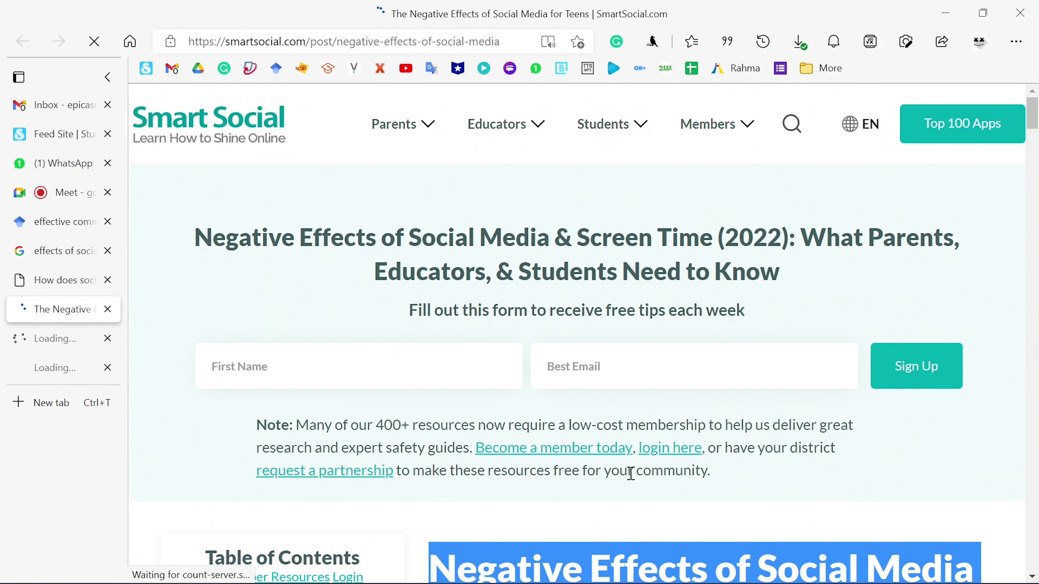
Examine the University of Queensland article for its publication date and author, and switch to the GRIN page
drag(631, 474, 67, 290)
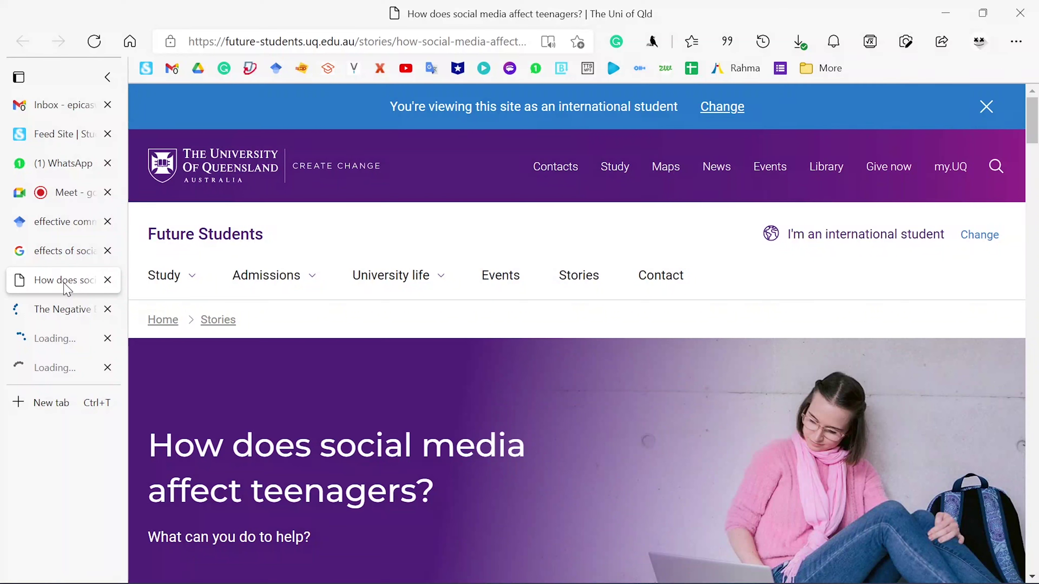
scroll(449, 358, down, 7)
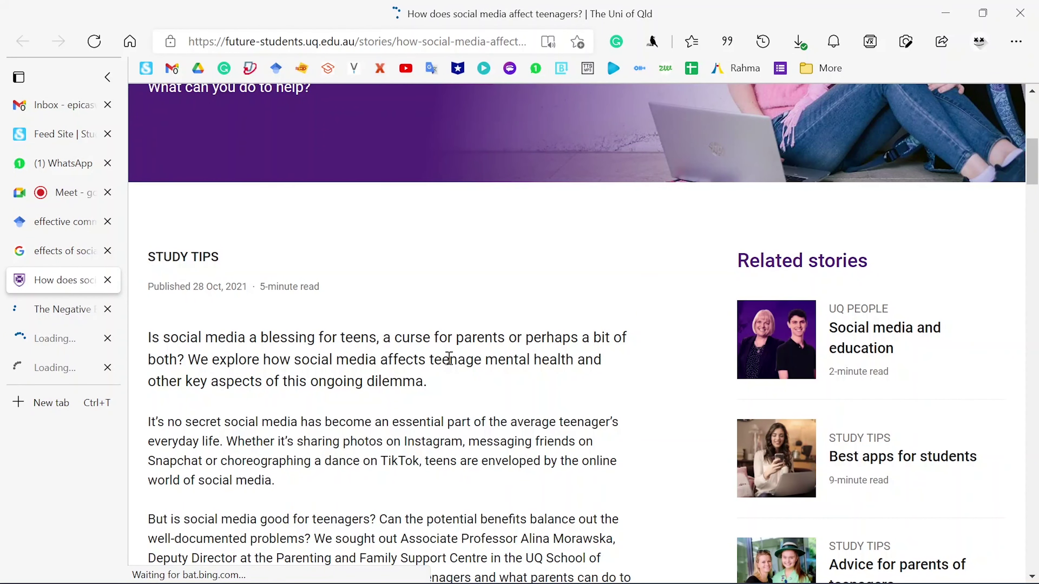
scroll(449, 358, down, 10)
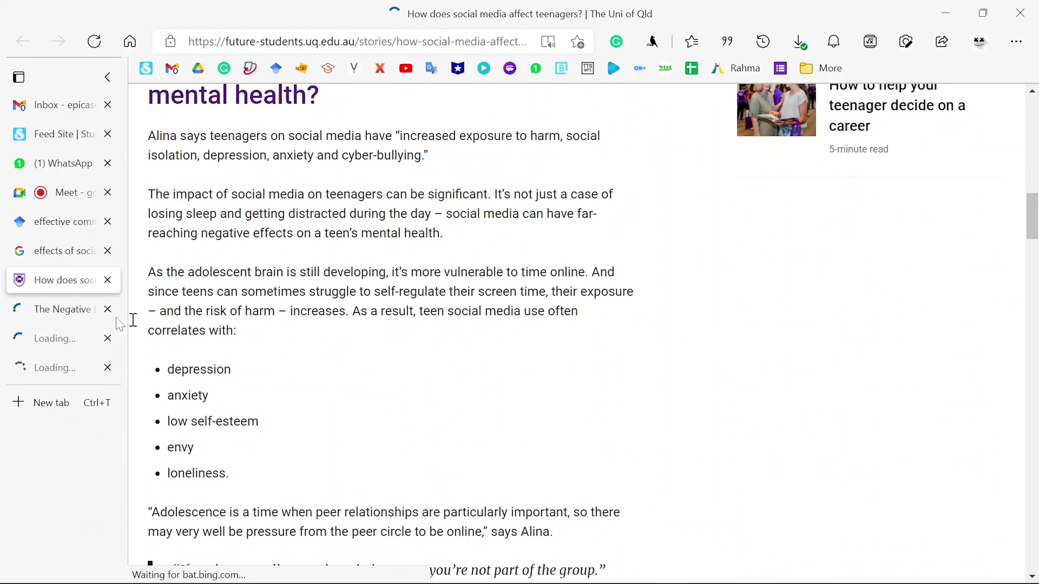
click(53, 371)
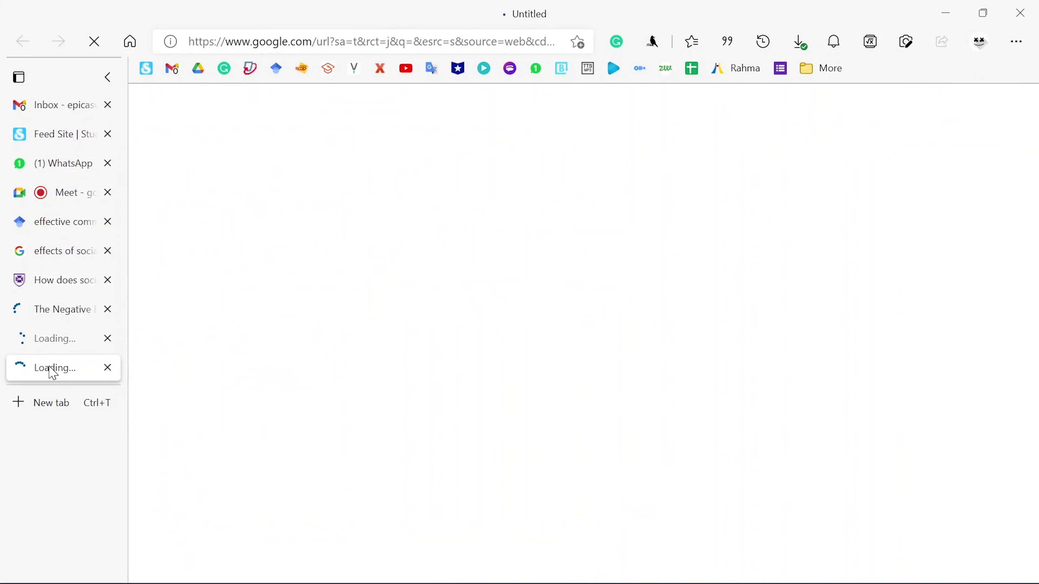
Close the University of Queensland and SmartSocial article tabs and look through the TechPrevue article on negative effects of social media
click(49, 348)
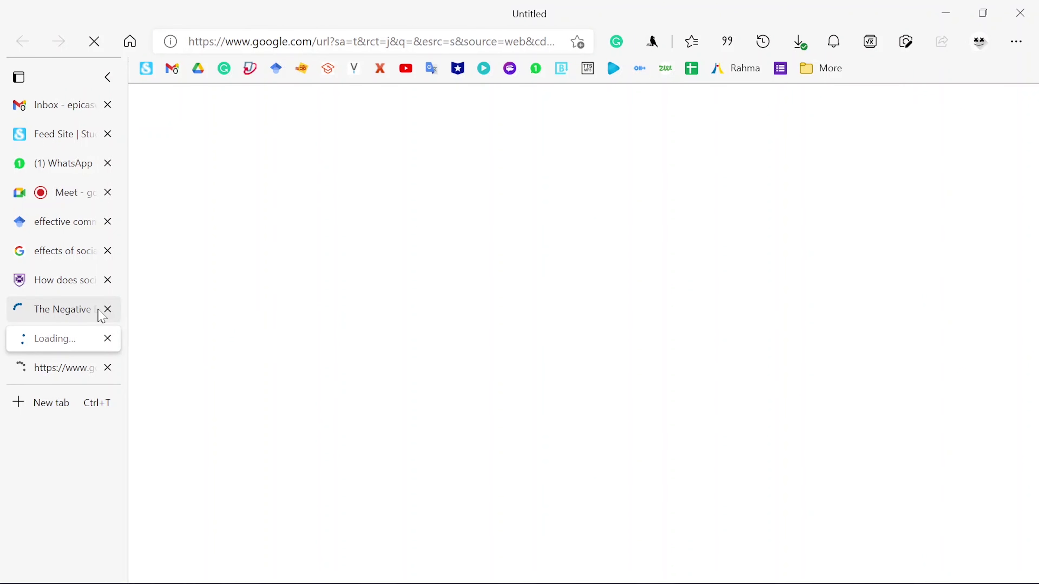
click(108, 310)
click(108, 280)
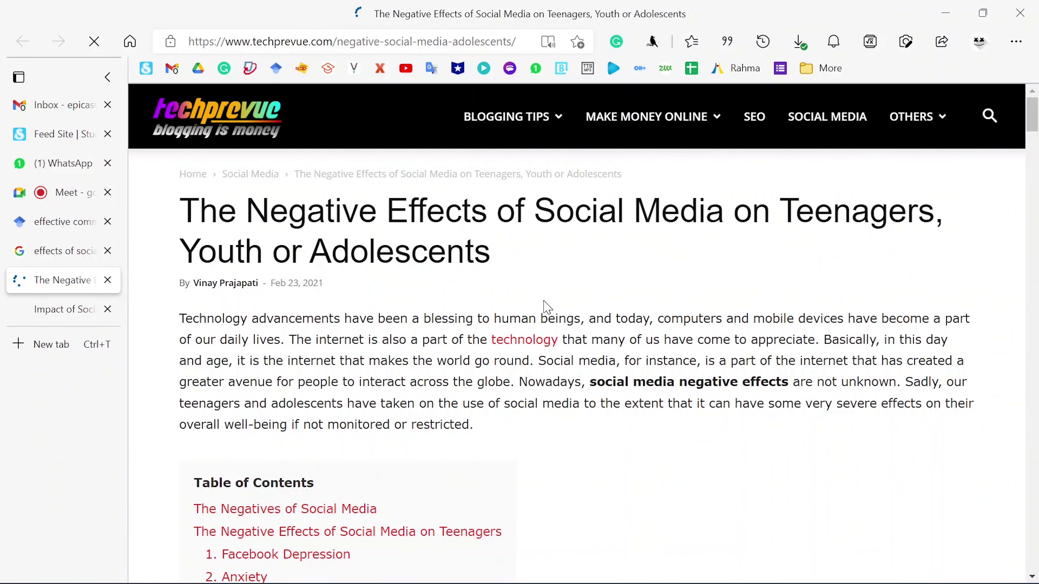
scroll(465, 307, down, 6)
scroll(465, 307, down, 2)
Switch to Word and start a new line, after a blank one, below "As Mayo Clinic Staff (2020) explains,"
click(624, 570)
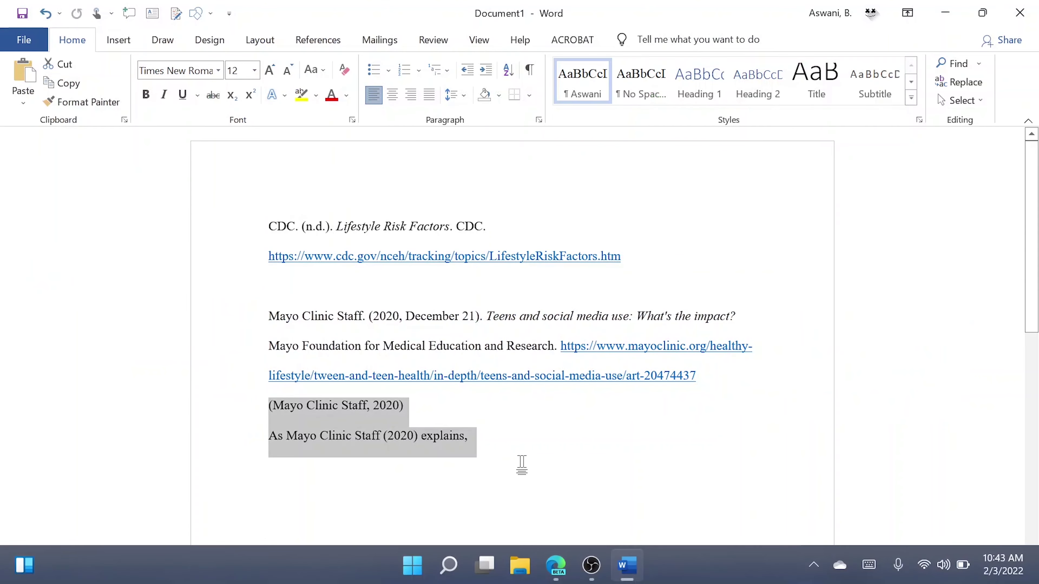
click(528, 464)
scroll(534, 464, down, 5)
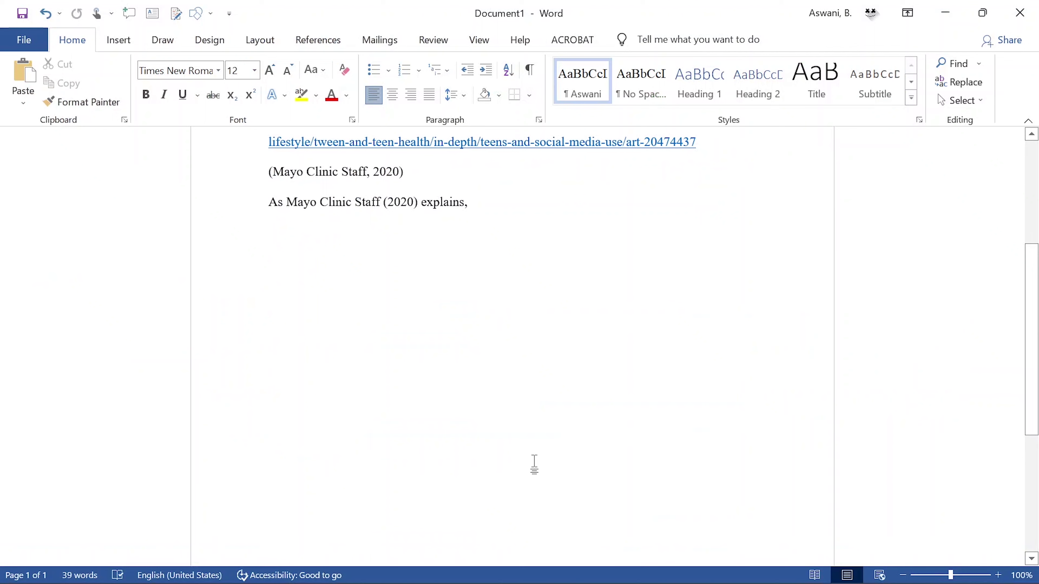
key(Return)
Return to the browser and copy the author byline below the TechPrevue article's title
mouse_move(587, 567)
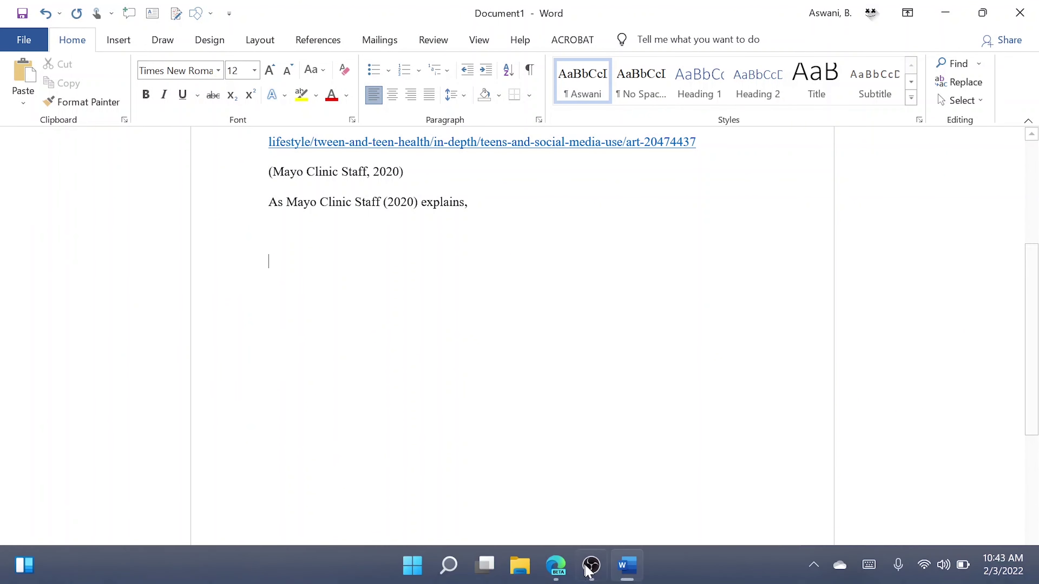
mouse_move(558, 575)
click(508, 515)
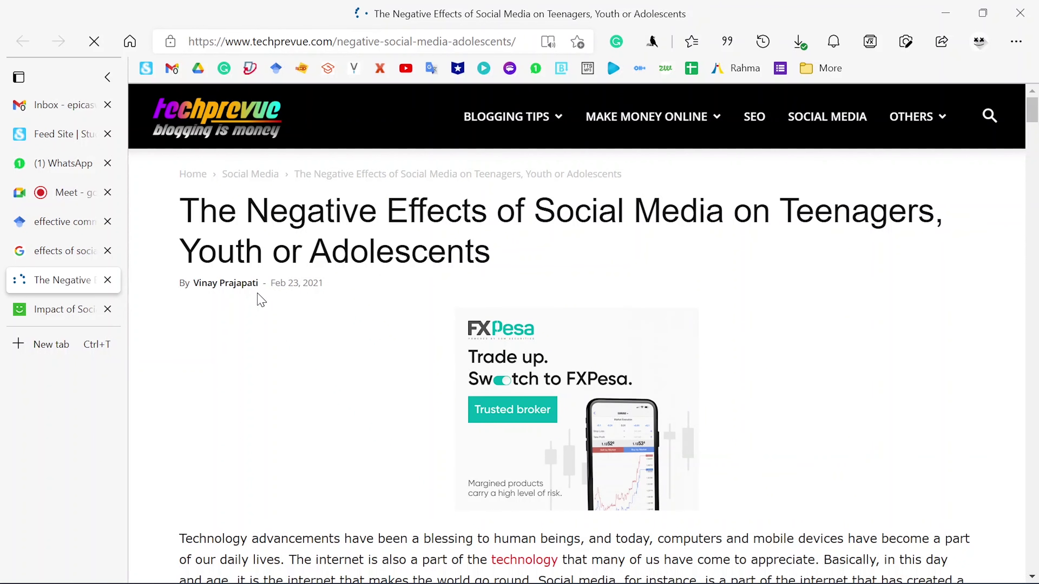
drag(261, 300, 225, 283)
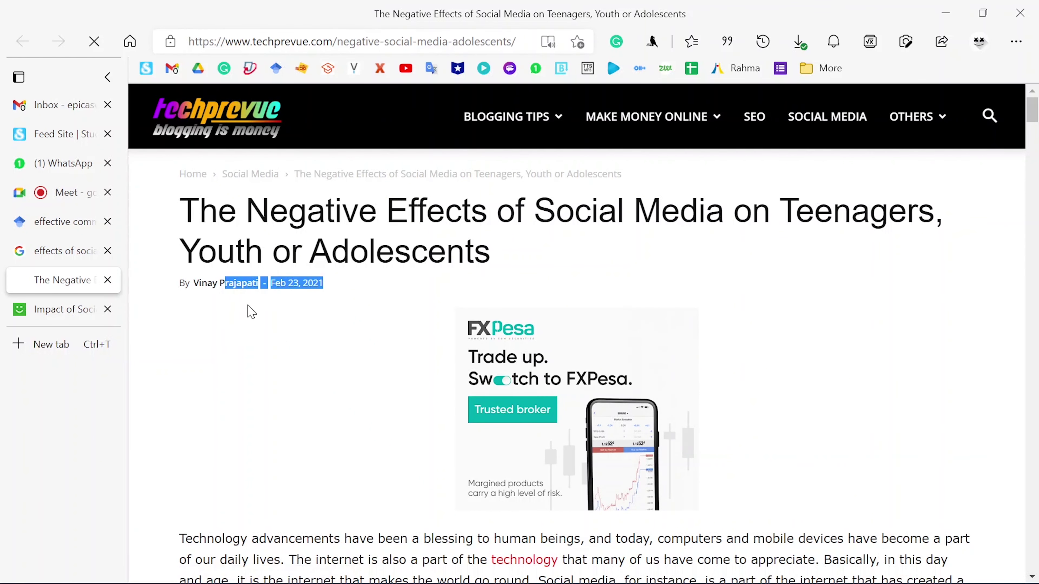
click(239, 332)
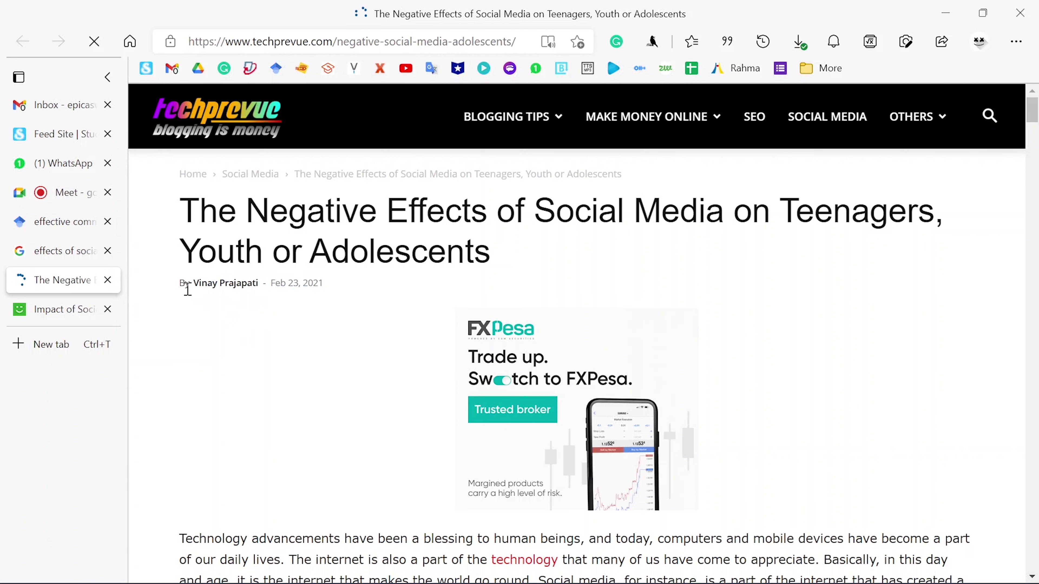
drag(177, 294, 211, 288)
click(255, 295)
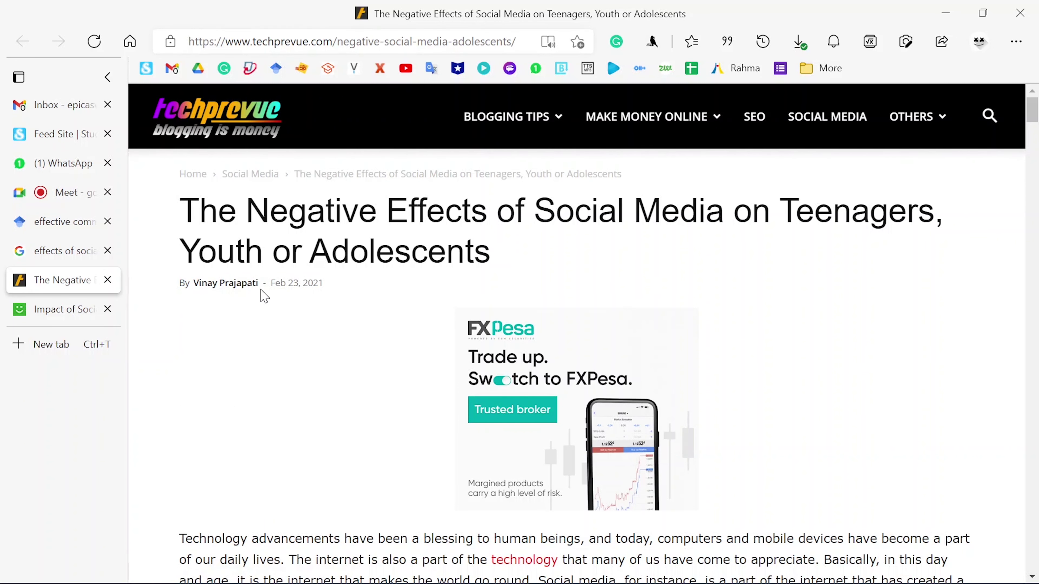
triple_click(260, 290)
key(ctrl+c)
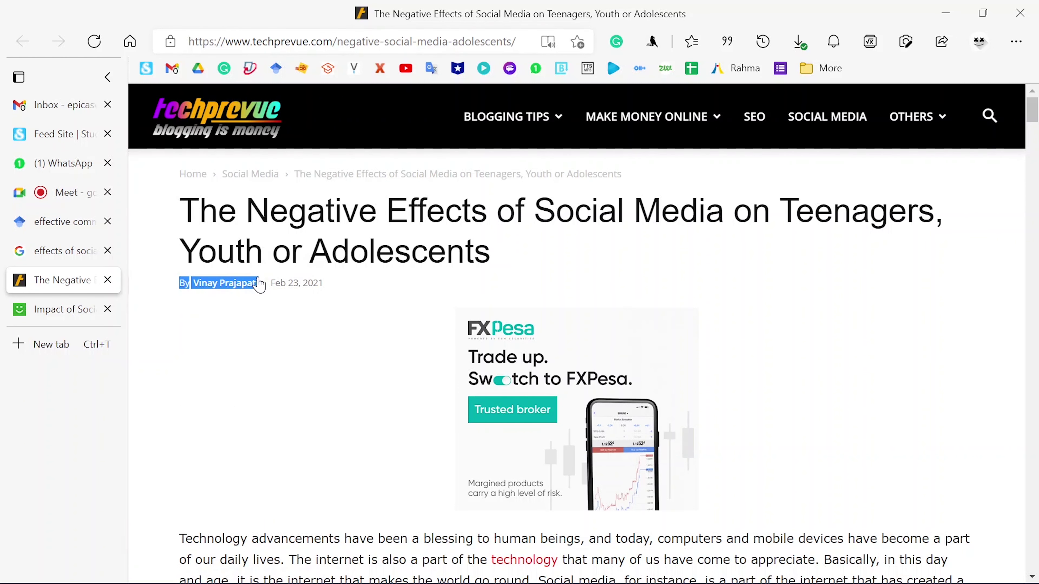
Paste the byline into the Word document with merged formatting and delete the word "By"
click(629, 567)
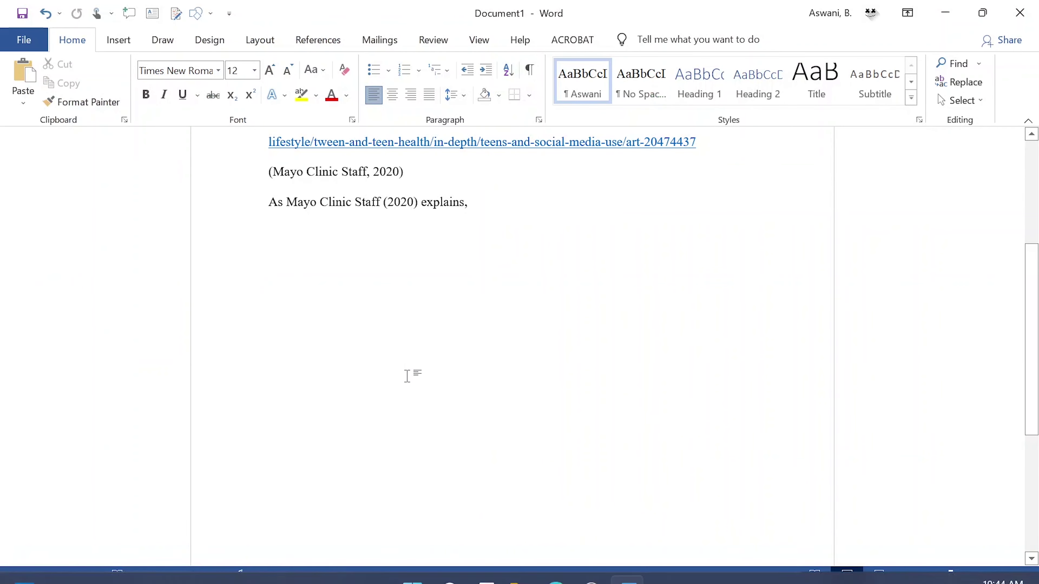
key(ctrl+v)
click(387, 310)
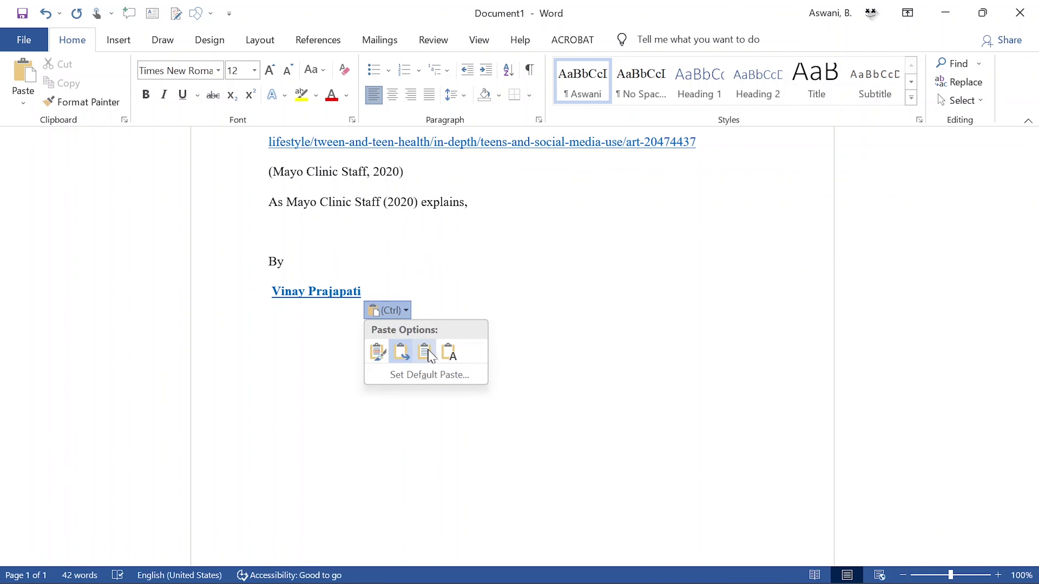
click(429, 355)
double_click(279, 268)
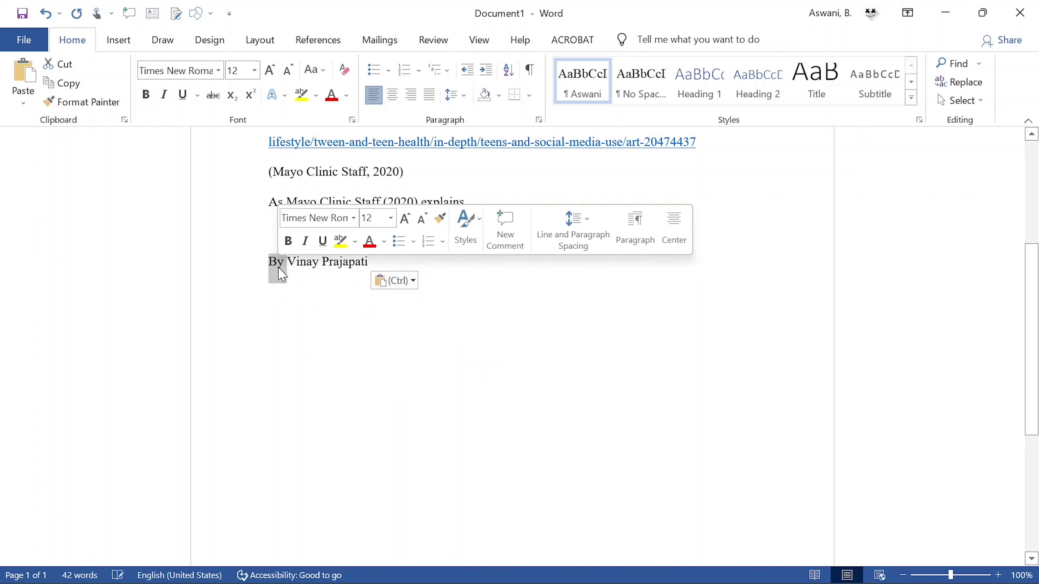
key(Delete)
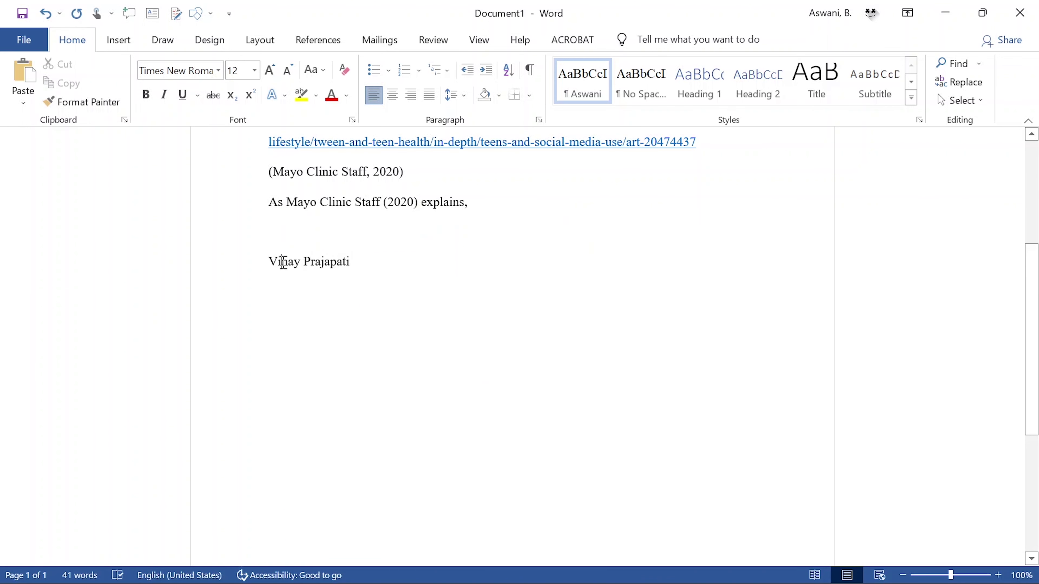
Reformat the pasted author name as surname, comma and first initial with a period, followed by an opening parenthesis
double_click(282, 262)
key(Delete)
click(349, 264)
text(, V)
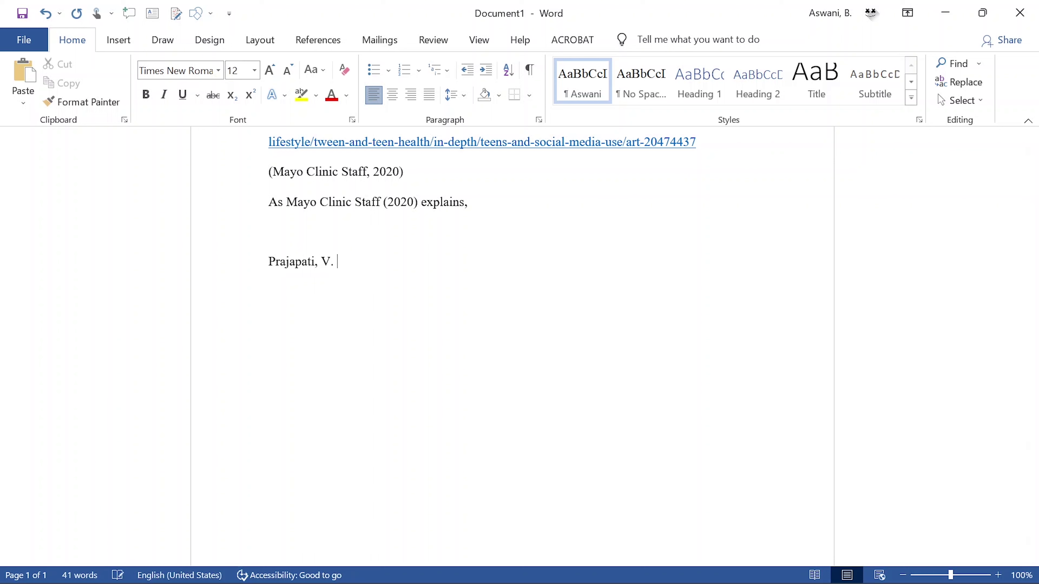
text(. ()
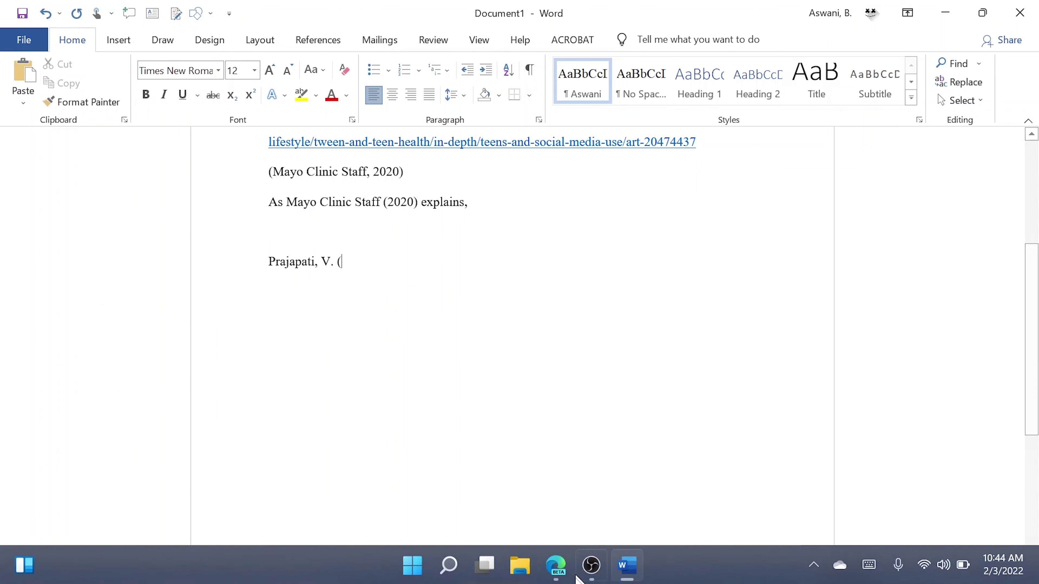
Switch to the TechPrevue page in the browser, select the full article title and try to copy it
mouse_move(556, 566)
click(503, 483)
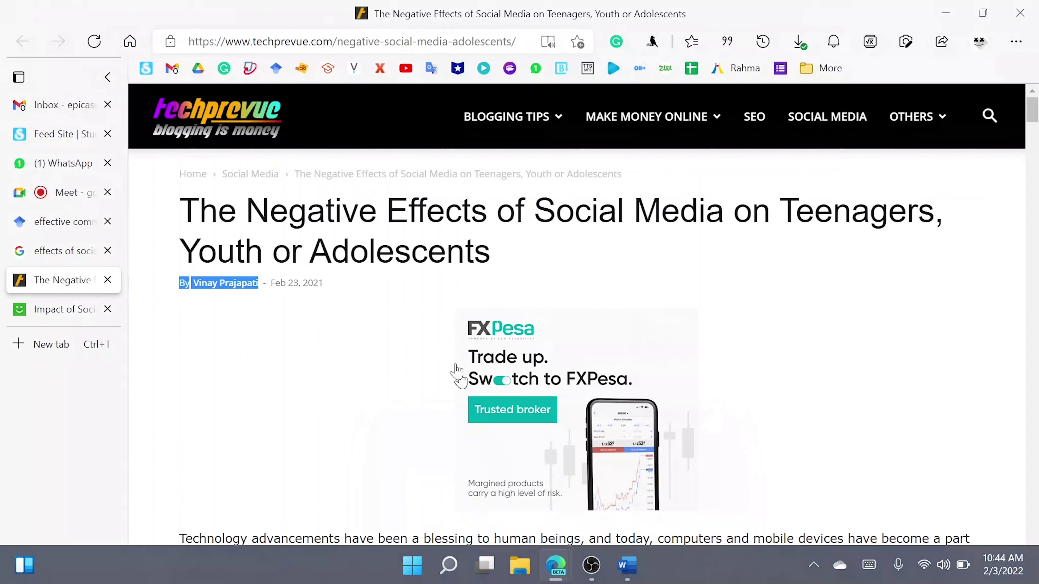
click(413, 284)
drag(183, 207, 507, 263)
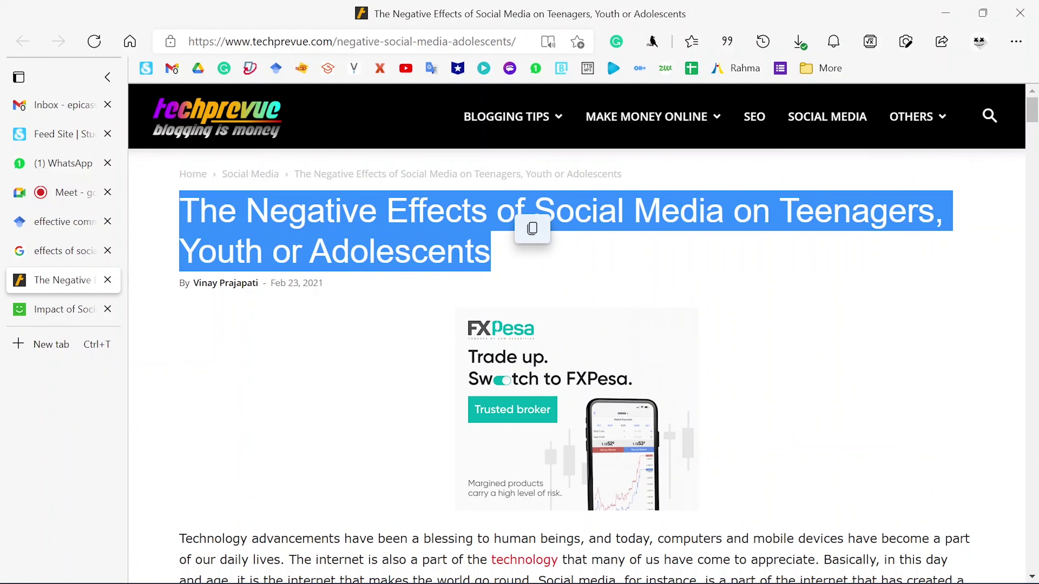
click(531, 228)
In the Word reference, complete the date as "(2021, Feb 23)." and undo the mistaken paste of the byline
click(638, 570)
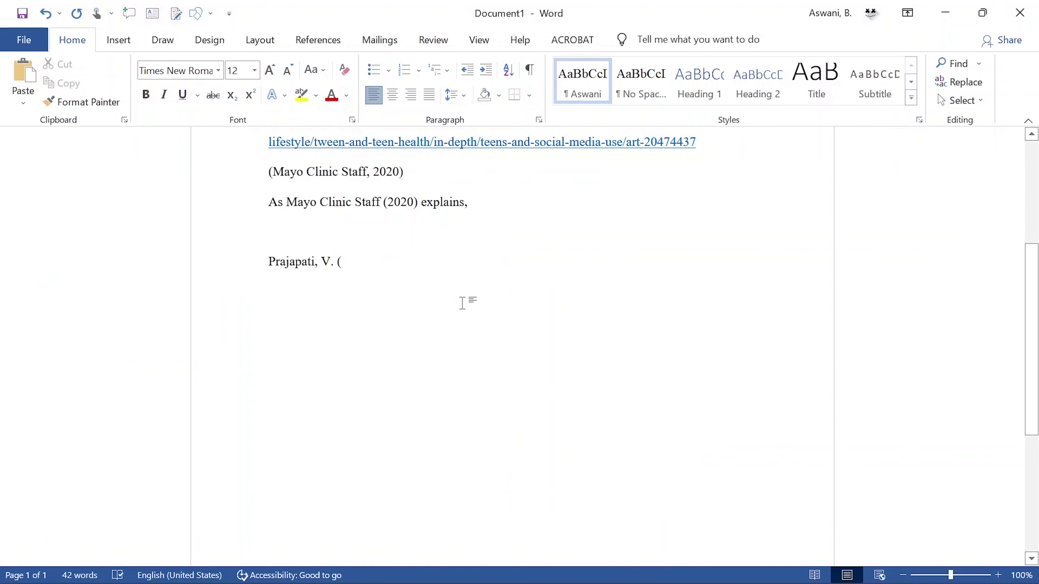
text(2021, Fe)
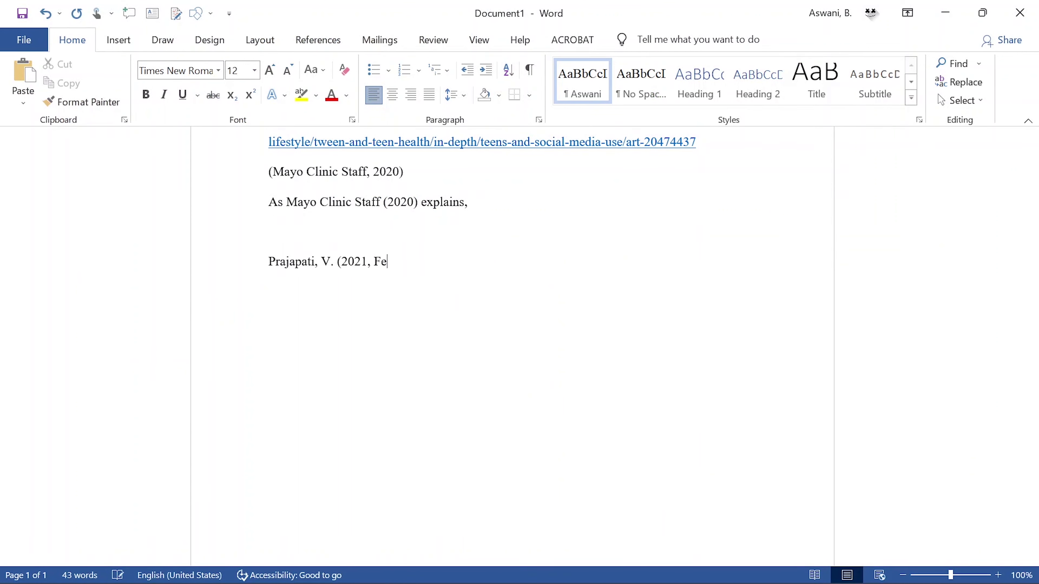
text(b 23).)
key(ctrl+v)
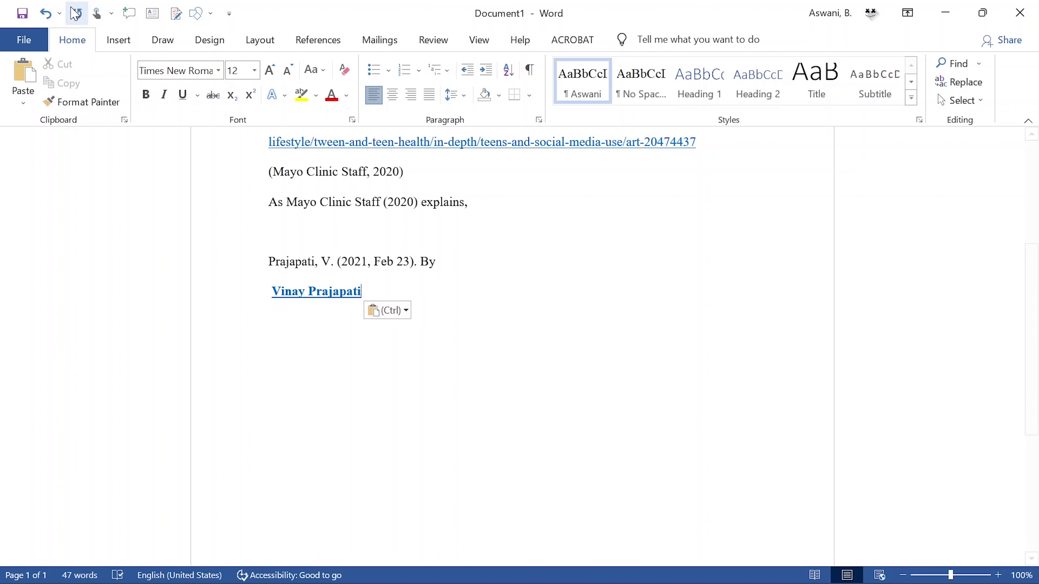
click(45, 12)
Copy the article title from the TechPrevue page, paste it after the date in the Word reference and end it with a period
mouse_move(556, 565)
click(523, 505)
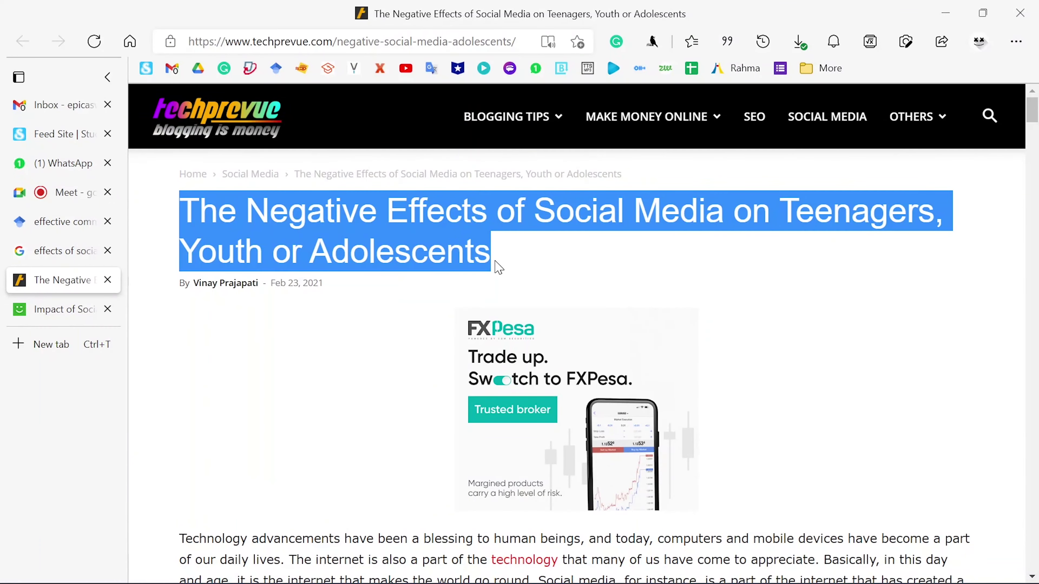
right_click(471, 254)
click(507, 213)
click(627, 565)
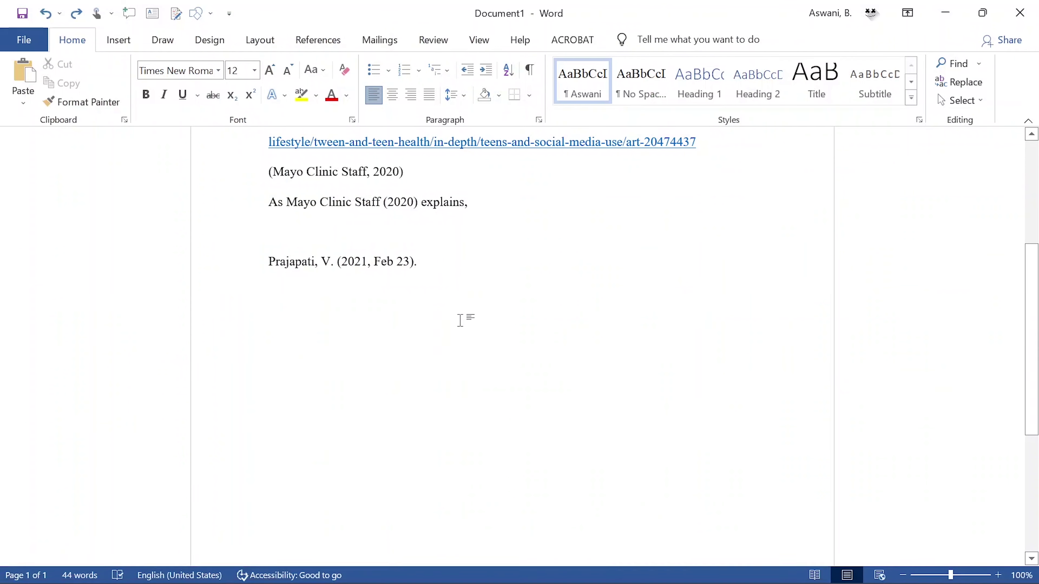
key(ctrl+v)
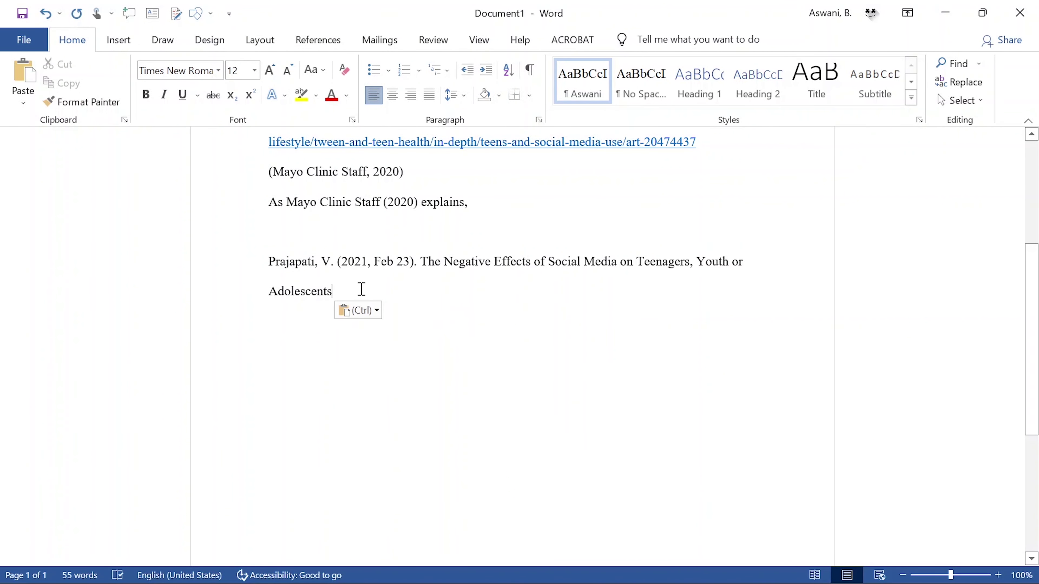
text(.)
Return to the TechPrevue article in the browser and close the advertisement tab opened by mistake
mouse_move(548, 583)
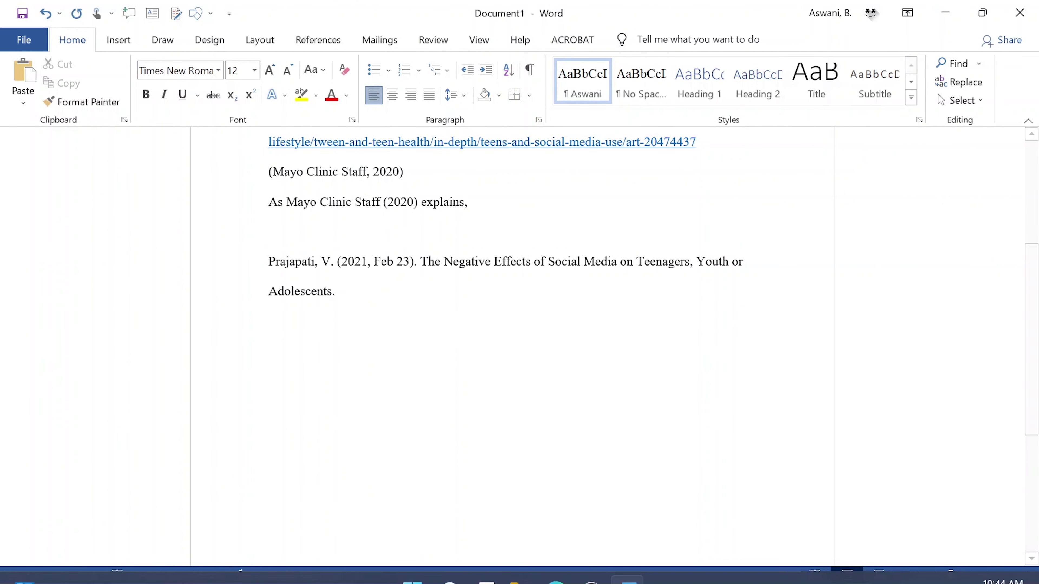
mouse_move(556, 566)
click(481, 427)
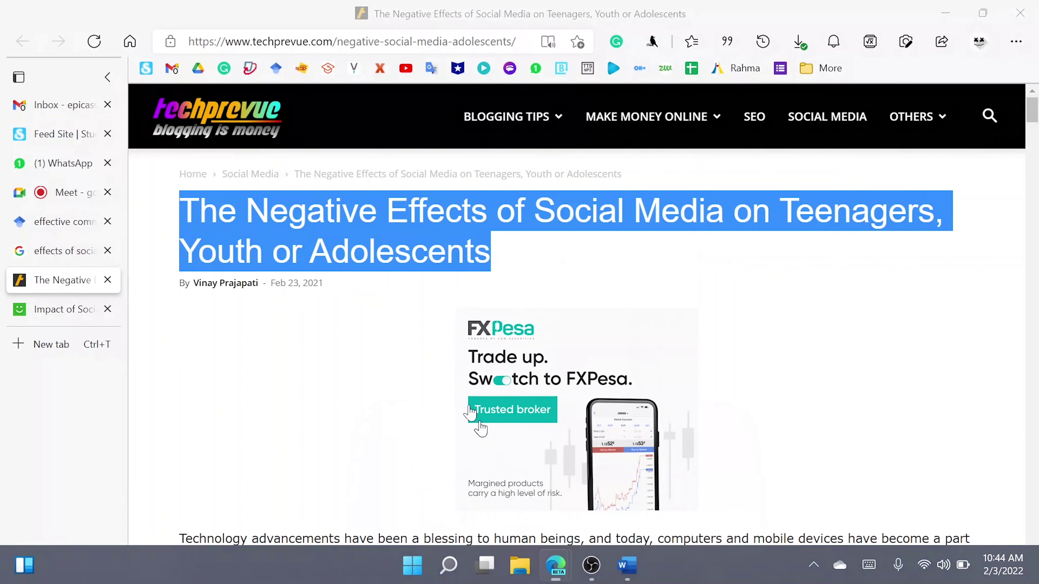
click(548, 332)
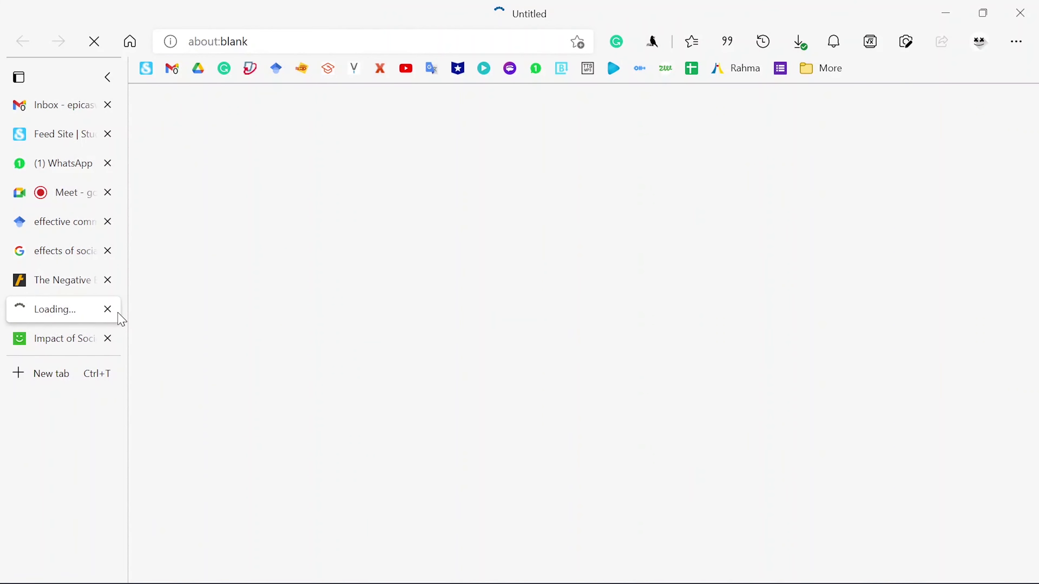
click(108, 309)
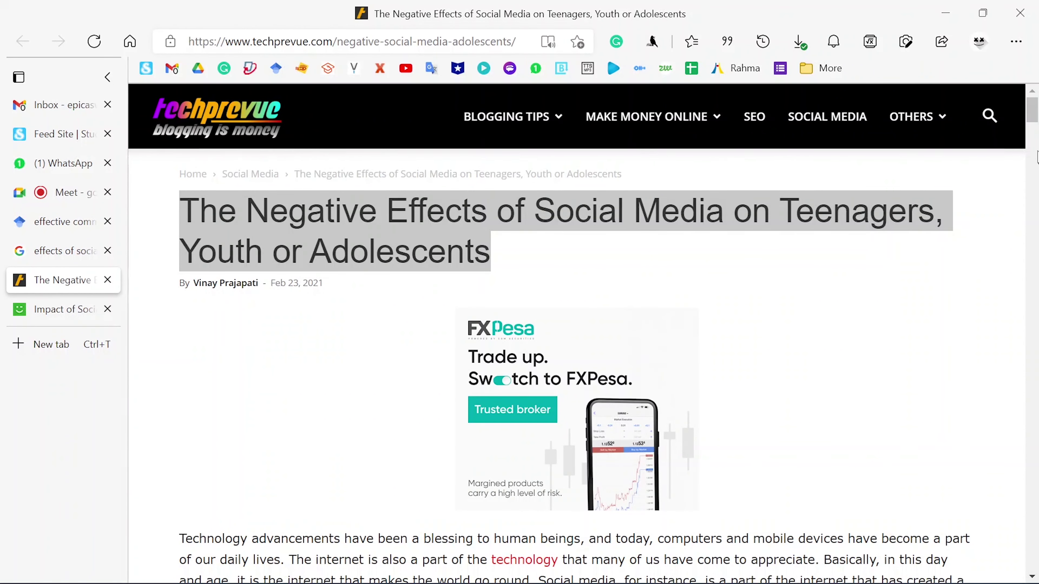
Examine the article's comments, page footer and web address for the publishing site's name, and switch back to Word
drag(1032, 110, 1033, 557)
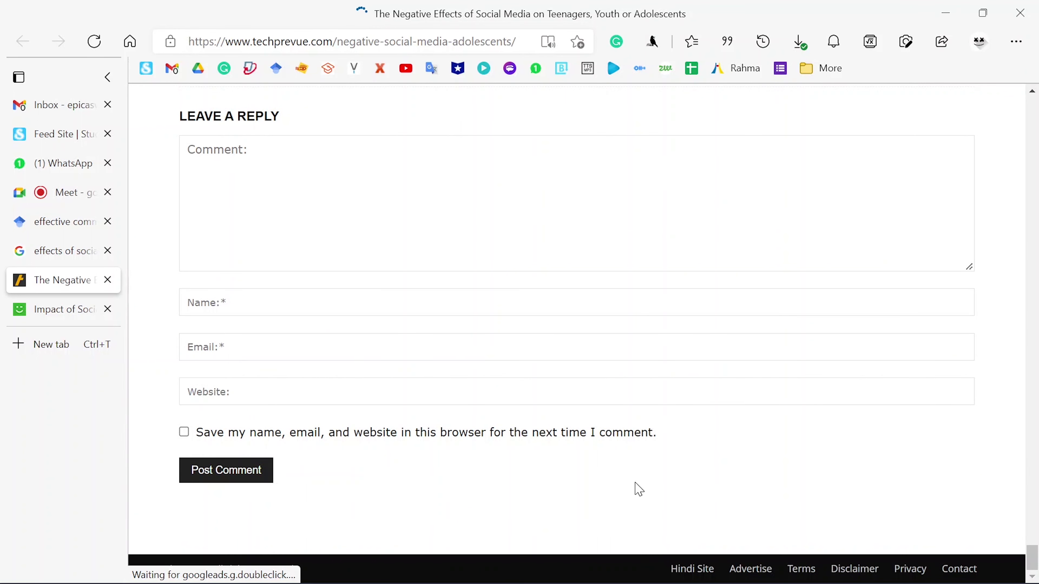
scroll(639, 489, up, 8)
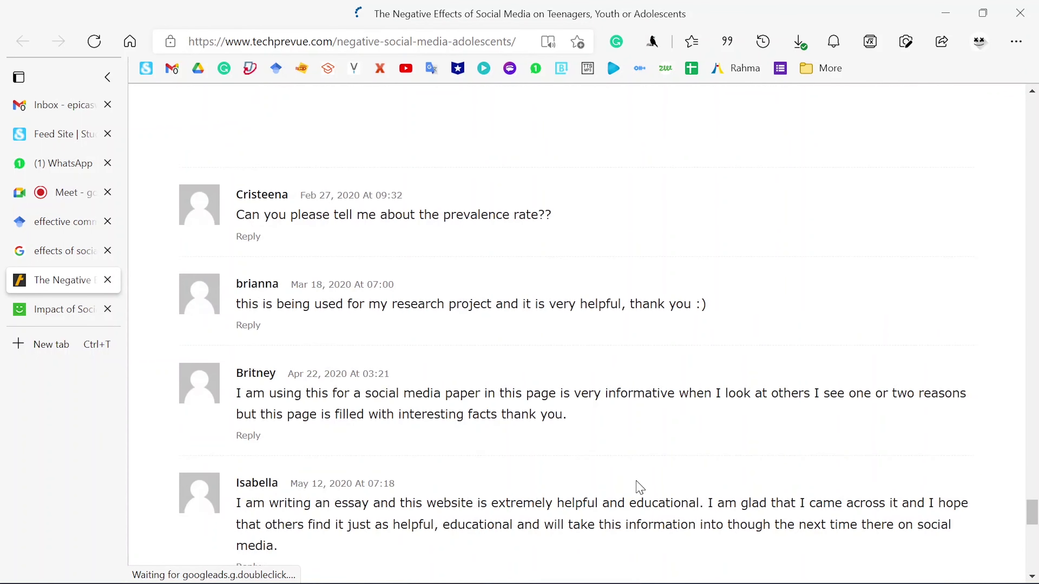
scroll(640, 487, up, 15)
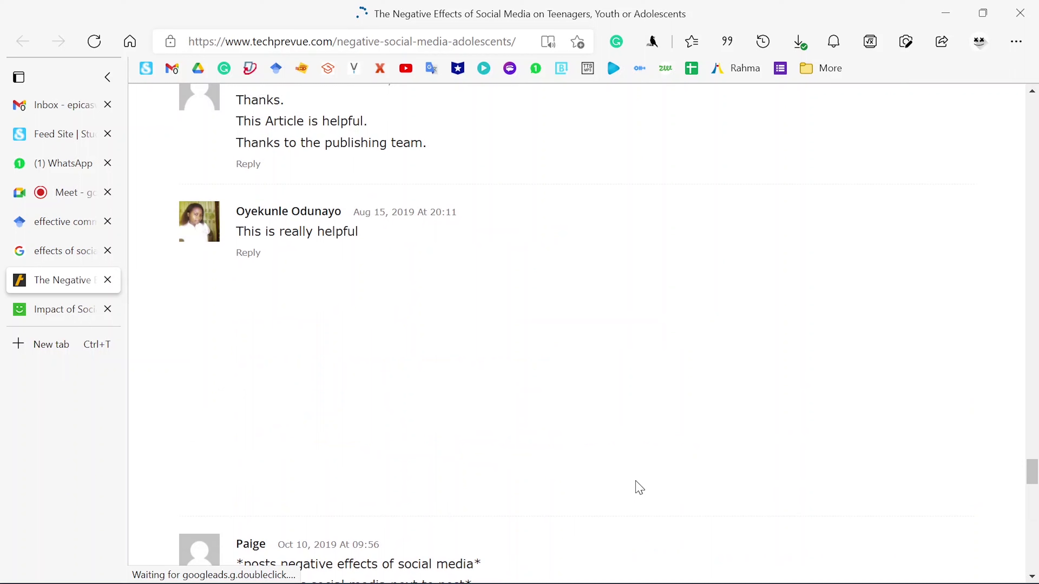
scroll(640, 487, down, 20)
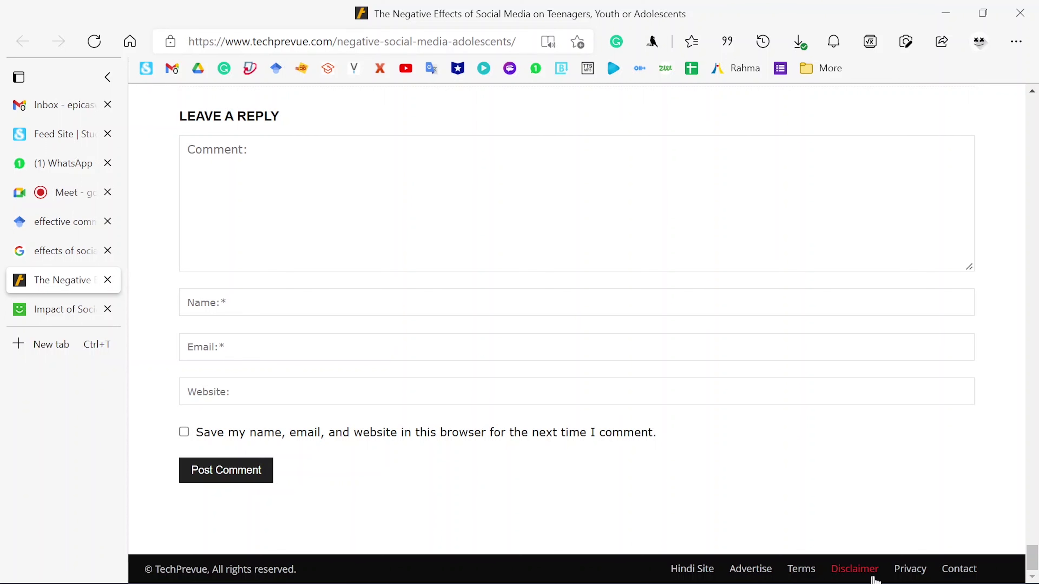
drag(1032, 559, 1037, 28)
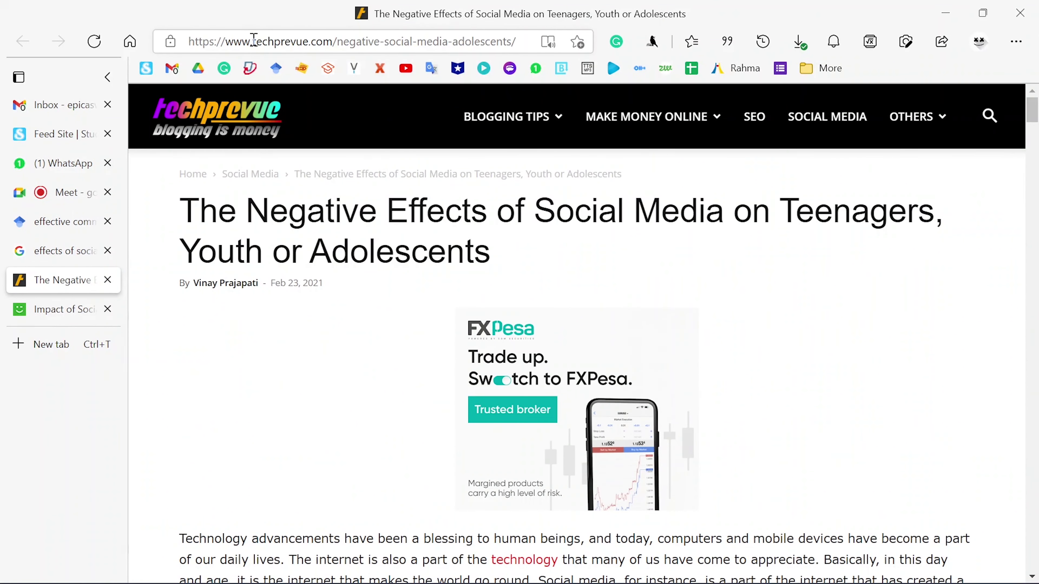
drag(256, 41, 287, 45)
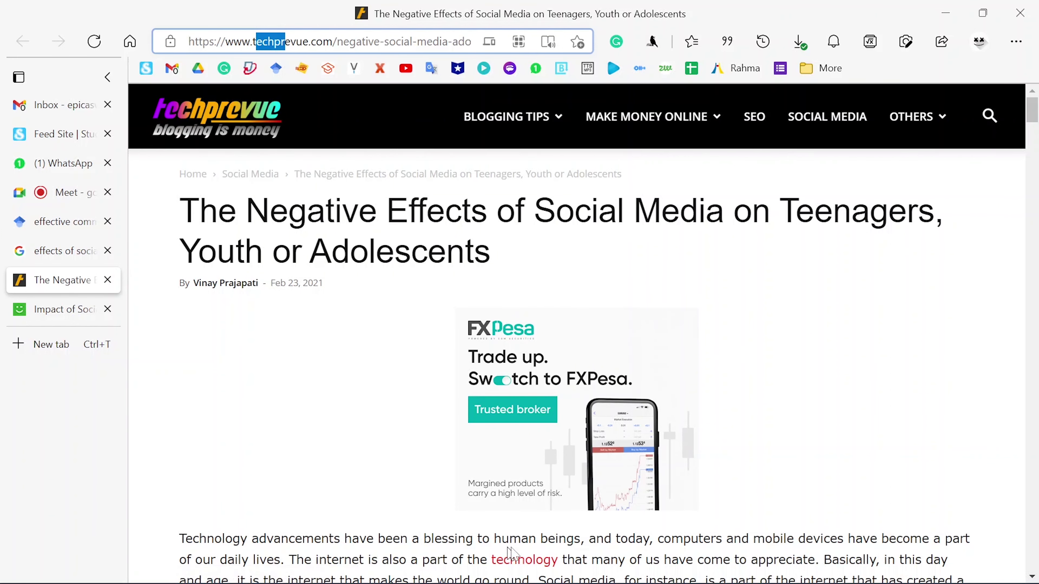
click(626, 568)
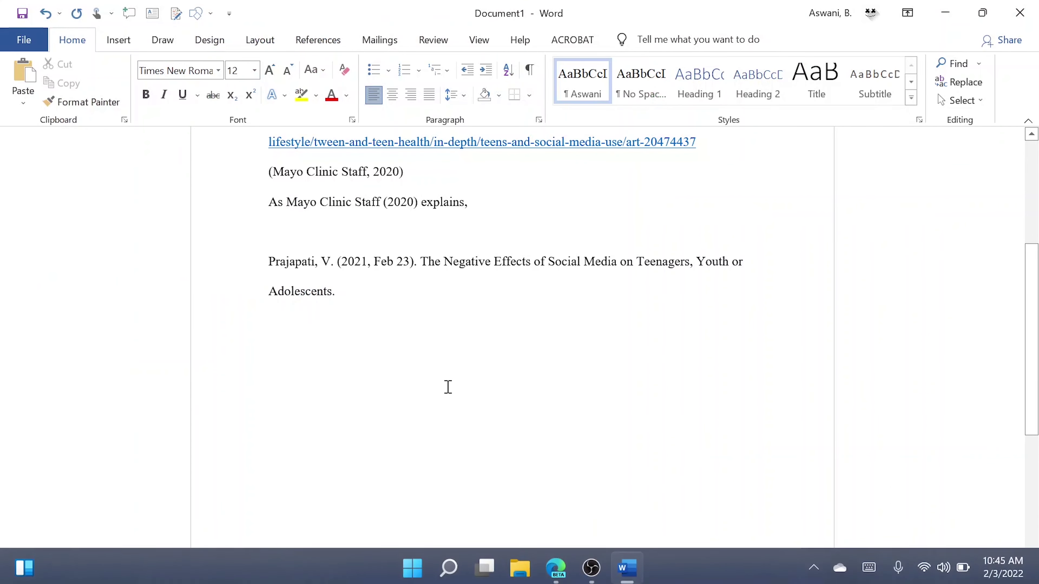
Add "Techprevue." to the Word reference, append the article's web address copied from the browser, and start a new line below
text(Techpre)
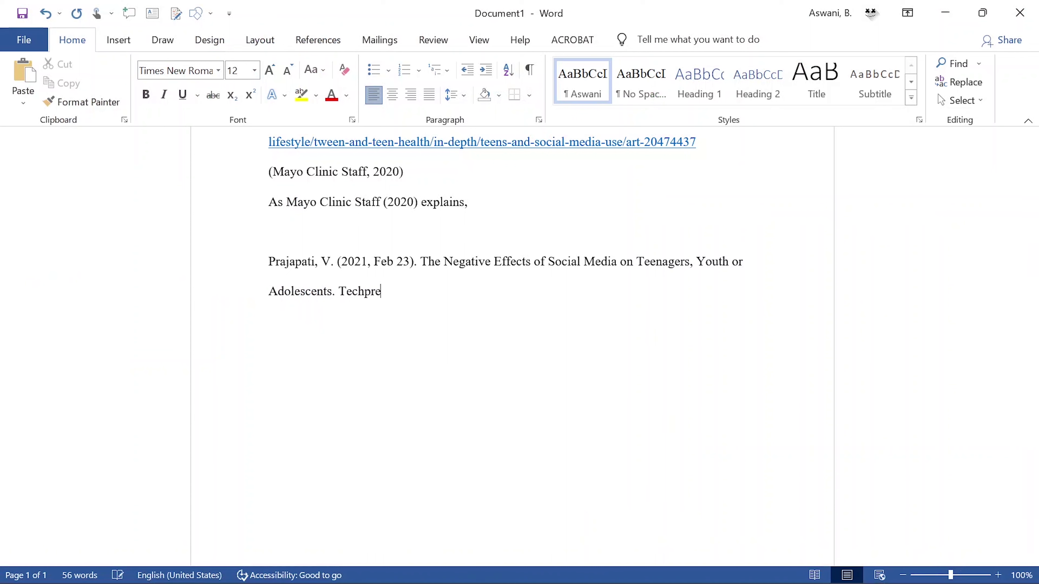
text(vue.)
mouse_move(555, 565)
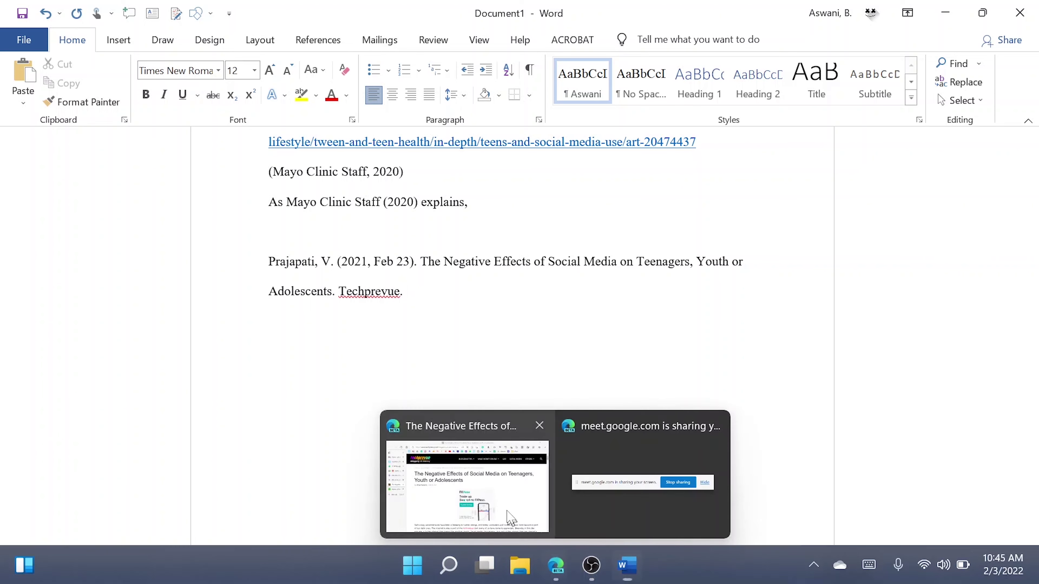
click(502, 503)
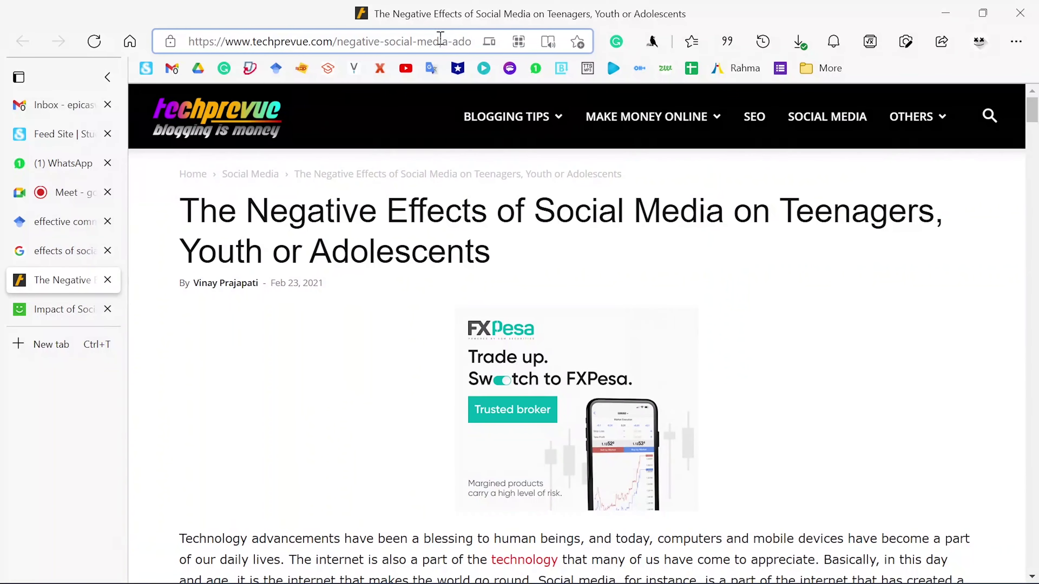
click(411, 46)
key(ctrl+c)
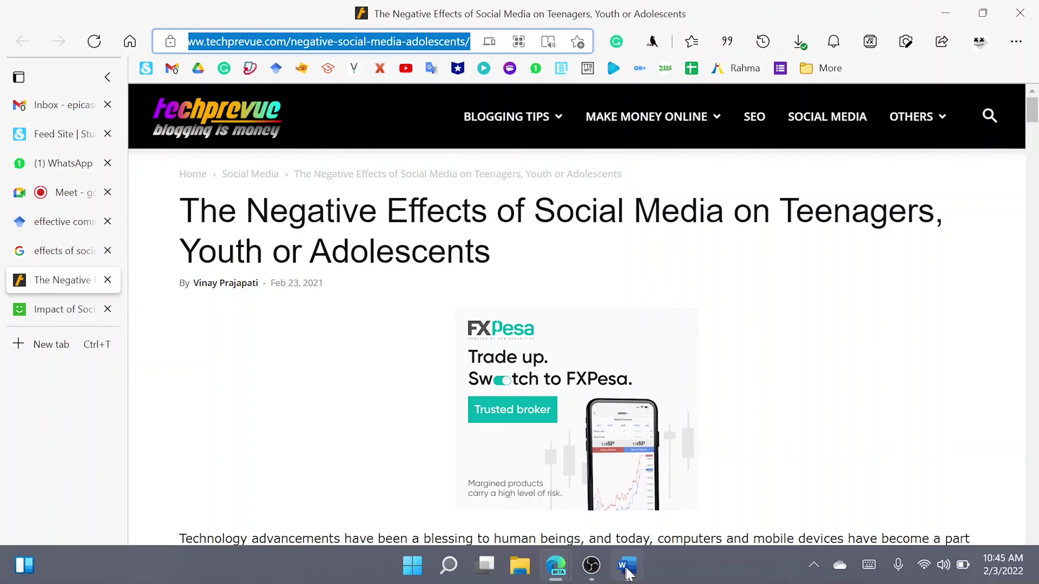
click(556, 565)
key(ctrl+v)
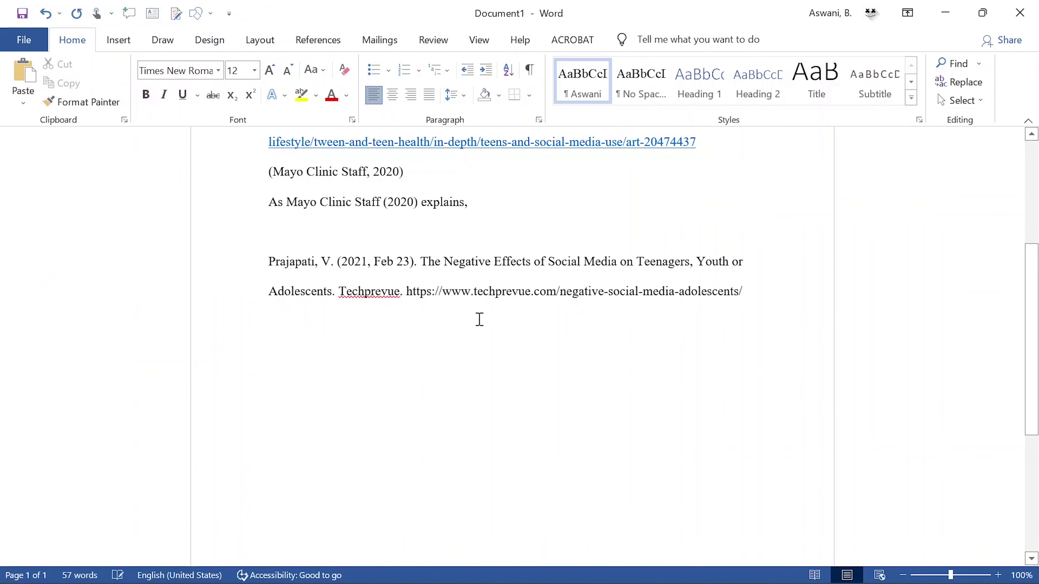
key(Return)
Italicize the article title "The Negative Effects of Social Media on Teenagers, Youth or Adolescents" in the Word reference
drag(424, 269, 334, 285)
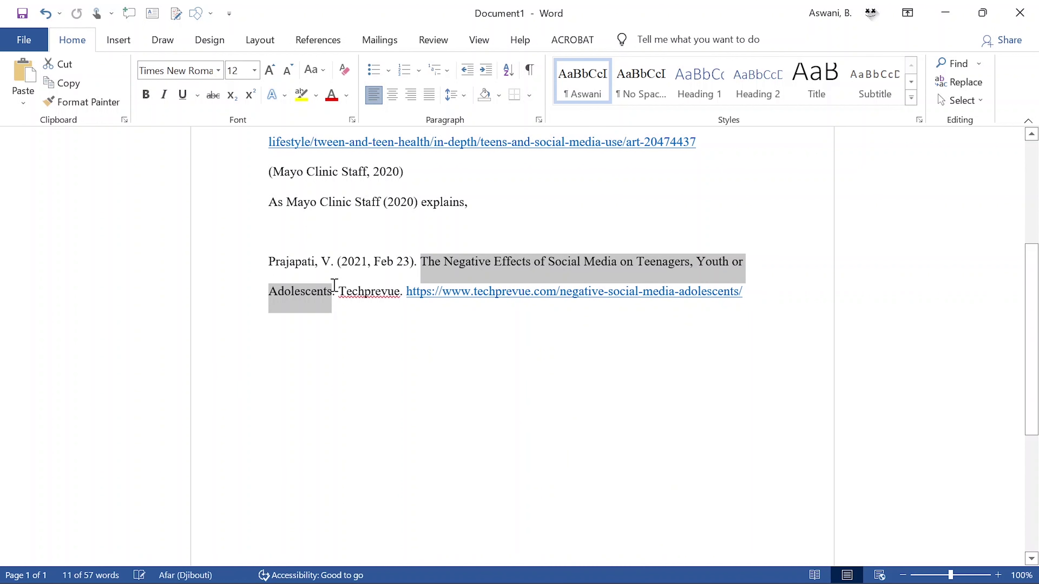
key(ctrl+i)
click(502, 419)
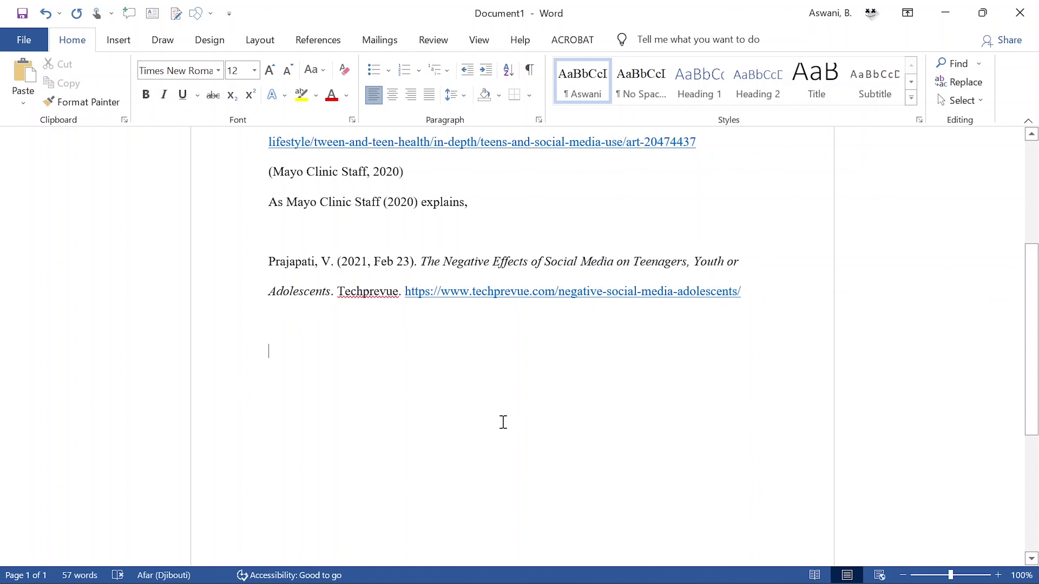
drag(260, 261, 761, 301)
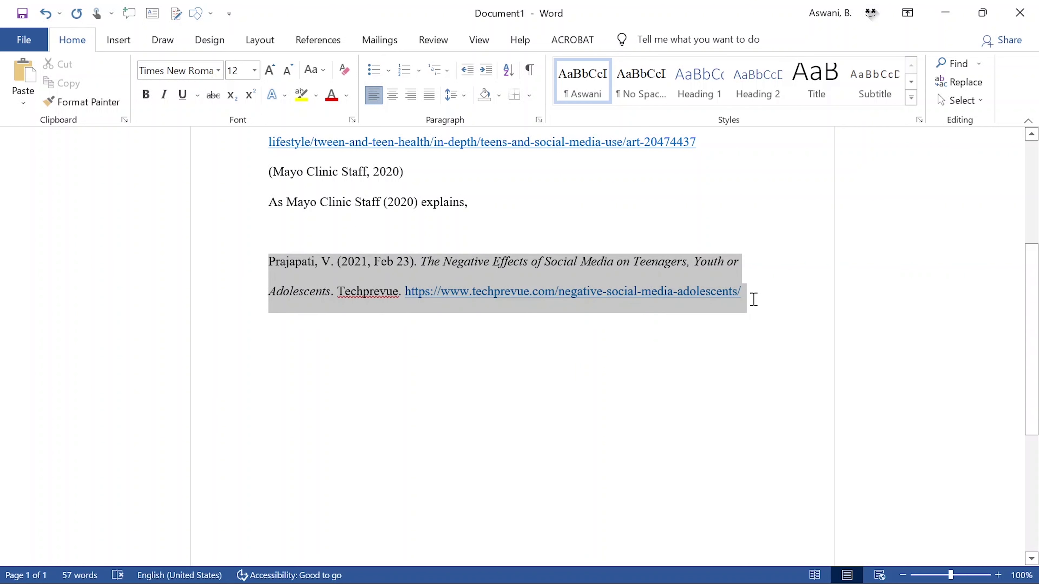
click(545, 318)
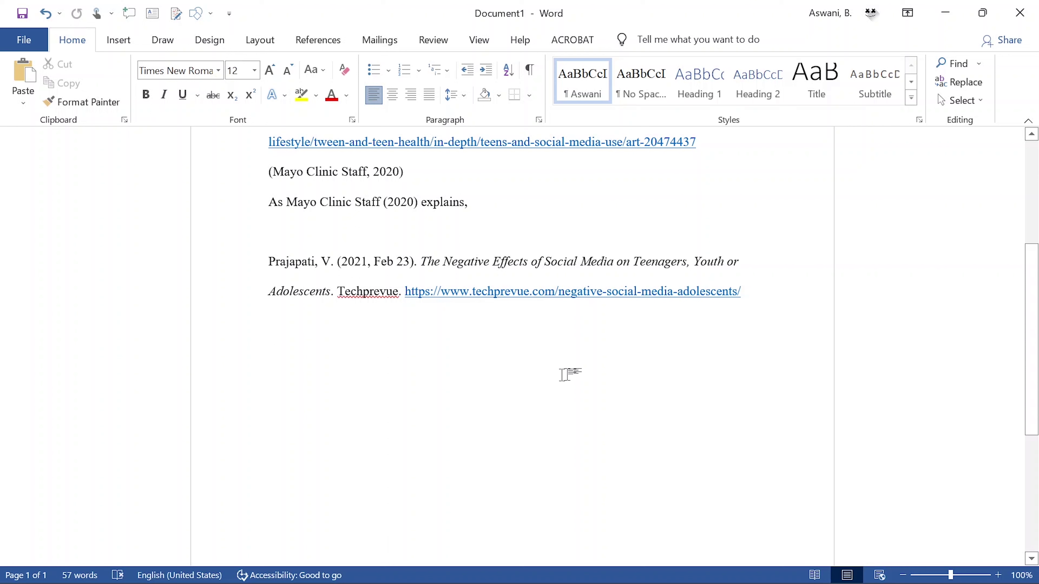
Switch to the browser and open Scribbr's APA Citation Generator in the tab holding the GRIN page
mouse_move(568, 578)
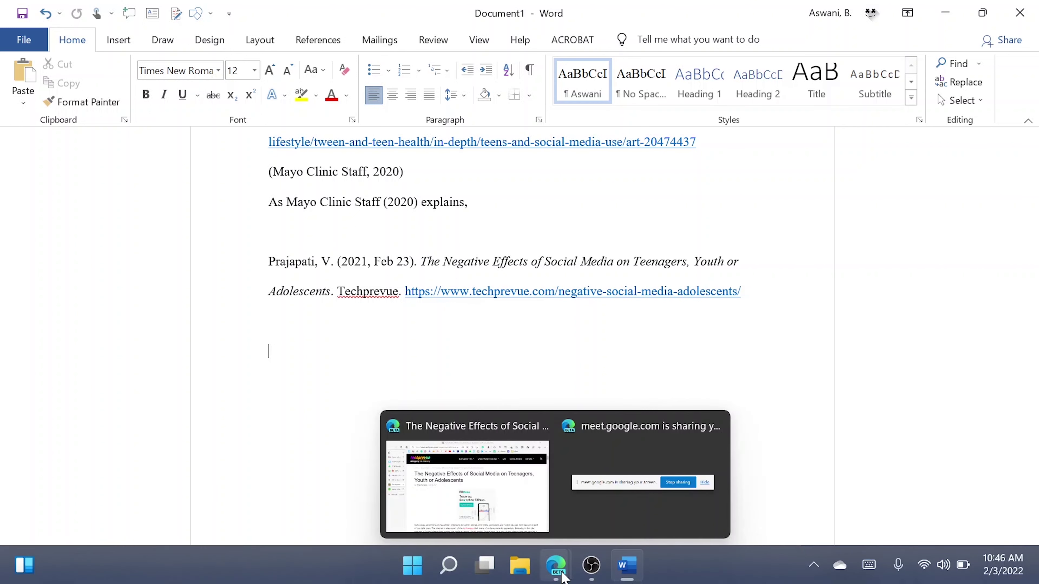
click(503, 494)
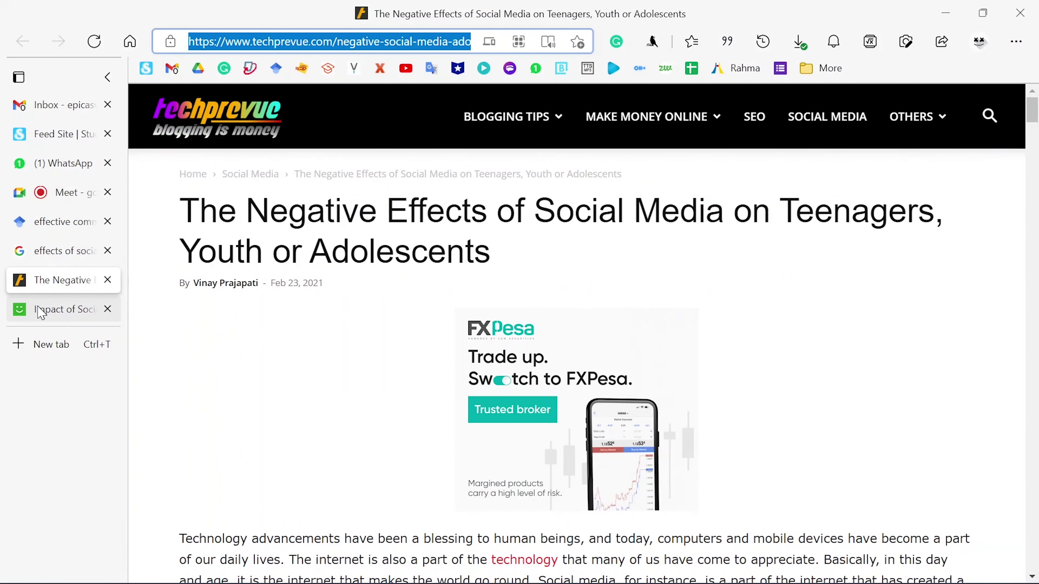
click(40, 313)
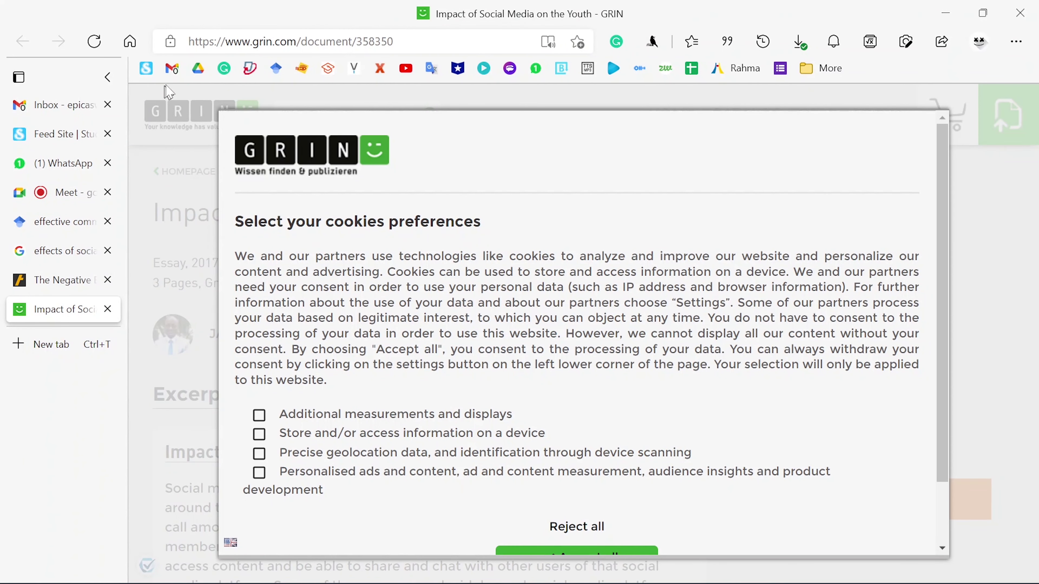
click(329, 71)
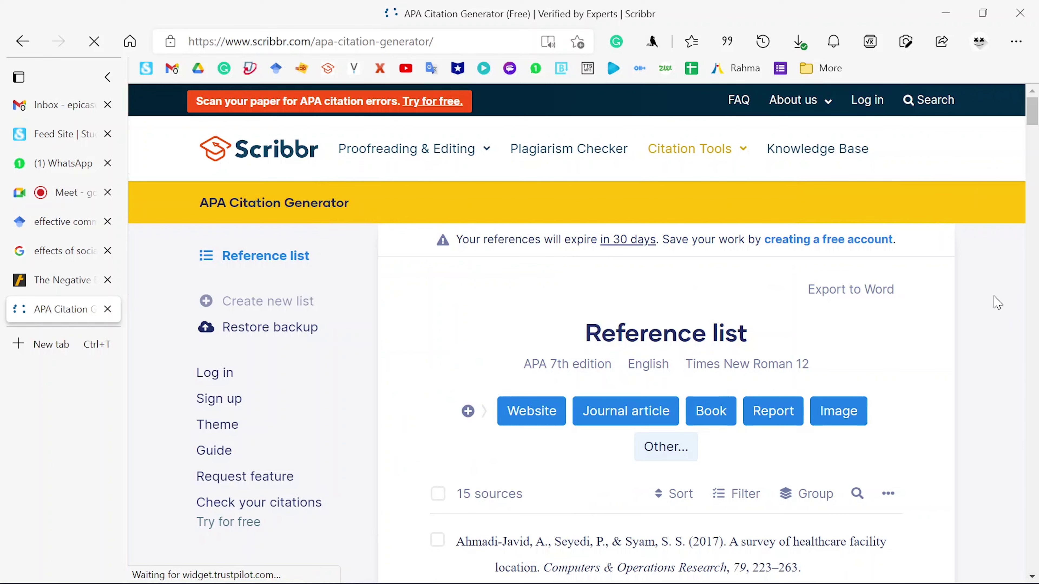
scroll(998, 302, down, 2)
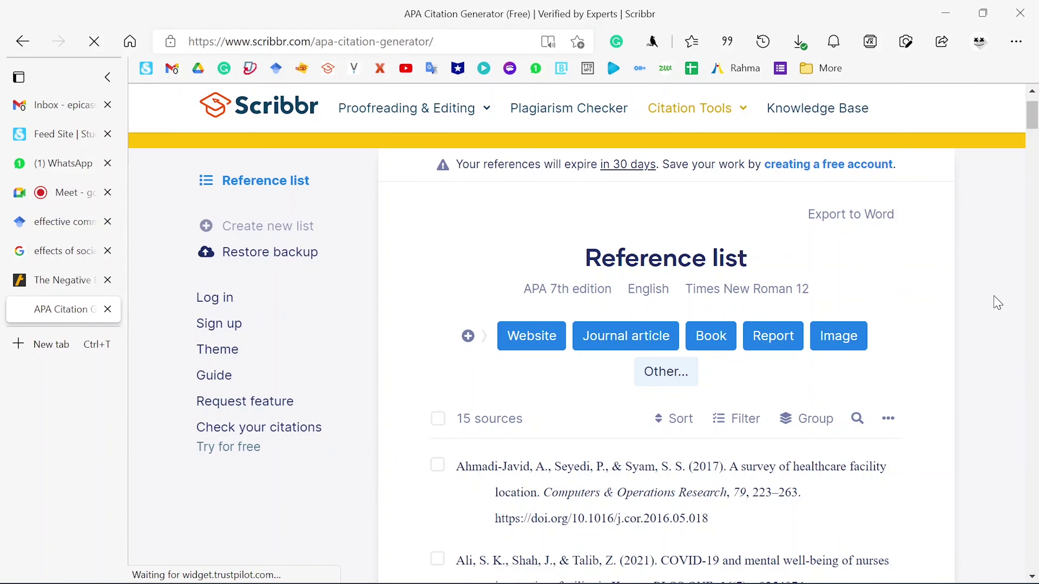
scroll(512, 285, down, 4)
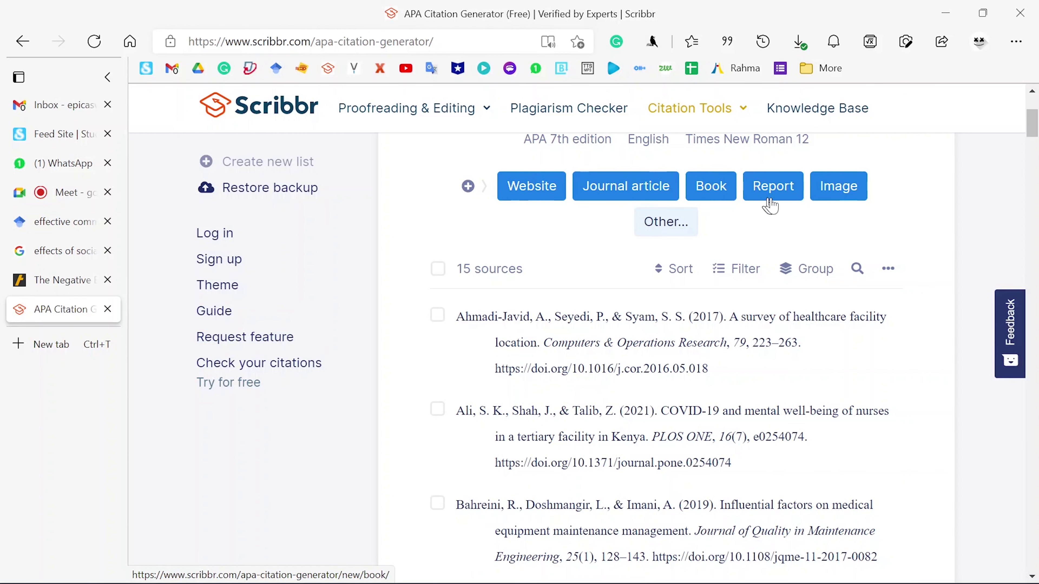
Look through the full list of source types in Scribbr and start a new Website citation
click(670, 232)
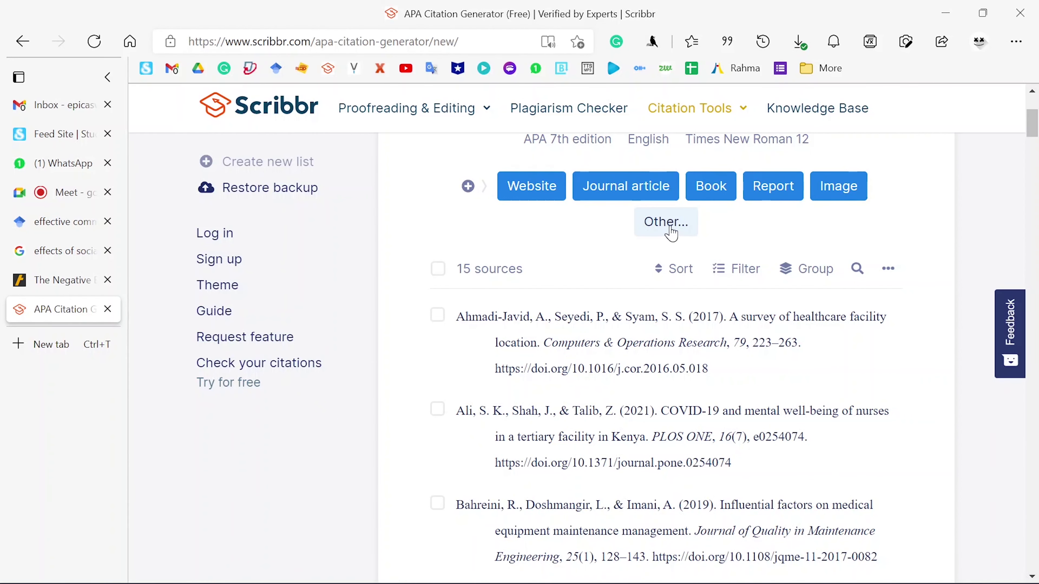
scroll(601, 368, down, 12)
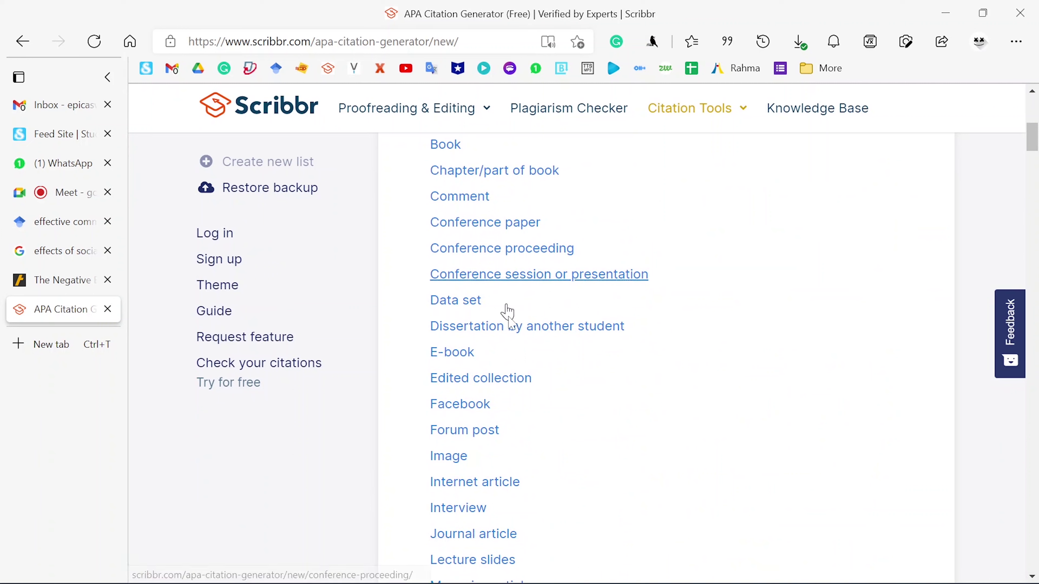
scroll(498, 387, down, 4)
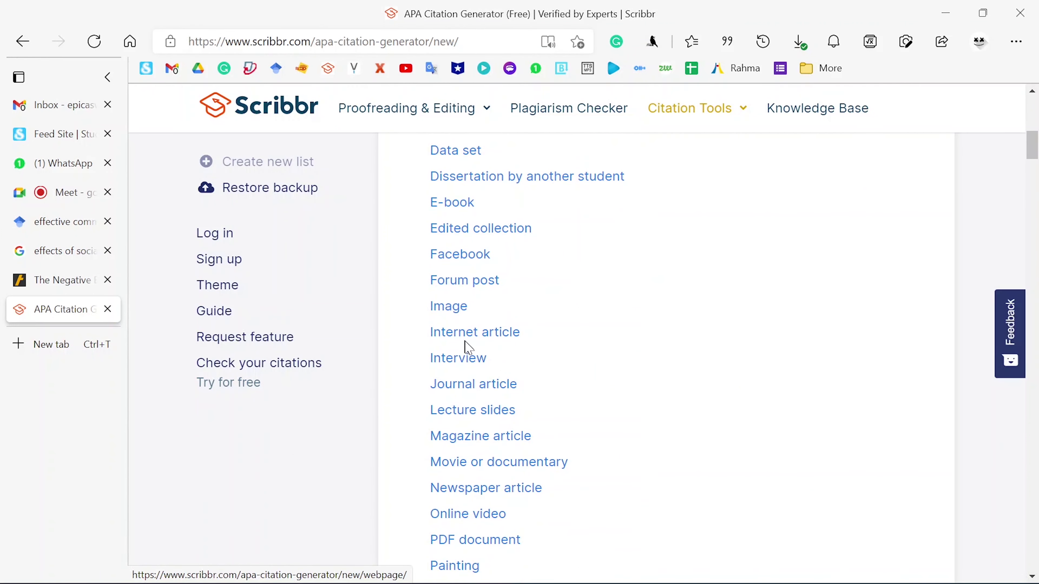
scroll(466, 348, down, 18)
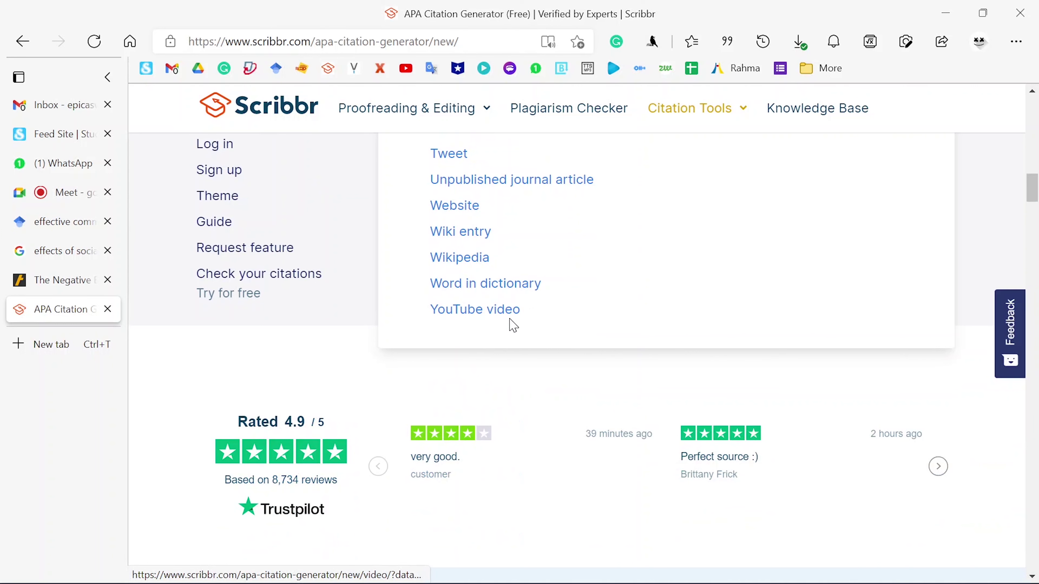
scroll(512, 325, up, 20)
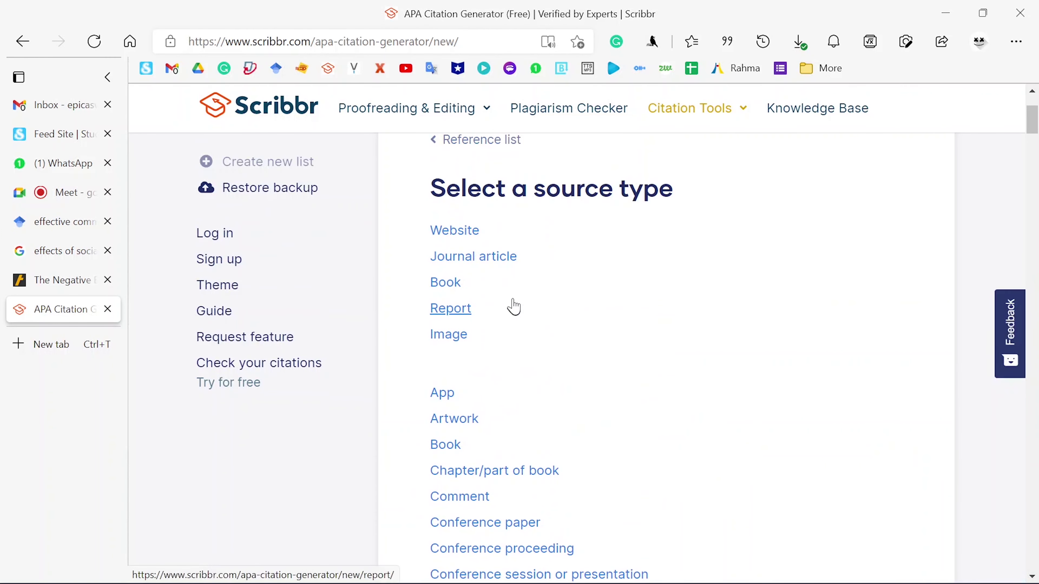
click(452, 235)
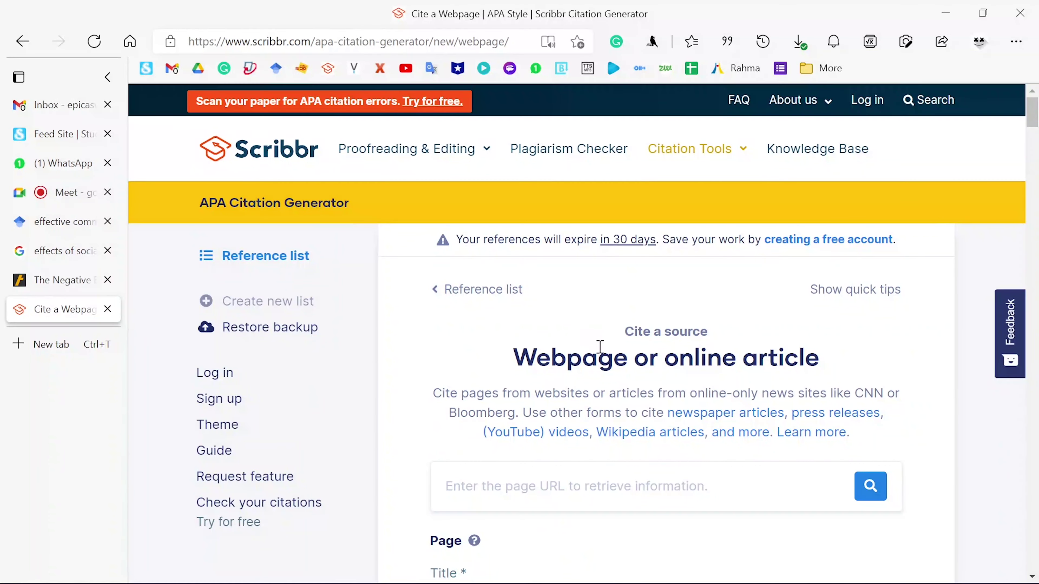
scroll(600, 348, down, 2)
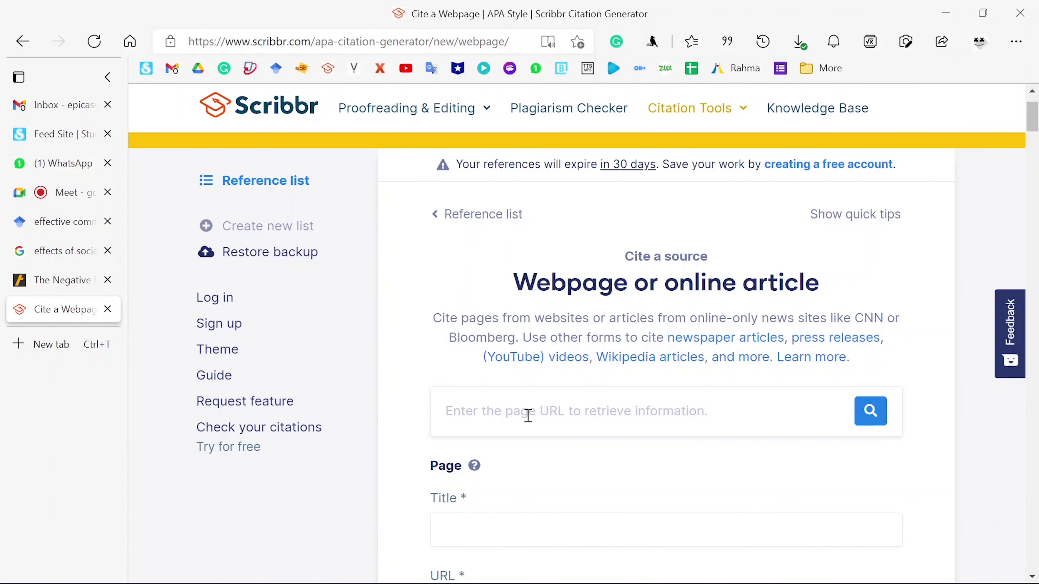
scroll(574, 411, down, 3)
Copy the TechPrevue article's web address into the Scribbr webpage form's URL lookup and search for its citation information
click(61, 280)
click(444, 131)
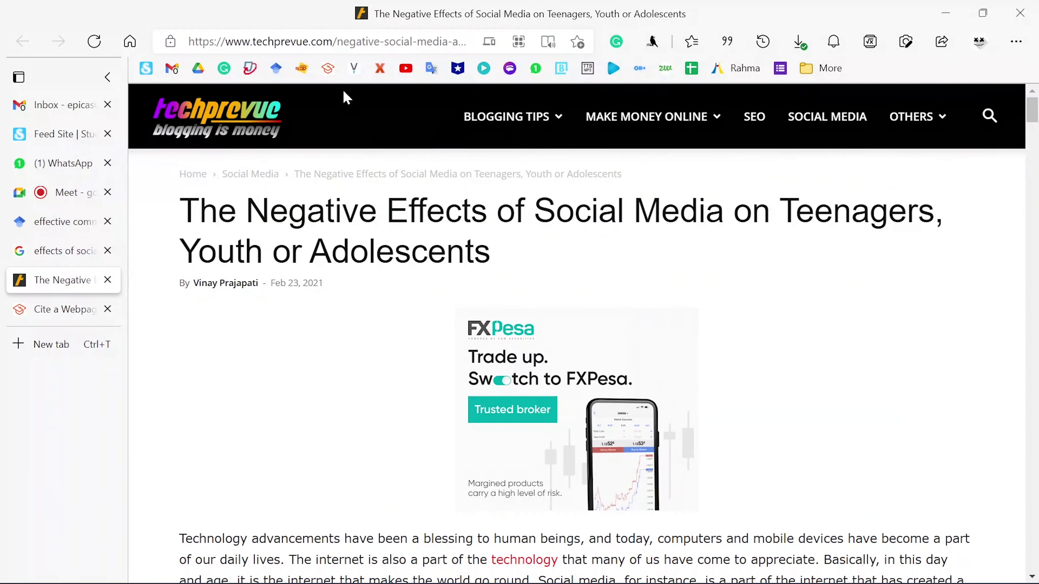
click(316, 43)
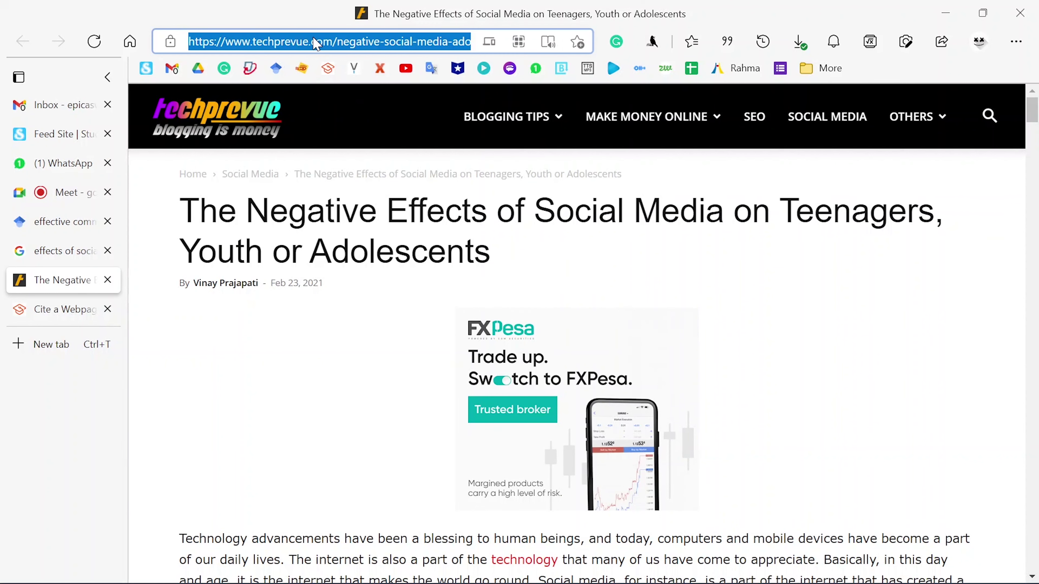
click(62, 308)
click(490, 273)
text(https://www.techprevue.com/negative-social-media-adolescents/)
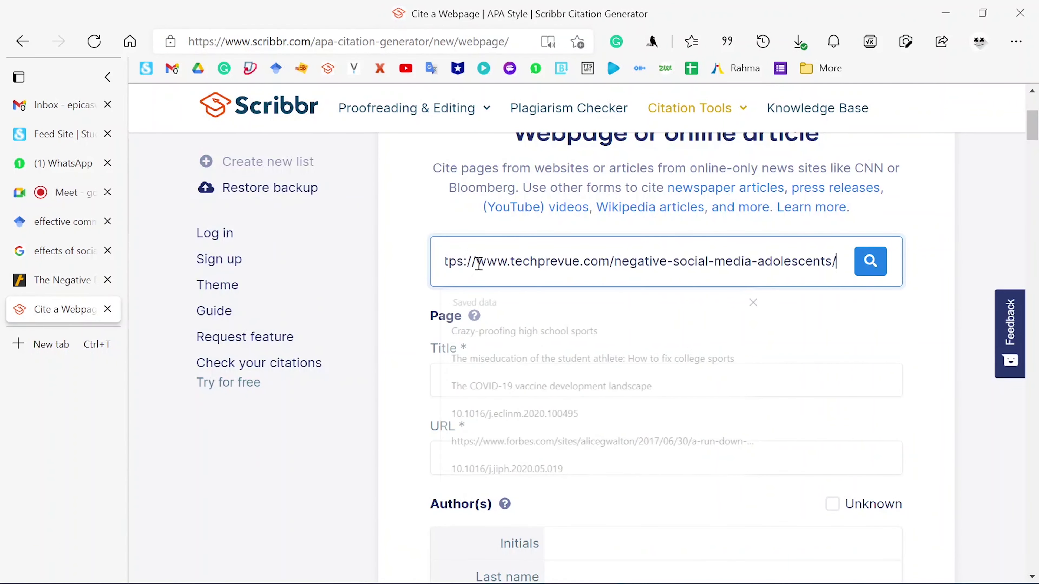
click(869, 266)
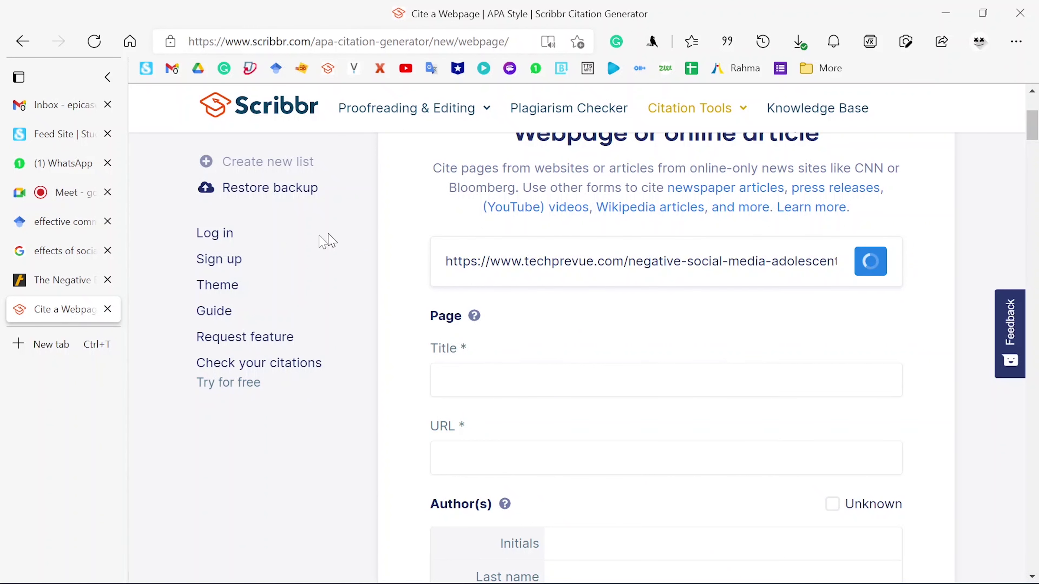
Examine the TechPrevue article's title, byline, publication date and table of contents
click(51, 283)
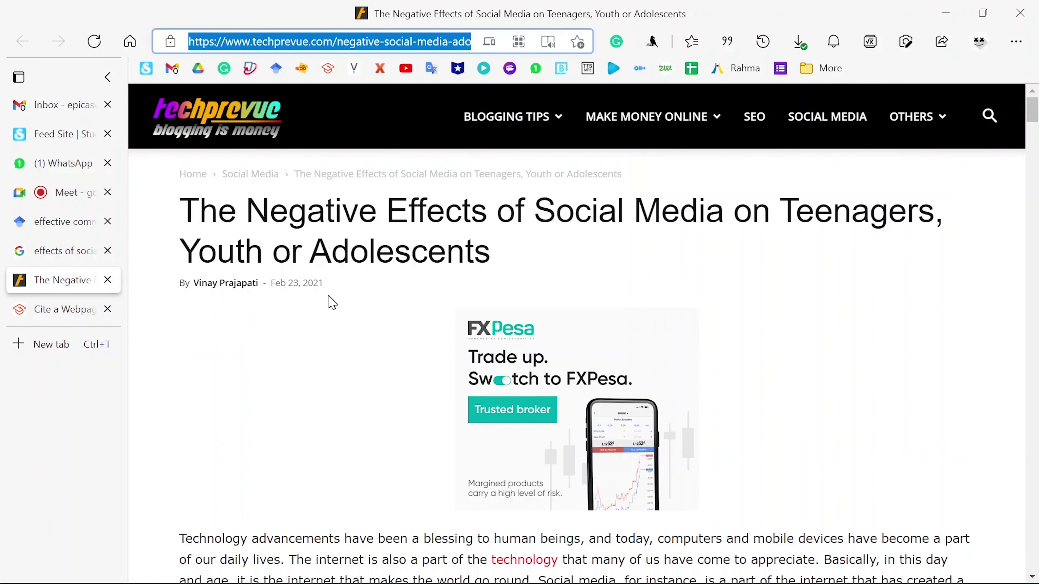
click(815, 353)
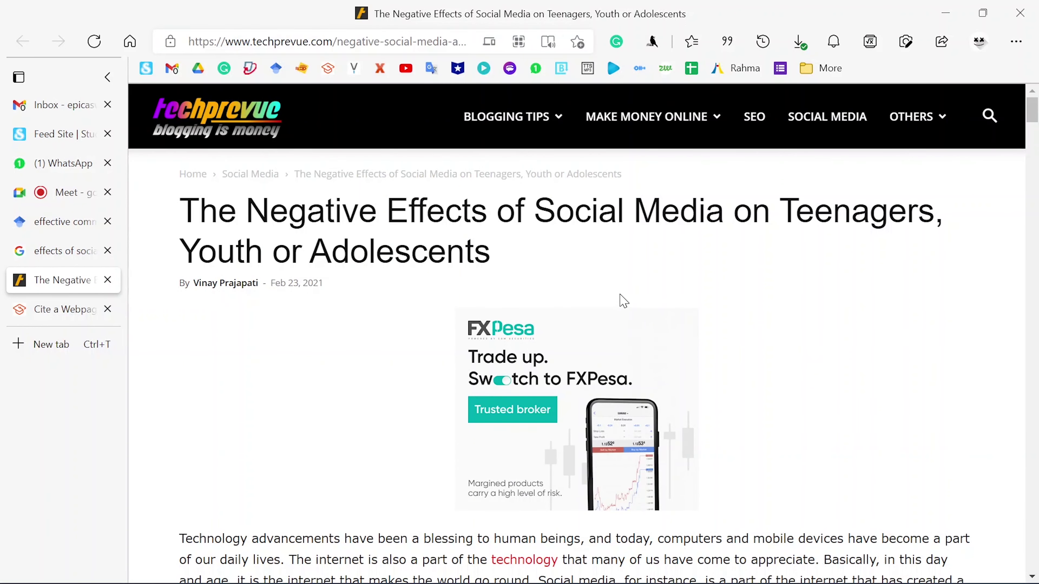
scroll(650, 307, down, 10)
scroll(657, 304, up, 10)
scroll(350, 327, down, 5)
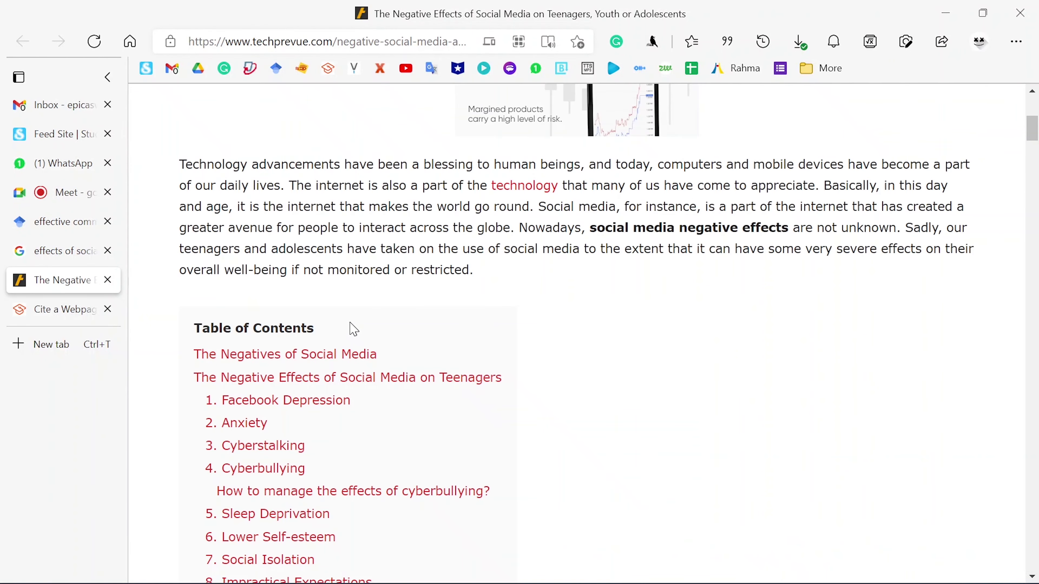
scroll(353, 329, down, 3)
scroll(354, 329, up, 1)
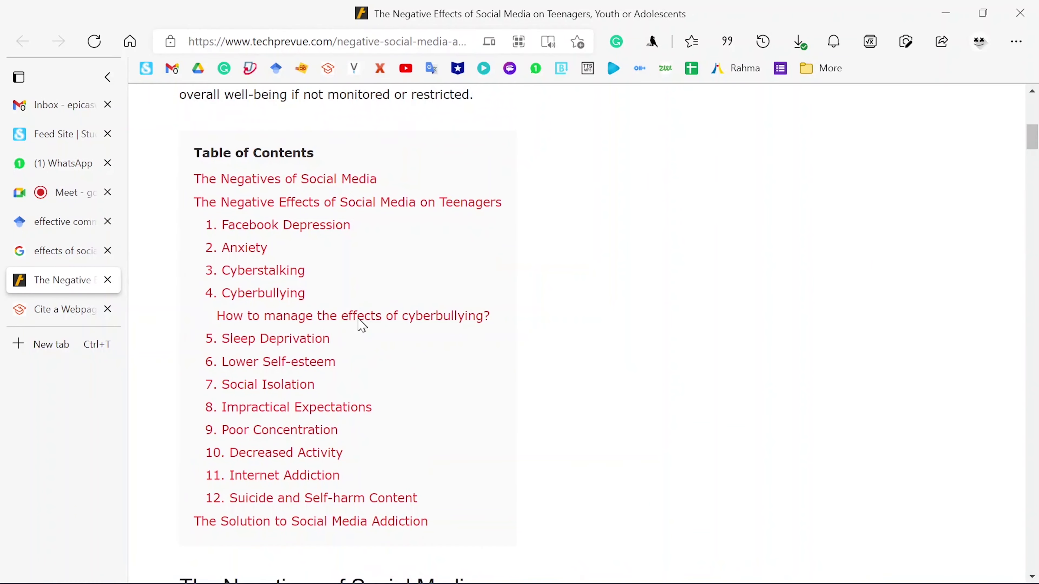
scroll(243, 305, up, 8)
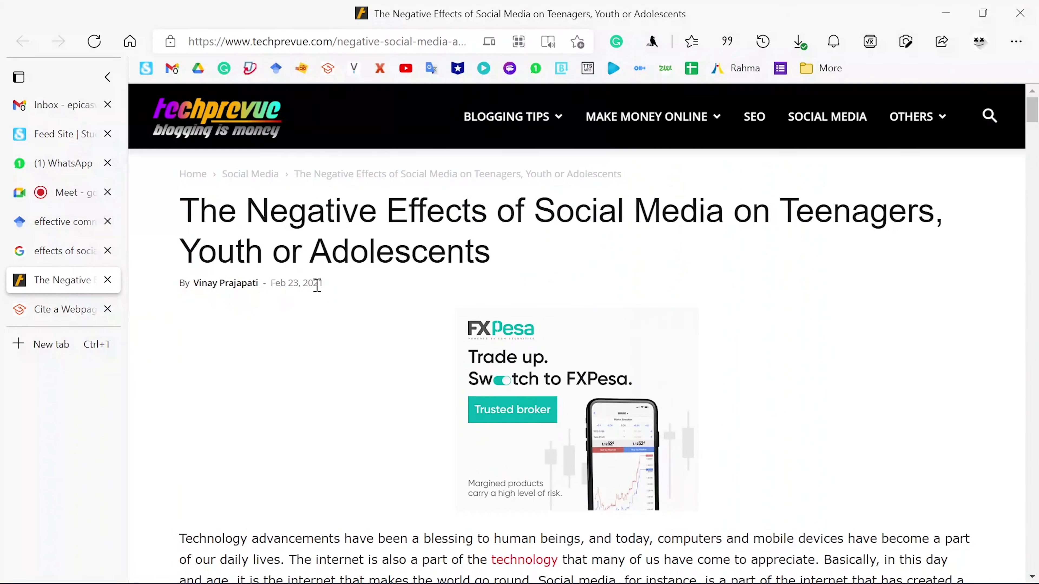
scroll(327, 409, down, 3)
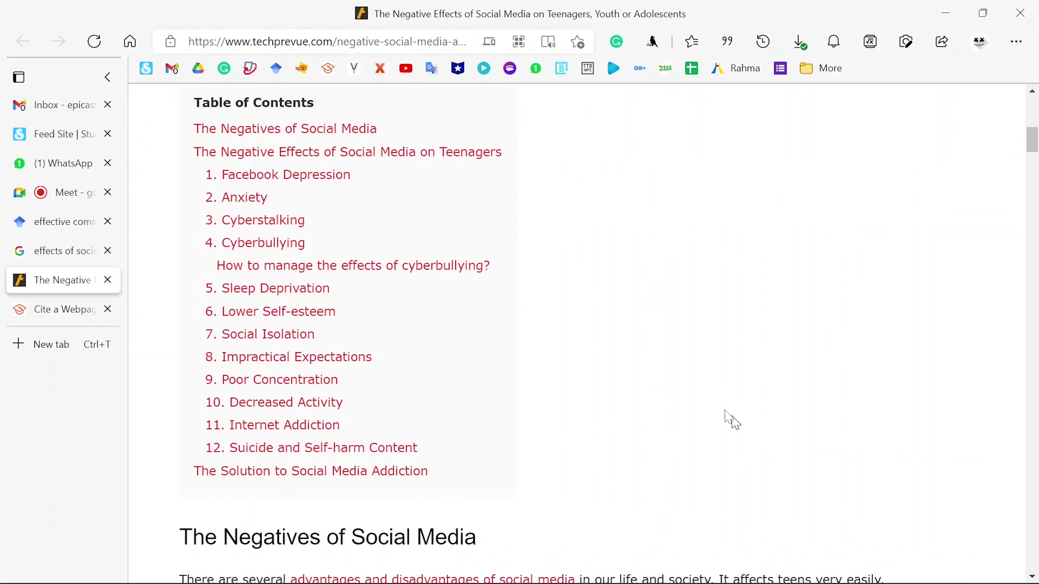
scroll(311, 341, up, 3)
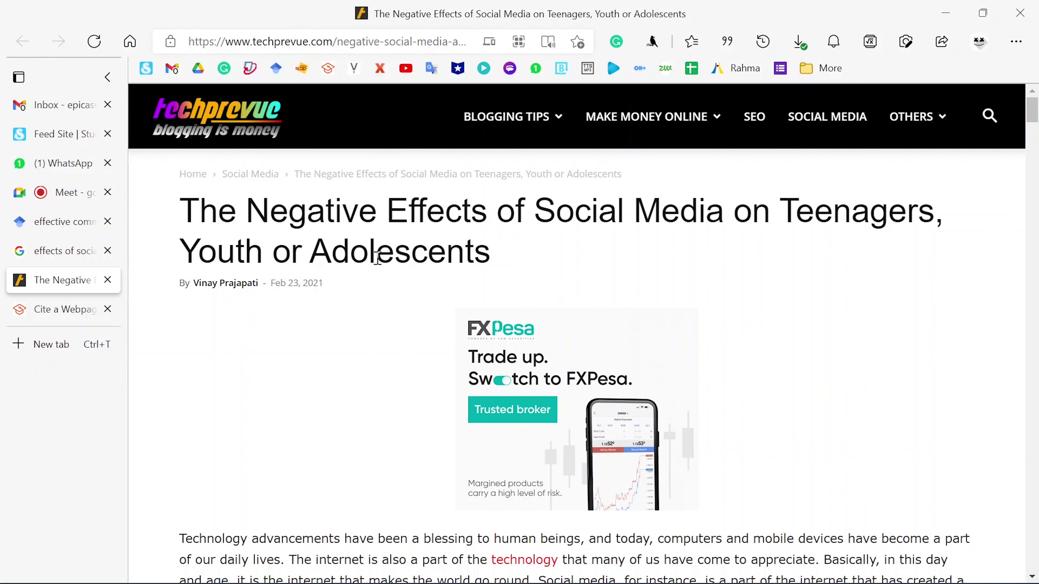
Return to the Scribbr form and fill it with the retrieved TechPrevue article's details
click(67, 309)
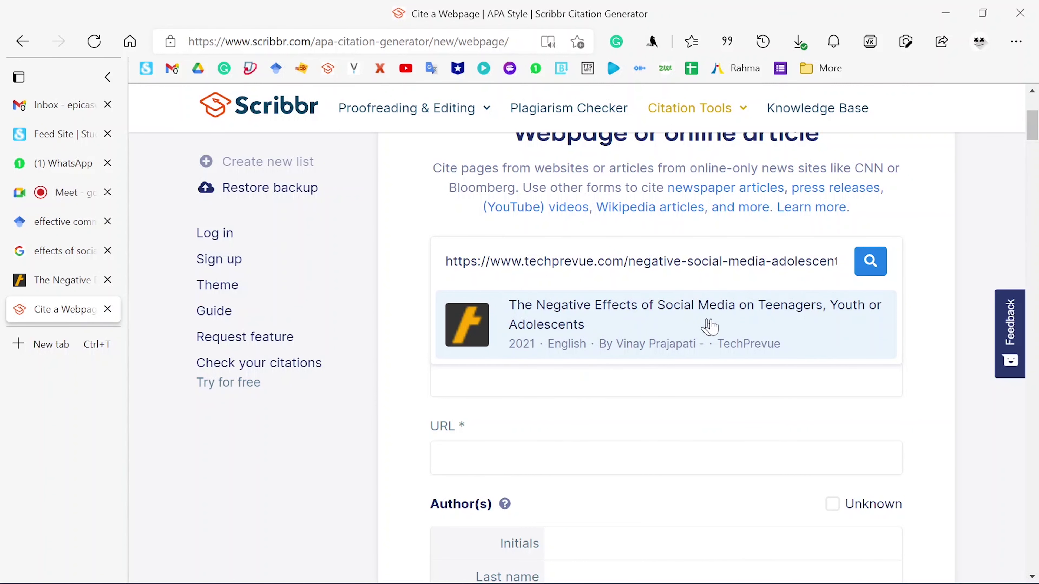
click(661, 327)
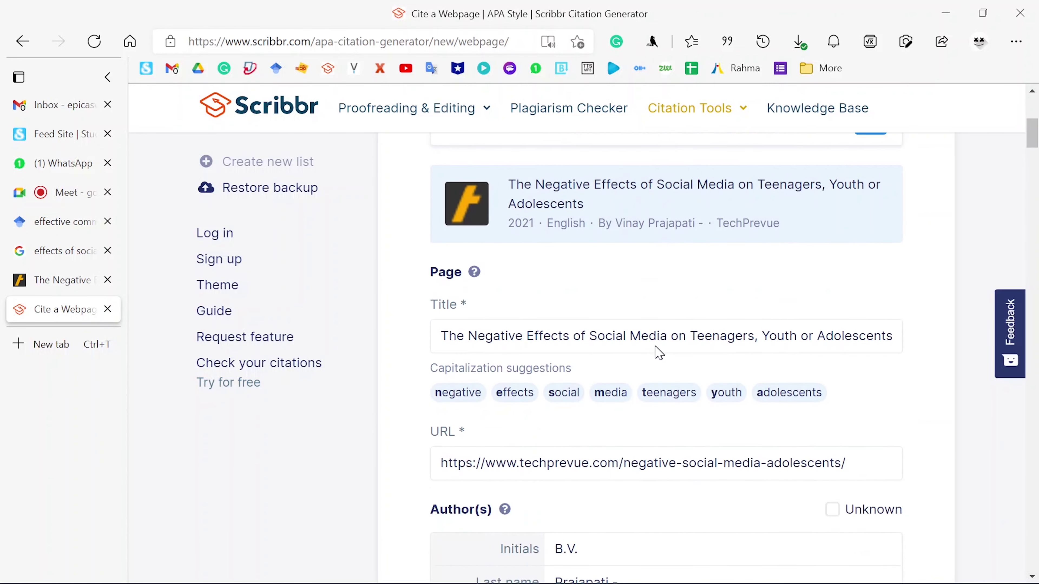
Compare the page title in the Scribbr form with the title of the TechPrevue article
scroll(848, 331, down, 2)
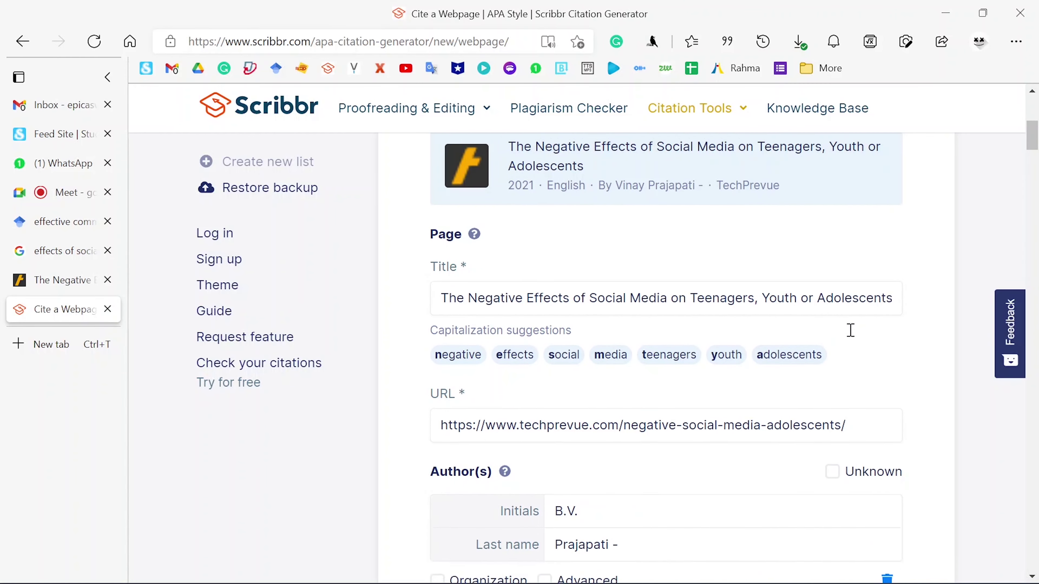
click(66, 282)
drag(471, 258, 180, 192)
click(53, 311)
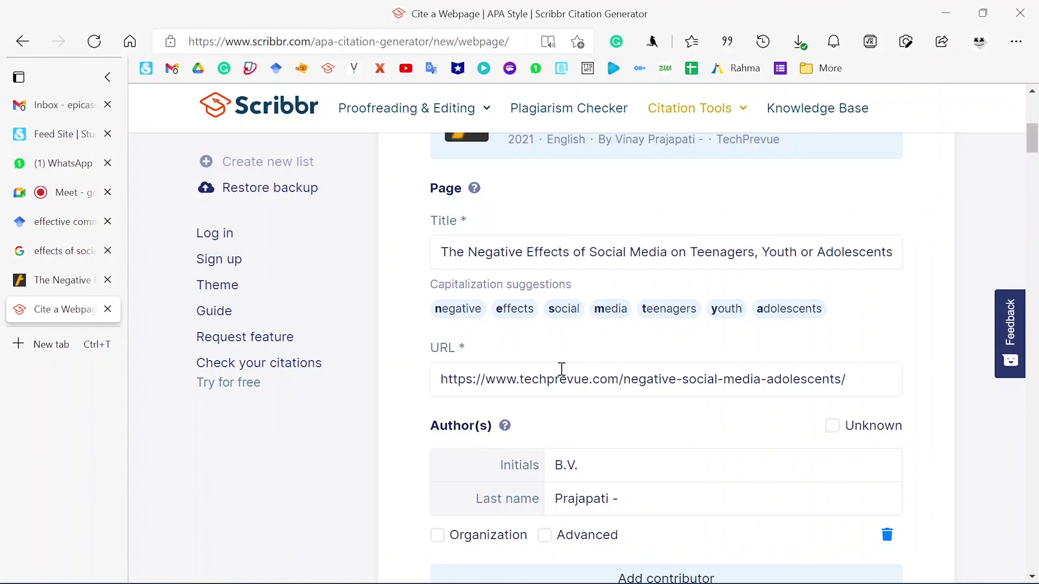
scroll(562, 369, down, 3)
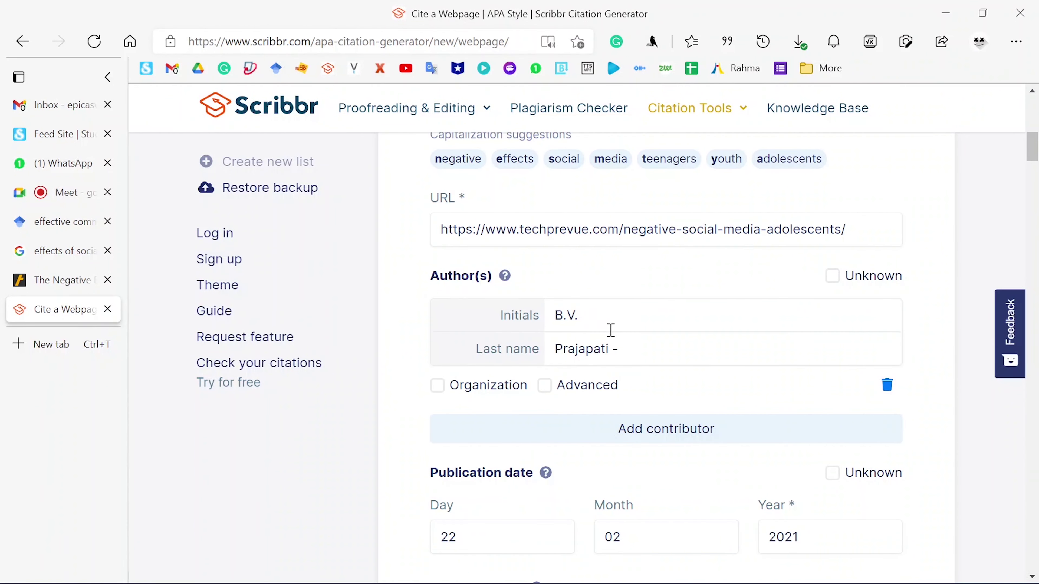
Check the article's byline and remove the stray "B." from the author's initials in the Scribbr form
click(54, 282)
click(213, 323)
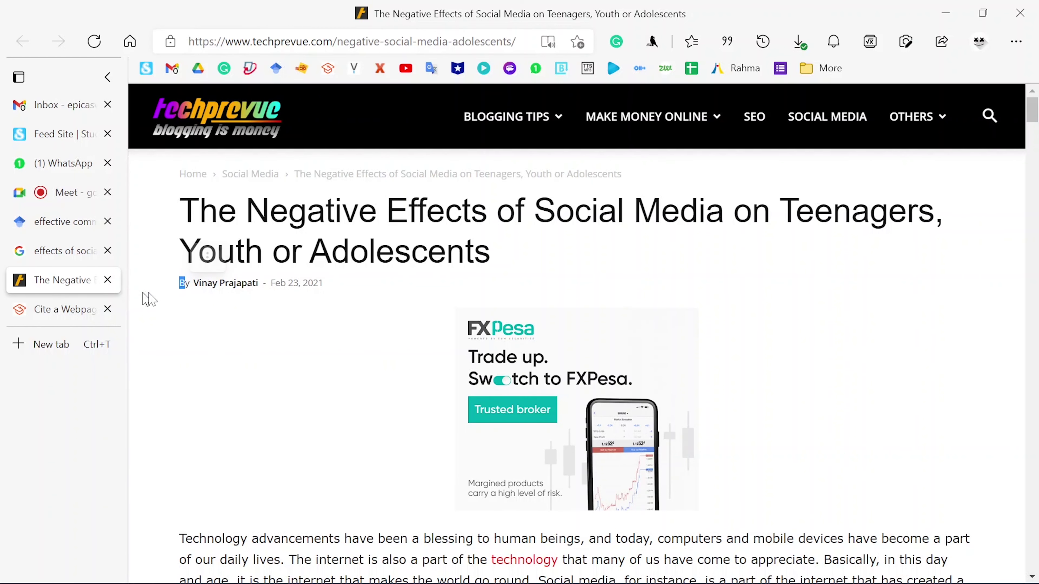
click(50, 315)
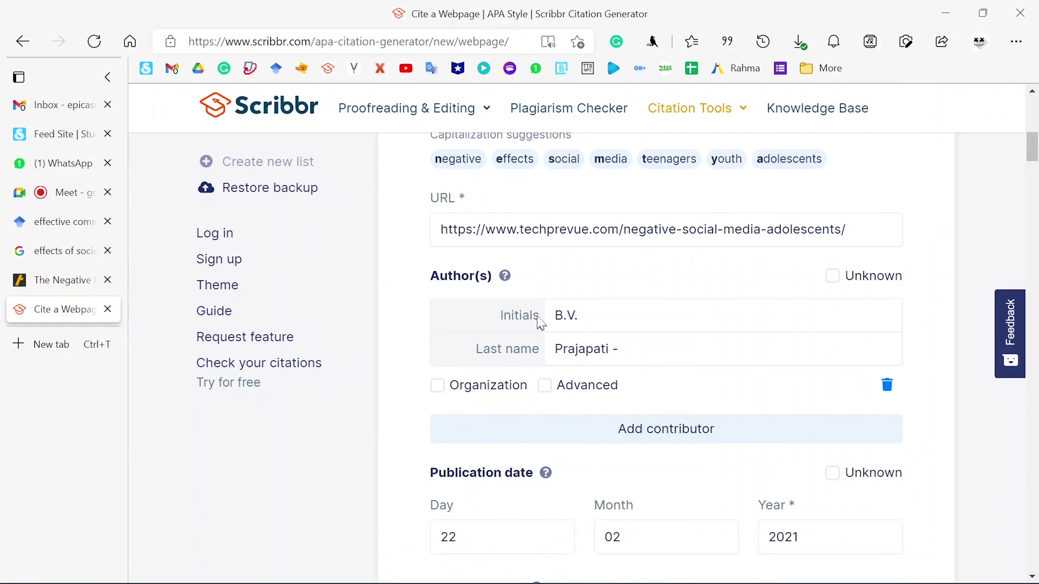
click(570, 314)
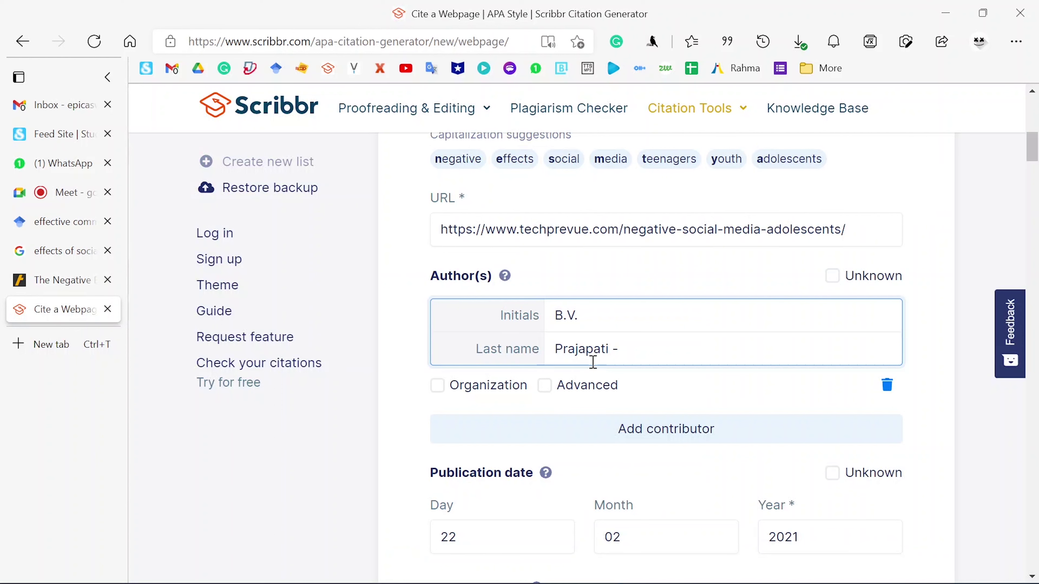
key(BackSpace)
key(BackSpace)
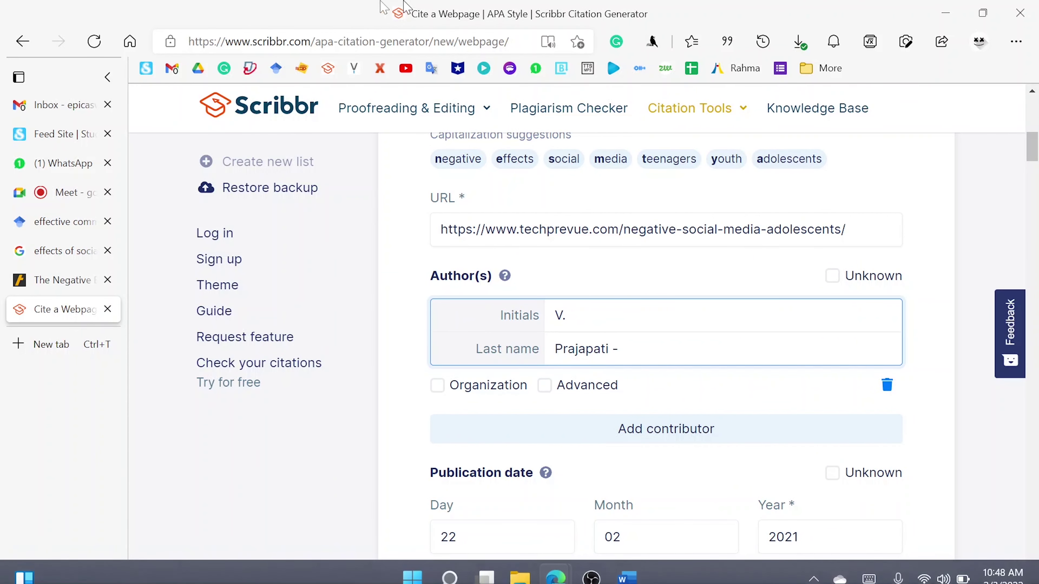
Set the citation's date accessed to today's date, day 03, month 02, year 2022
scroll(795, 451, down, 2)
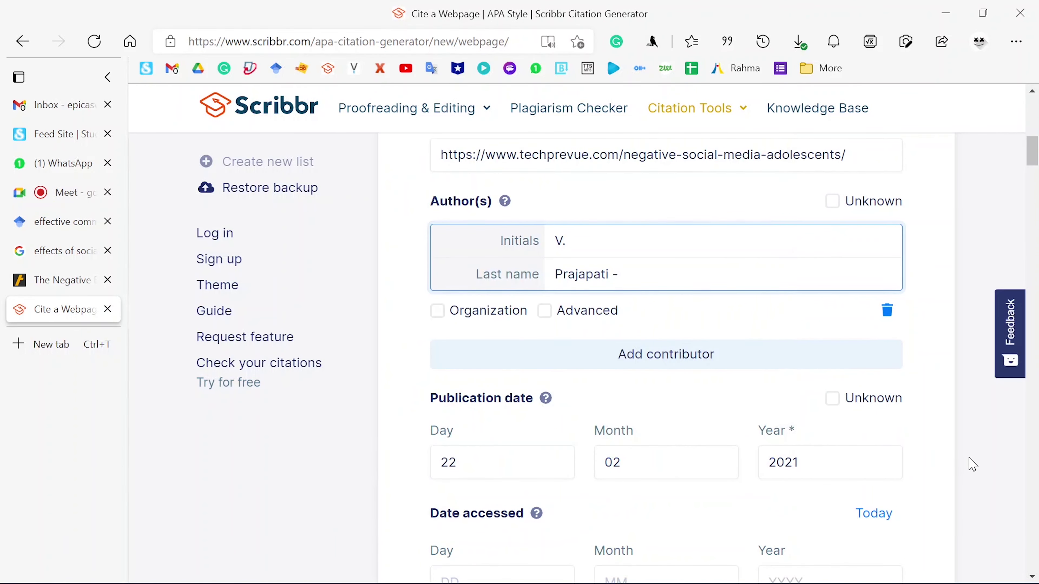
scroll(972, 465, down, 4)
scroll(755, 381, down, 2)
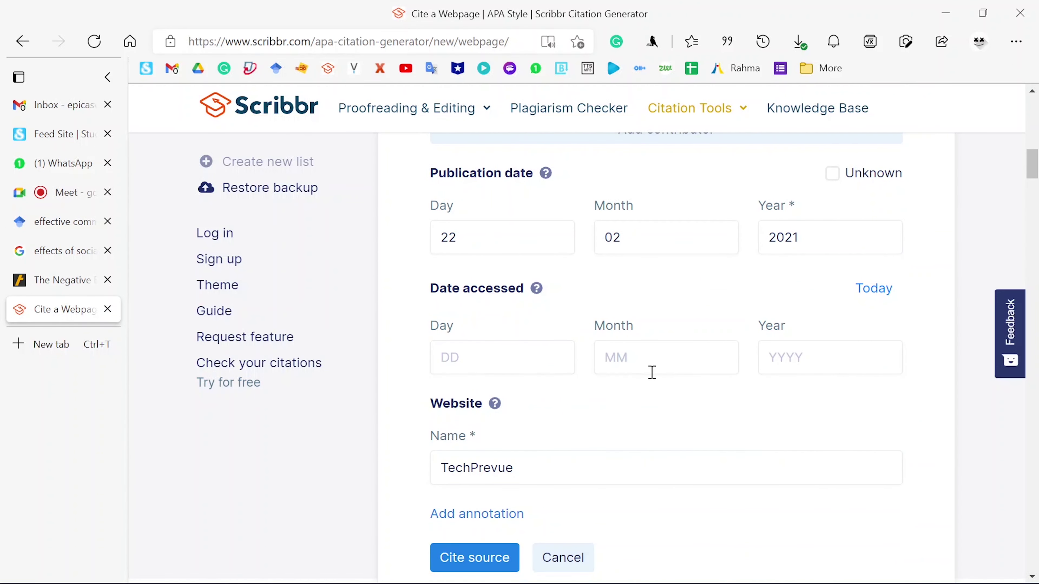
click(875, 296)
scroll(764, 433, down, 6)
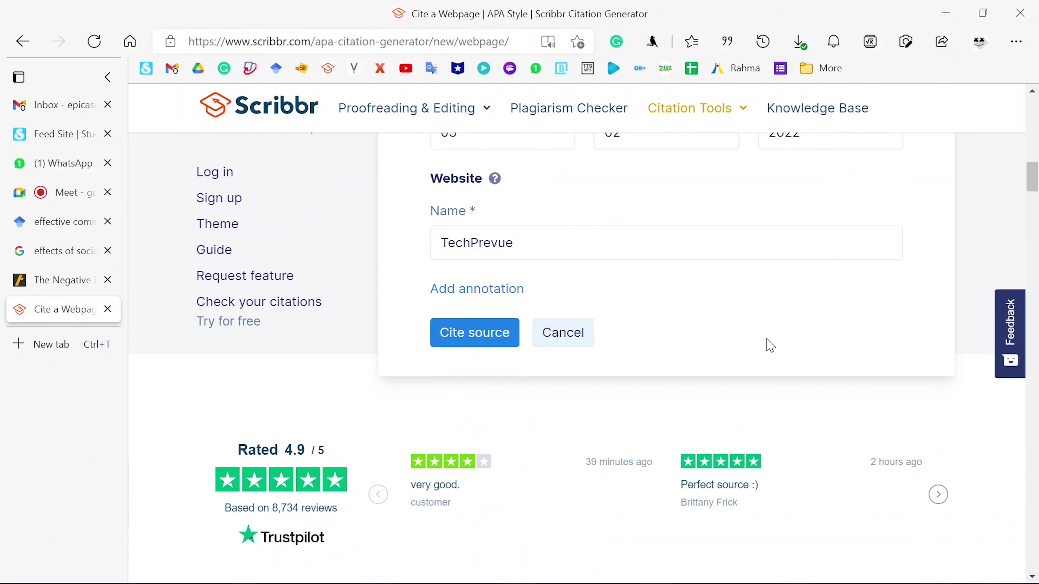
Review the website name, dates and author fields in the form and compare them with the TechPrevue article's byline
scroll(772, 337, up, 2)
scroll(861, 185, up, 2)
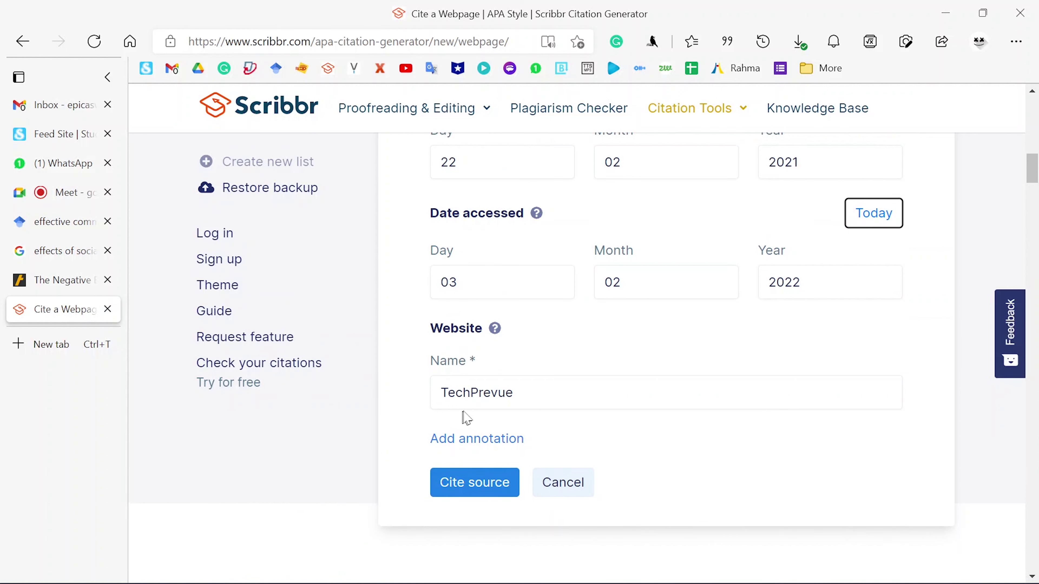
drag(543, 396, 438, 386)
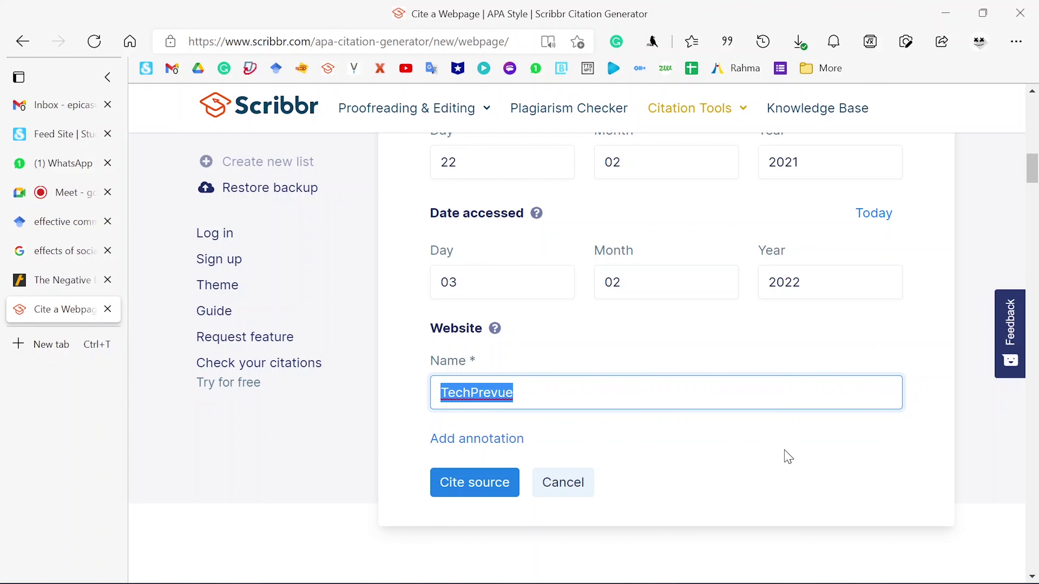
scroll(788, 457, up, 2)
scroll(464, 395, down, 4)
scroll(743, 416, up, 2)
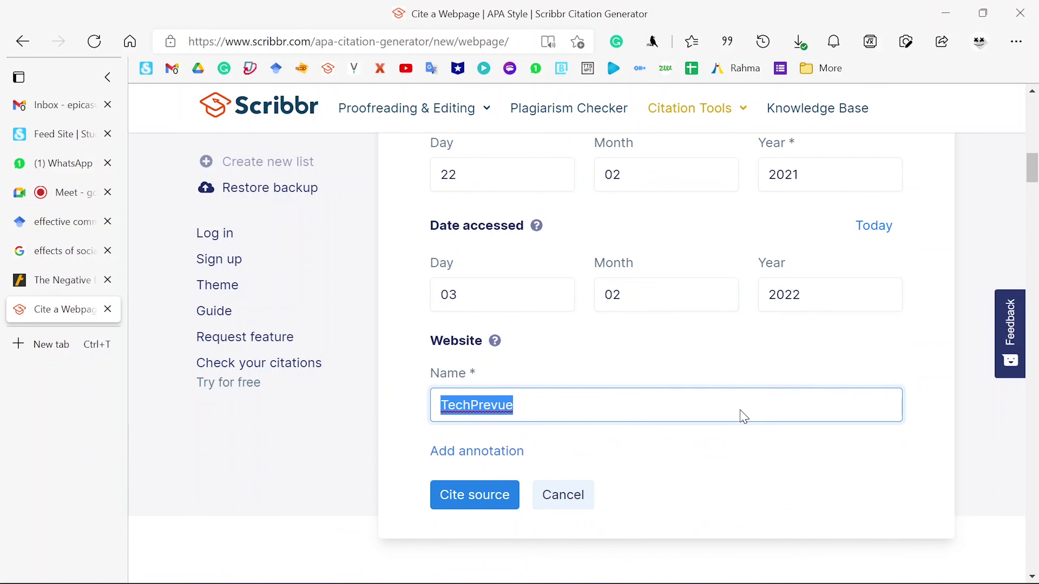
scroll(743, 416, up, 3)
scroll(650, 372, up, 5)
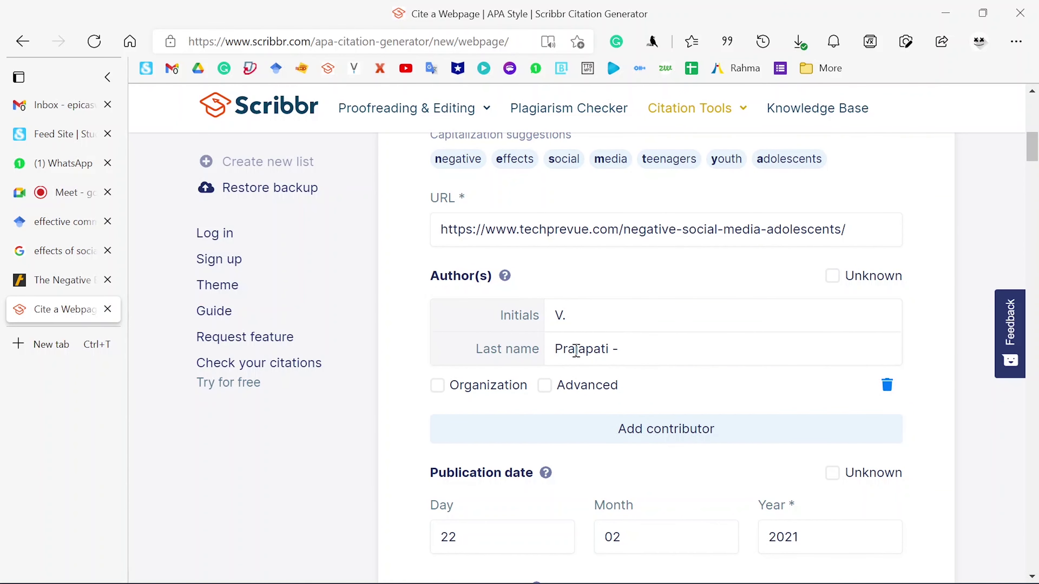
click(39, 280)
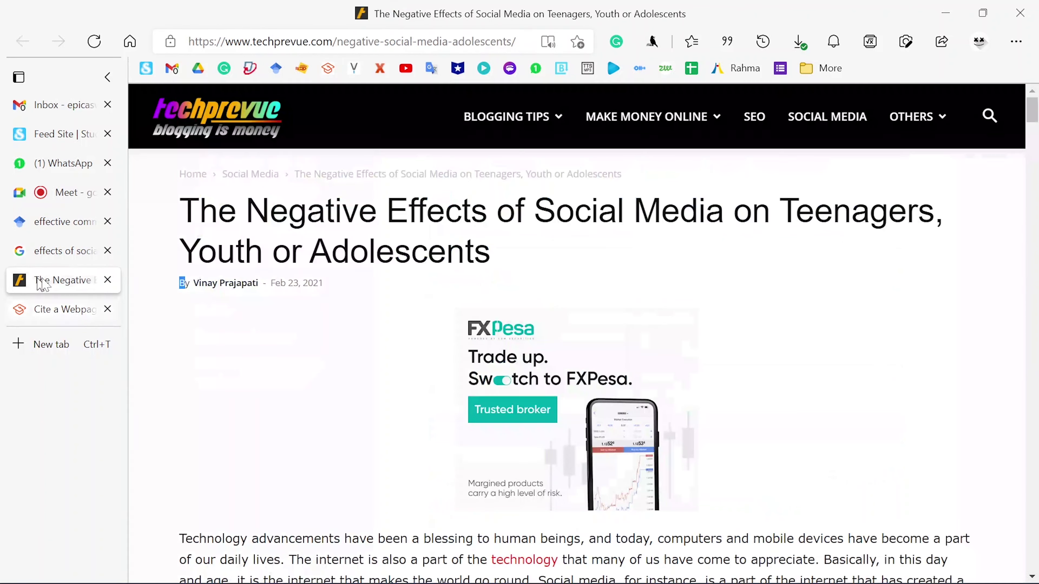
click(68, 310)
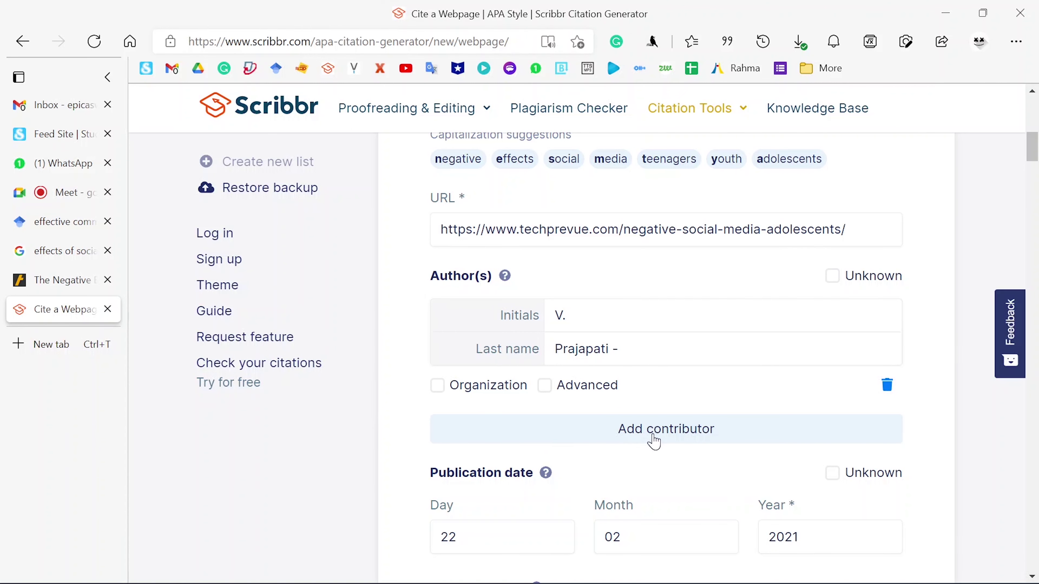
Cite the completed webpage source and copy its TechPrevue entry from the Scribbr reference list
scroll(648, 407, down, 10)
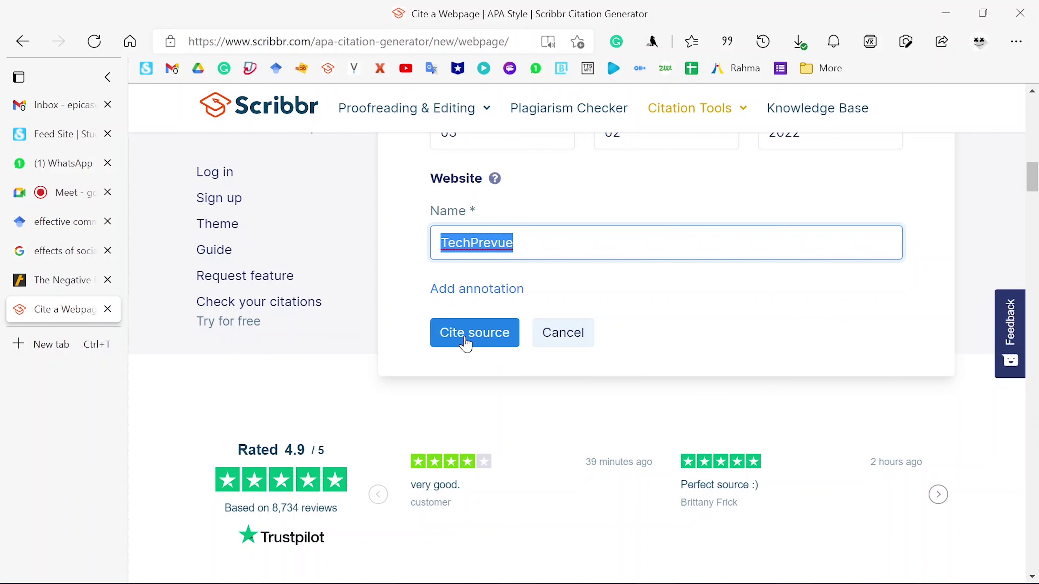
click(474, 332)
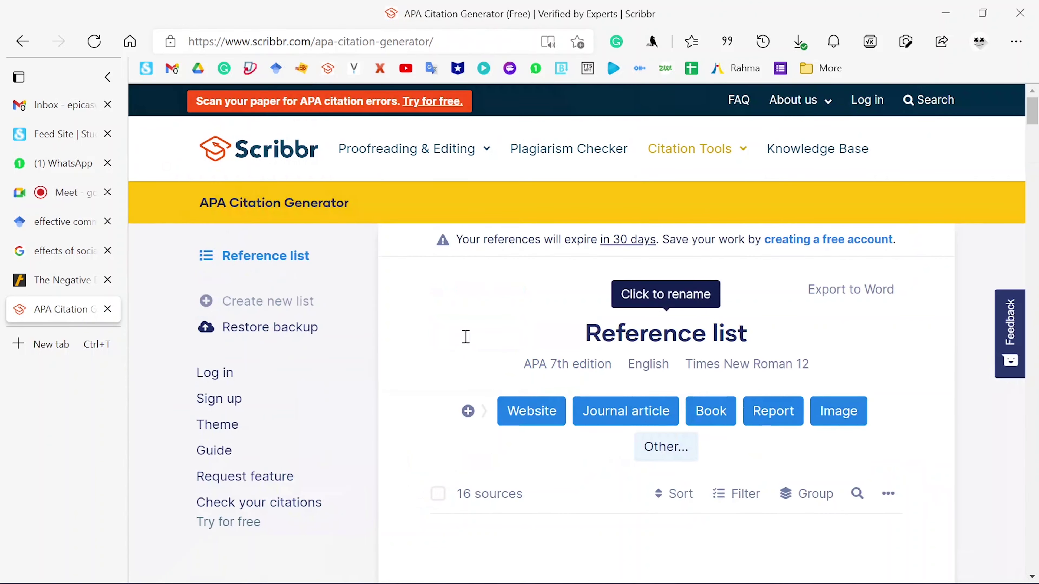
scroll(465, 344, down, 3)
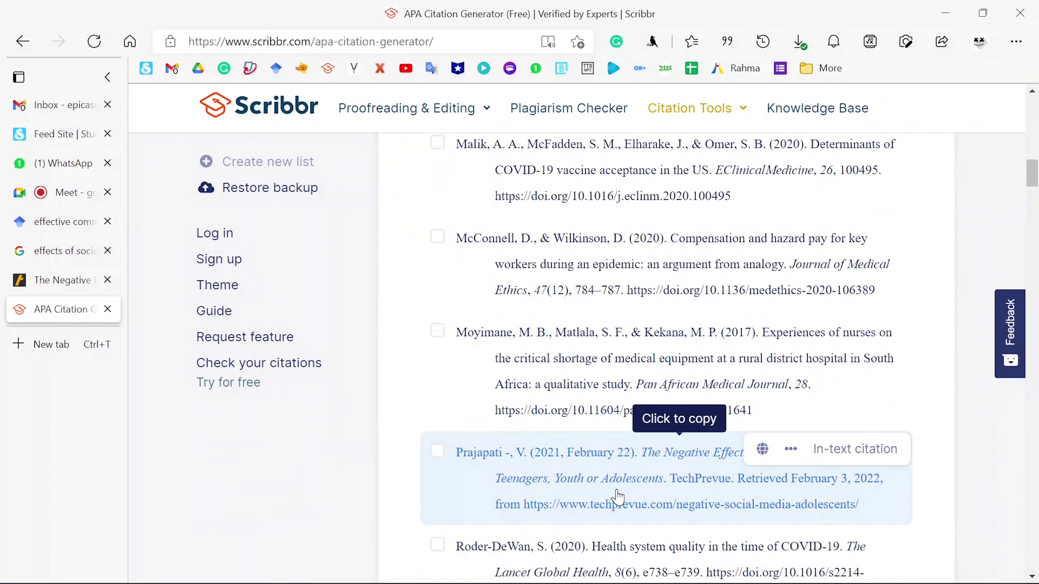
click(618, 496)
Switch to Word and paste the copied Scribbr reference below the manual TechPrevue reference, followed by a new line
mouse_move(627, 565)
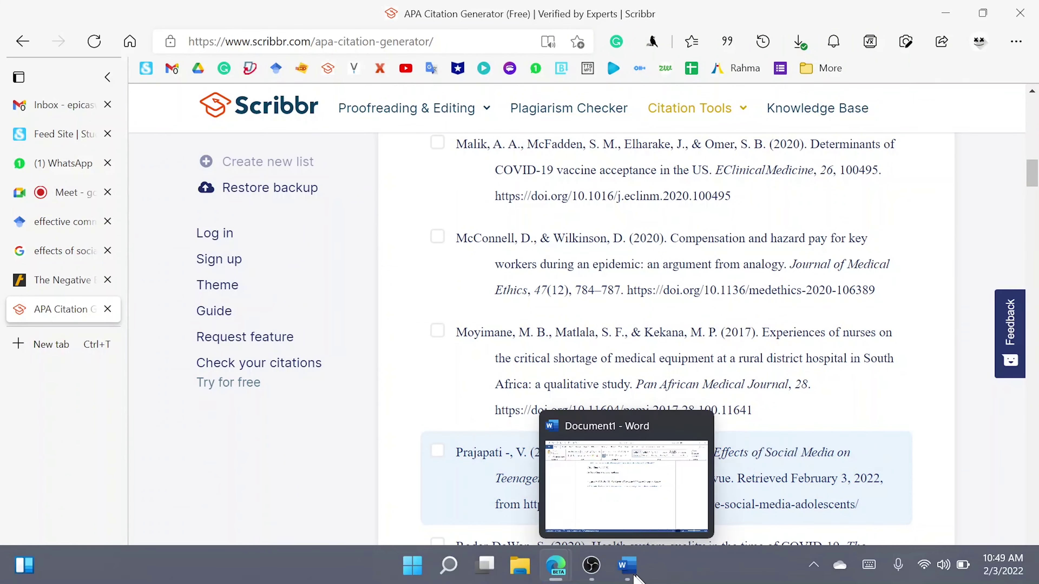
click(635, 507)
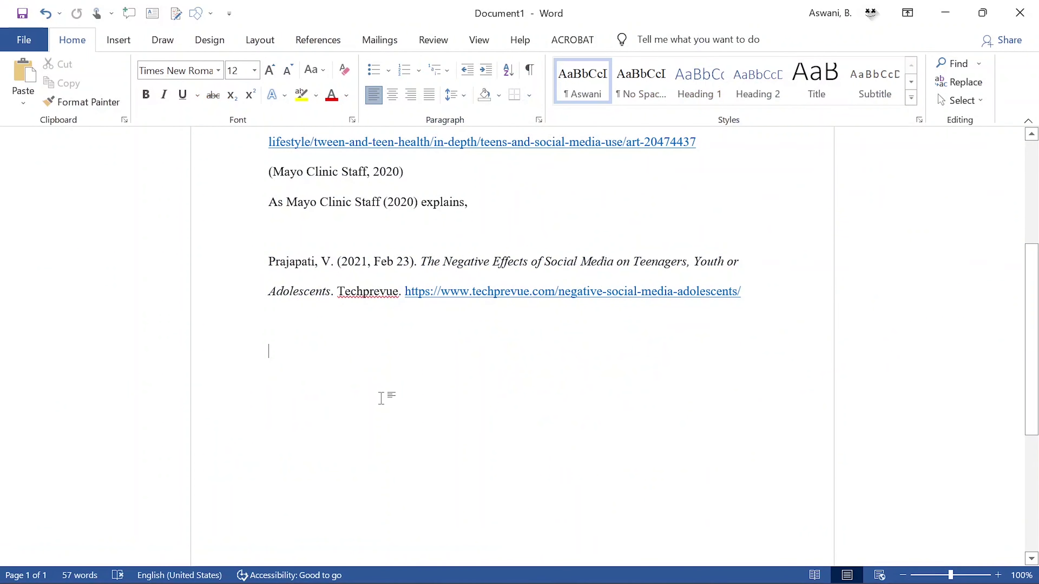
key(ctrl+v)
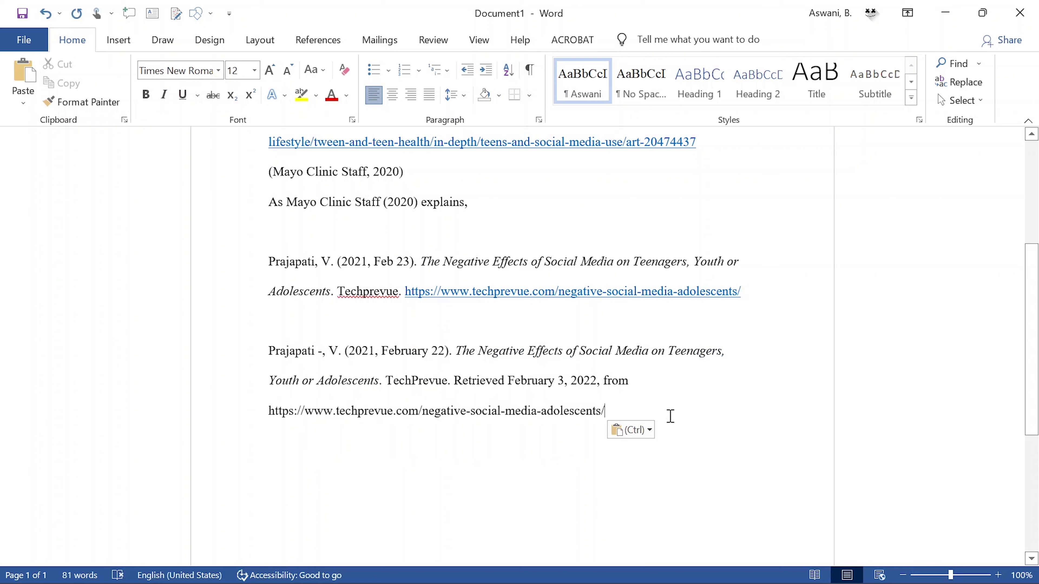
key(Return)
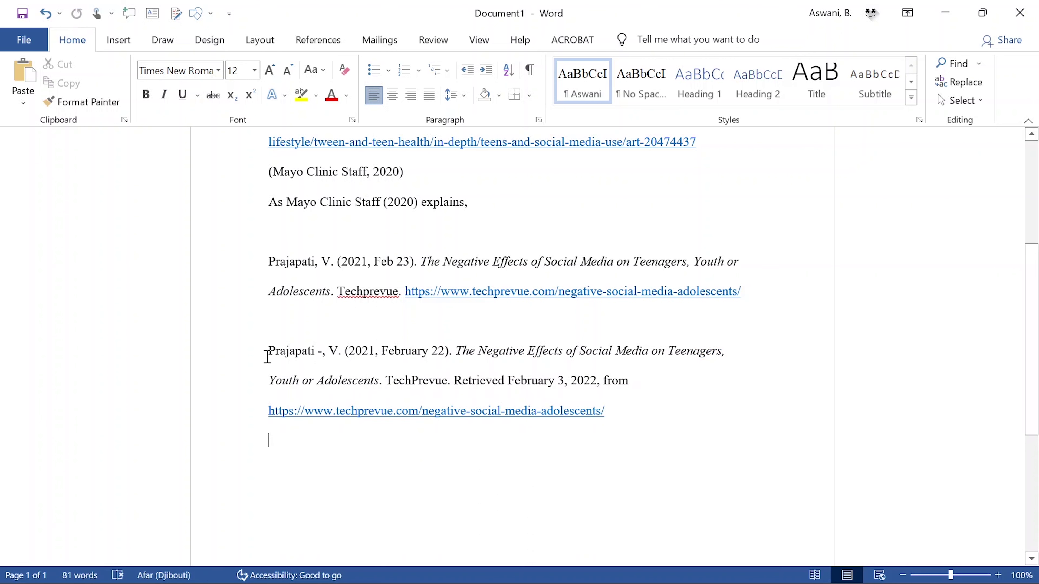
Select the entire pasted Scribbr reference, from the author's name through the web address
drag(265, 351, 614, 417)
click(616, 439)
drag(268, 351, 623, 411)
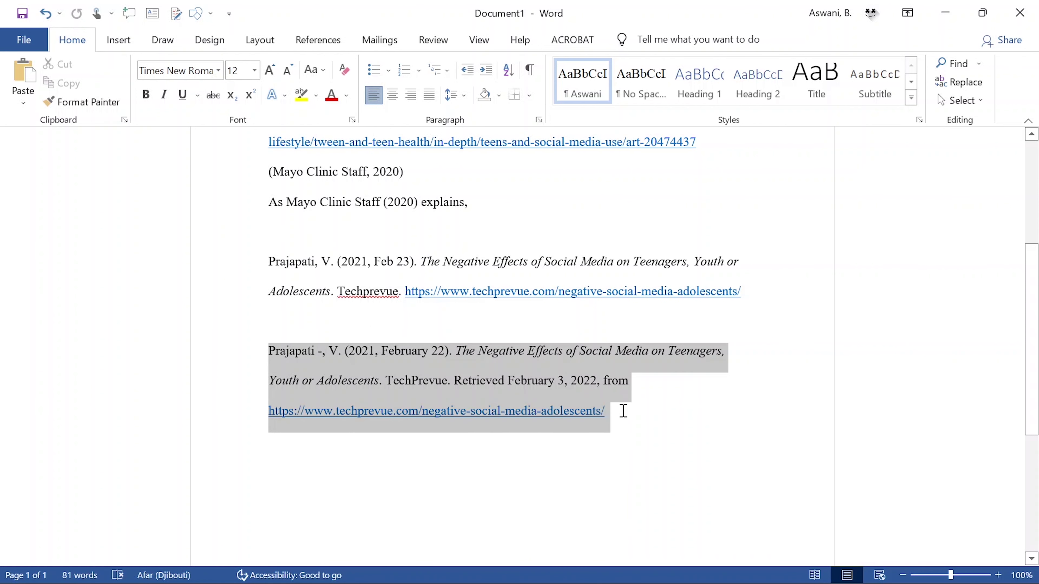